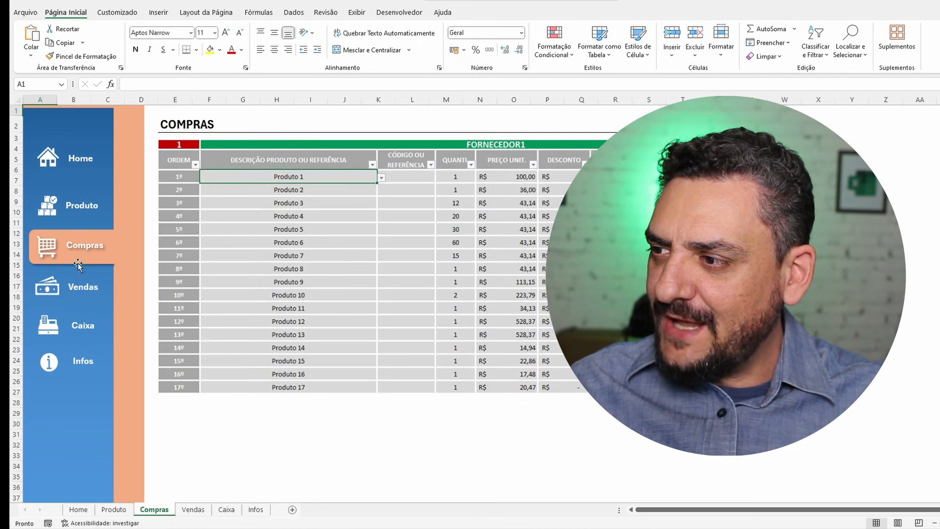
Review the finished workbook's side menu by visiting its Home, Produto, Compras, Vendas, Caixa and Infos pages.
click(78, 292)
click(78, 327)
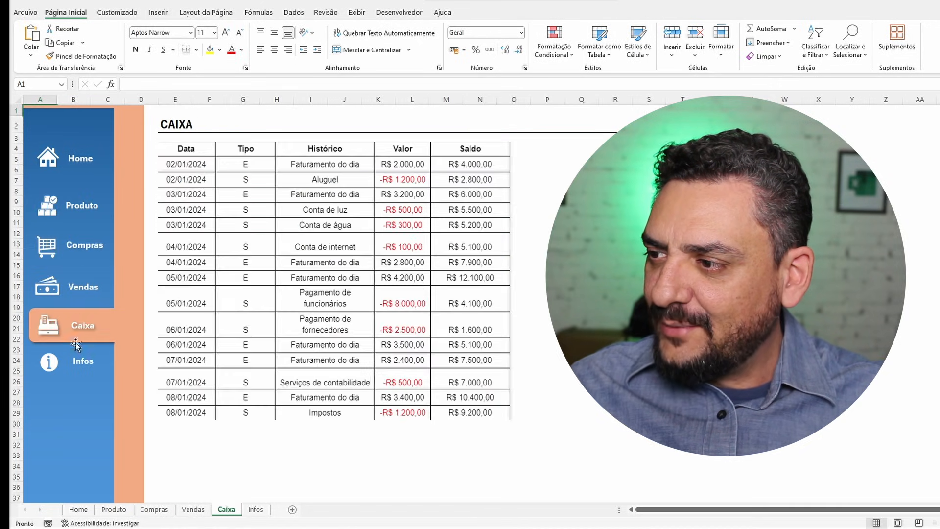
click(74, 362)
click(74, 167)
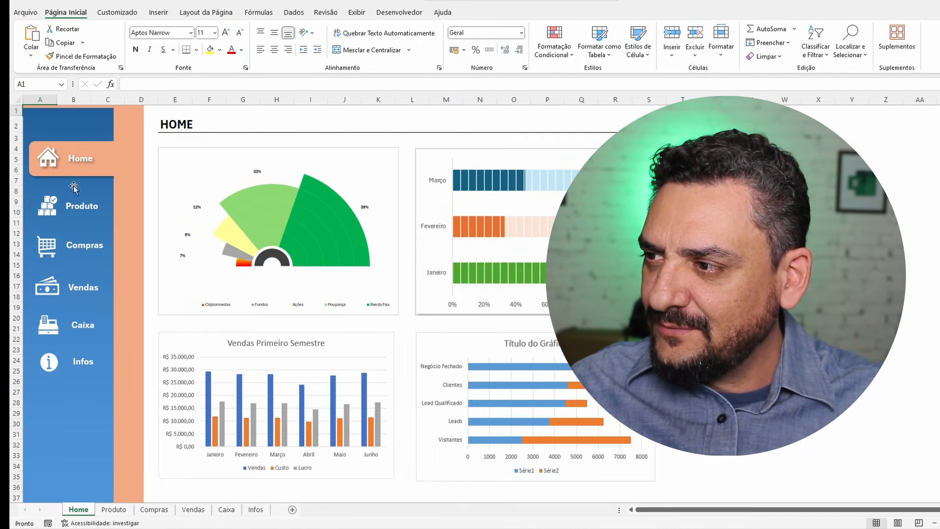
click(75, 210)
click(77, 243)
click(76, 280)
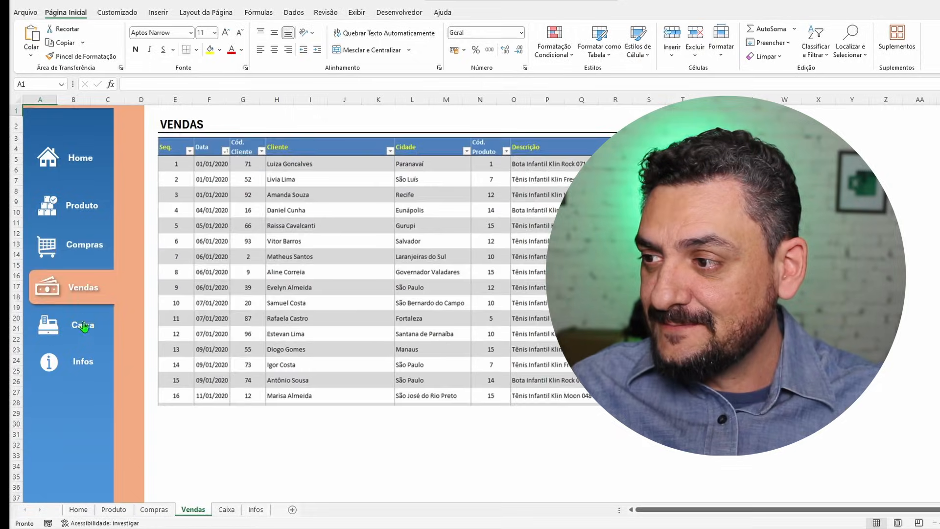
click(83, 327)
click(81, 362)
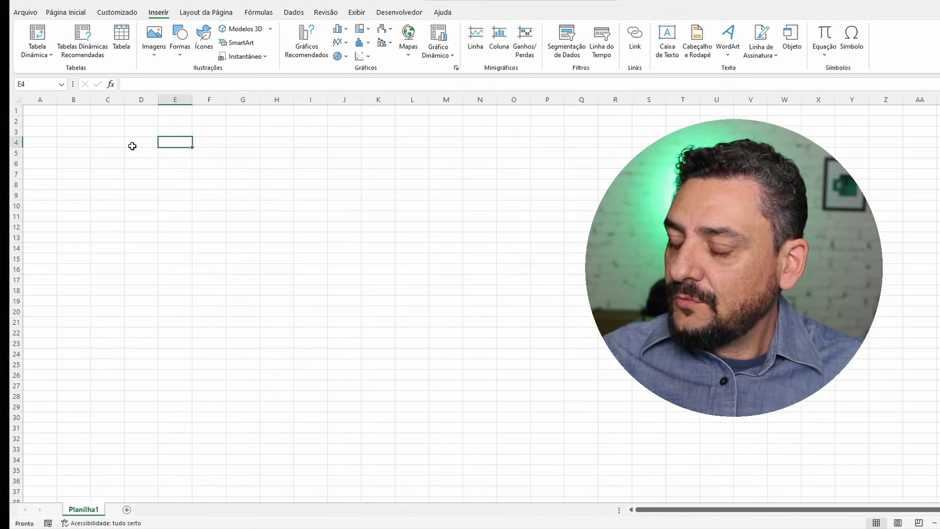
Widen column A of the blank sheet to nearly three times the default width and select the whole column.
click(305, 194)
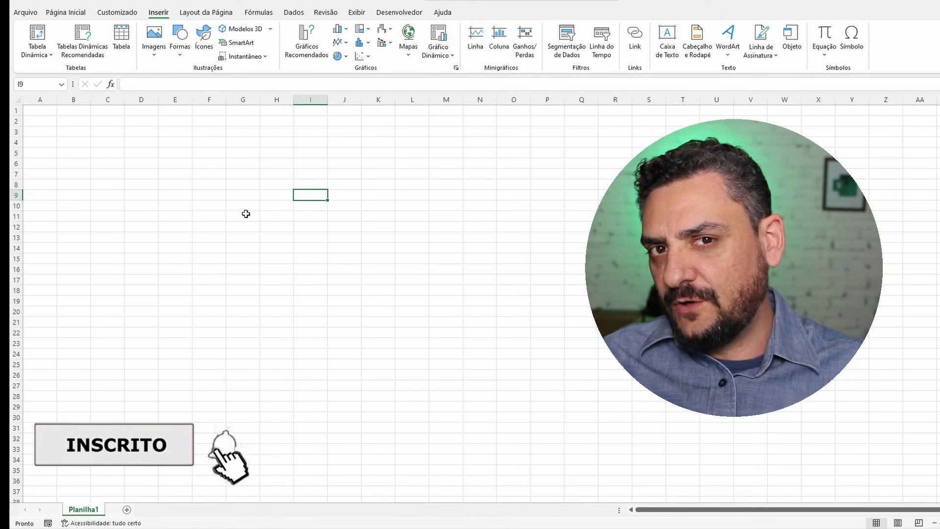
drag(56, 100, 113, 103)
click(81, 100)
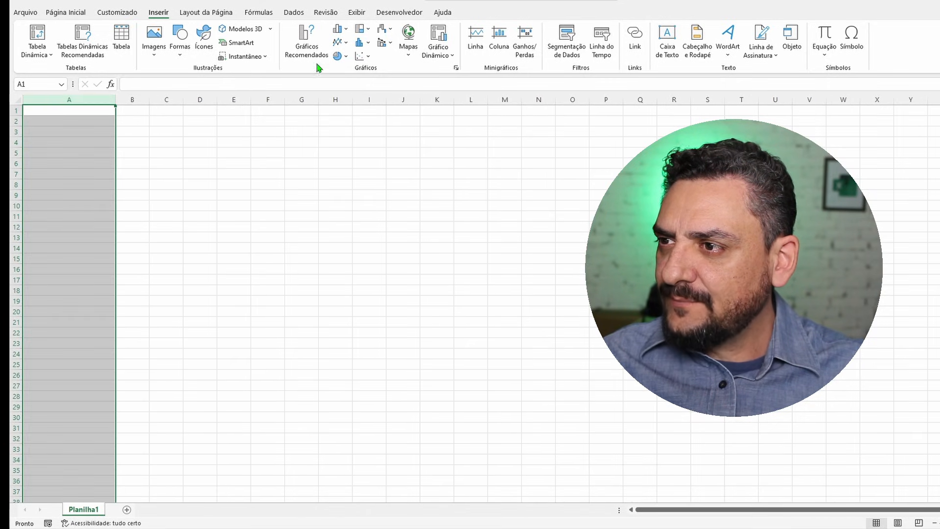
Try a medium blue fill on the whole of column A and undo it.
click(75, 13)
click(221, 50)
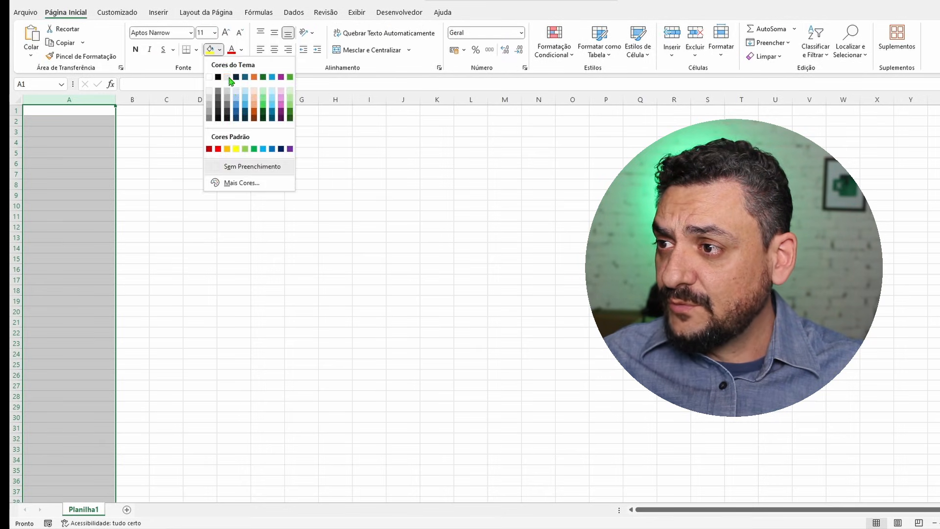
click(237, 105)
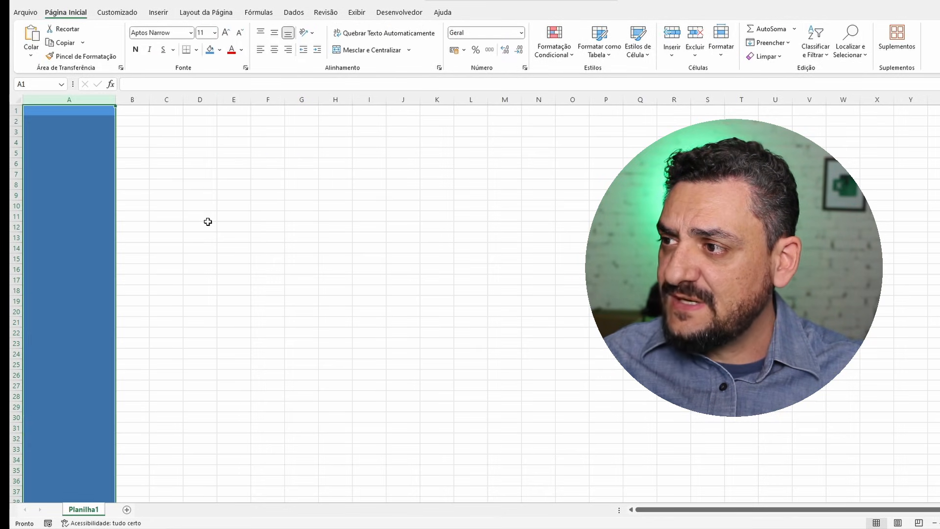
click(208, 224)
click(81, 153)
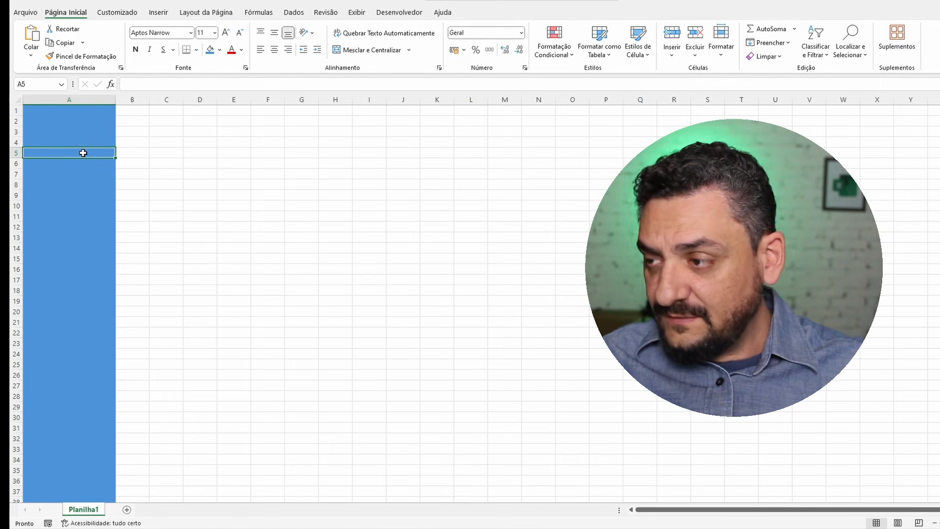
key(ctrl+z)
click(180, 140)
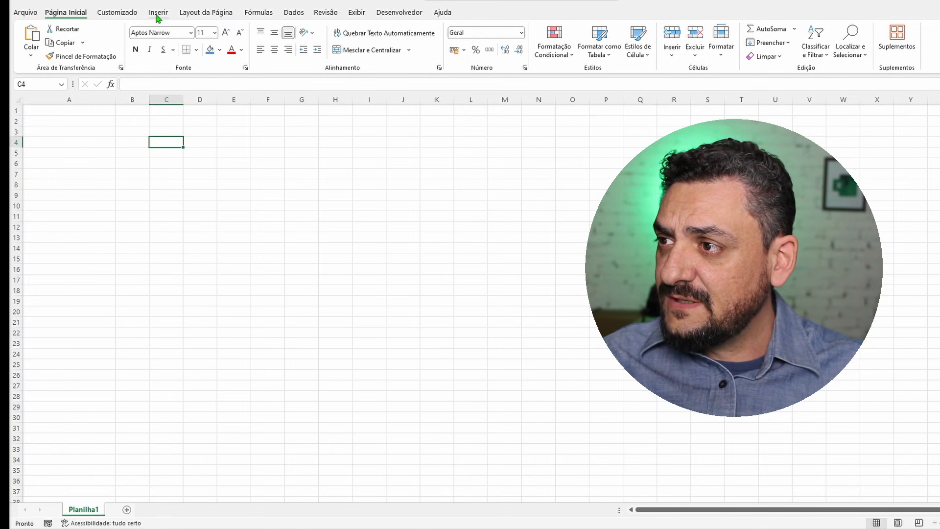
Draw a vertical rectangle about 19.82 cm high and 5.85 cm wide from A1 down over columns A and B, flush with the sheet's top edge.
click(158, 14)
click(181, 49)
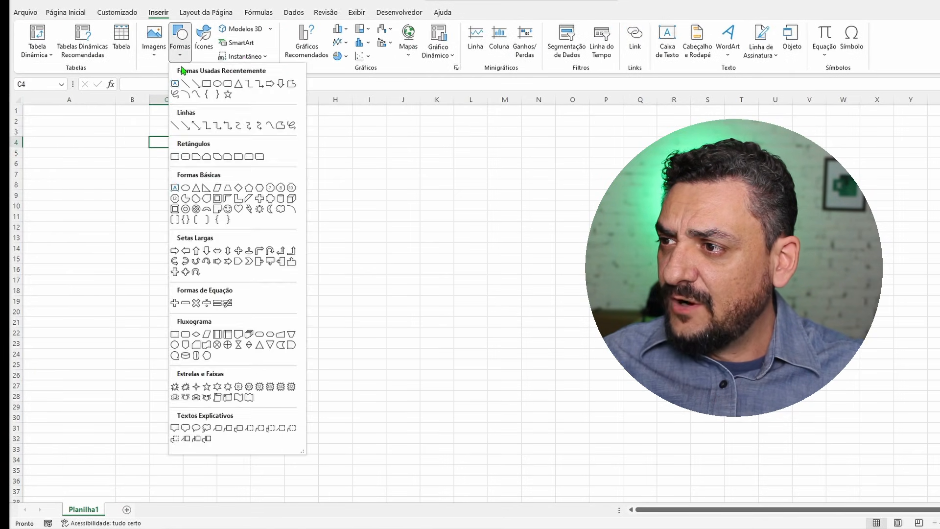
click(206, 84)
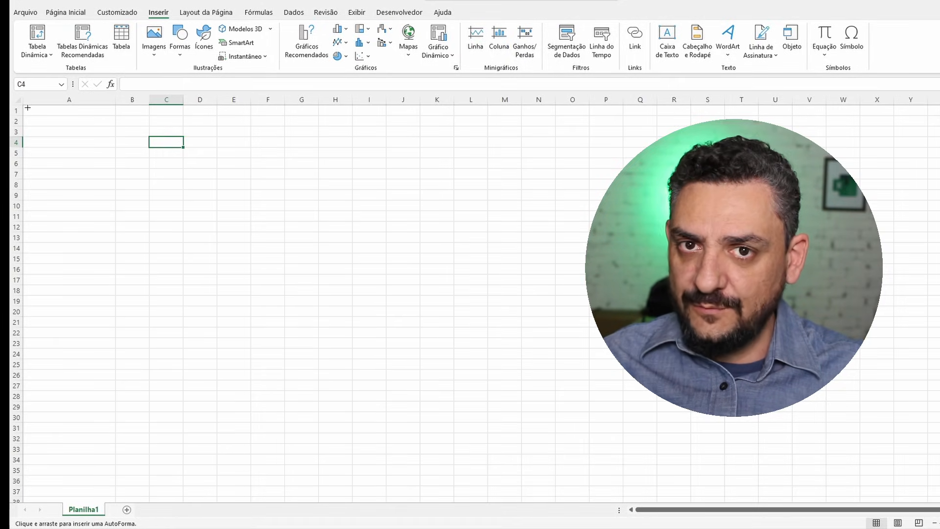
drag(25, 110, 141, 463)
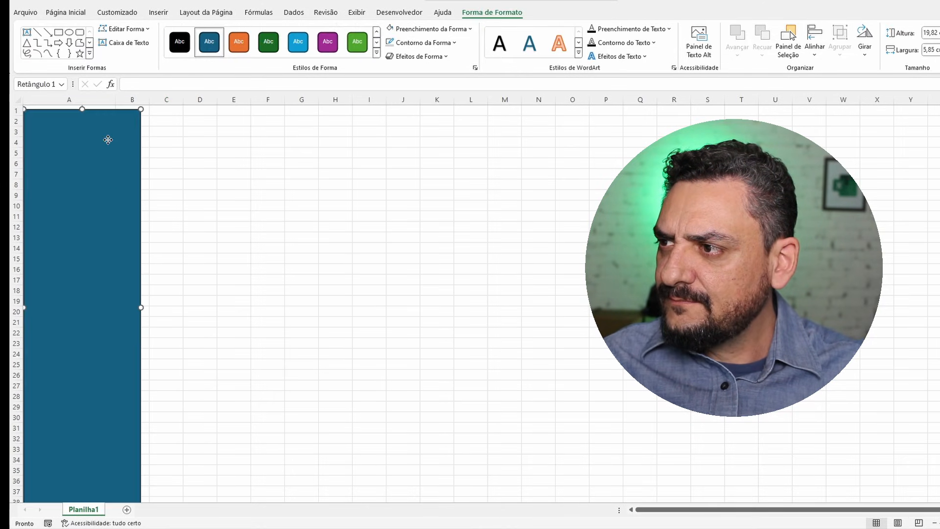
drag(108, 140, 108, 136)
Remove the large rectangle's outline and fill it with a medium blue theme shade.
click(424, 42)
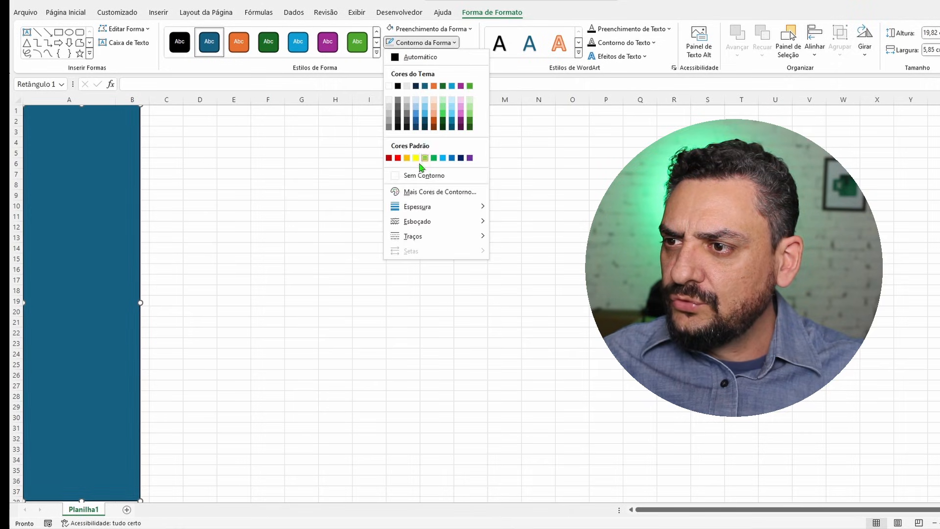
click(419, 175)
click(426, 28)
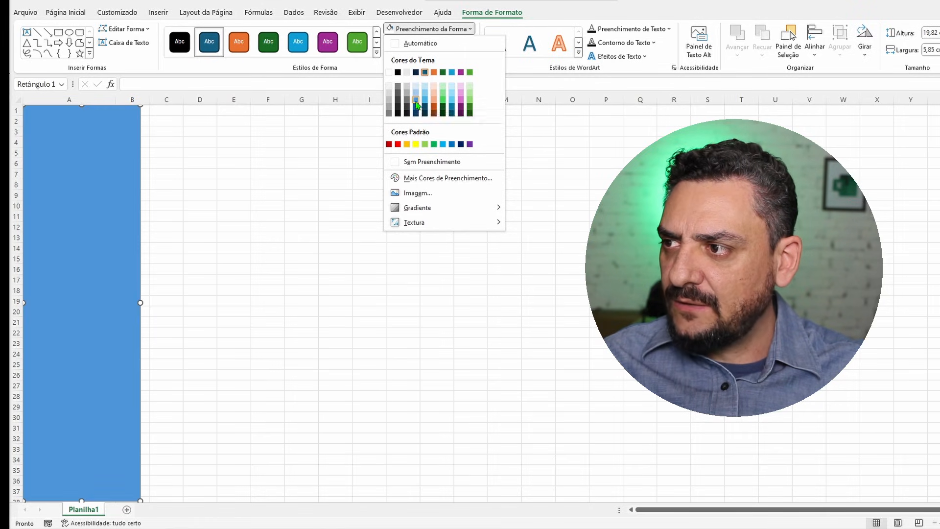
click(417, 101)
click(199, 140)
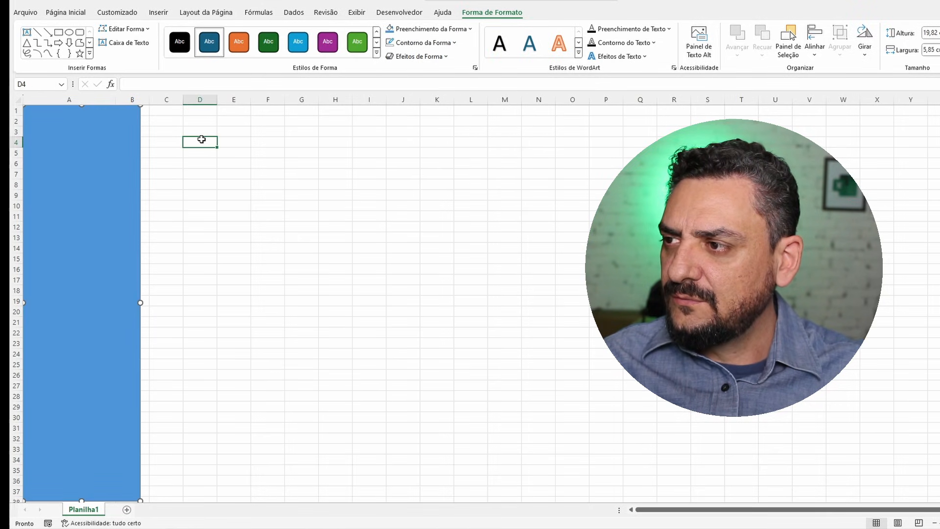
Draw a rounded rectangle about 1.22 cm high and 5.58 cm wide near the top of the blue panel, slightly overlapping its right edge.
click(102, 147)
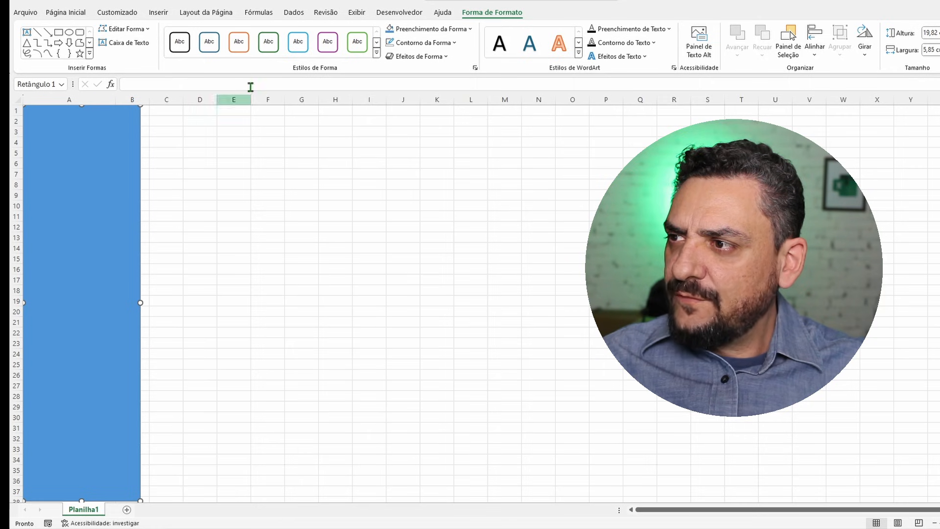
click(160, 13)
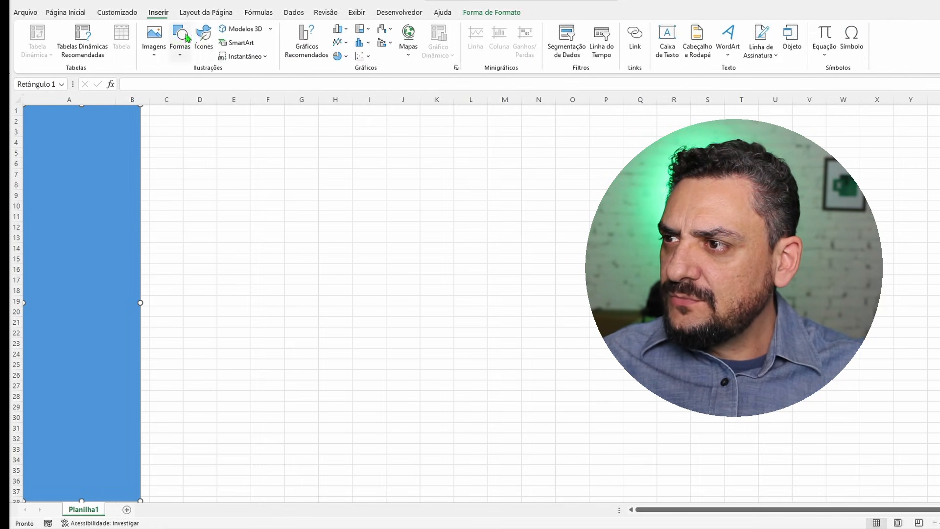
click(187, 45)
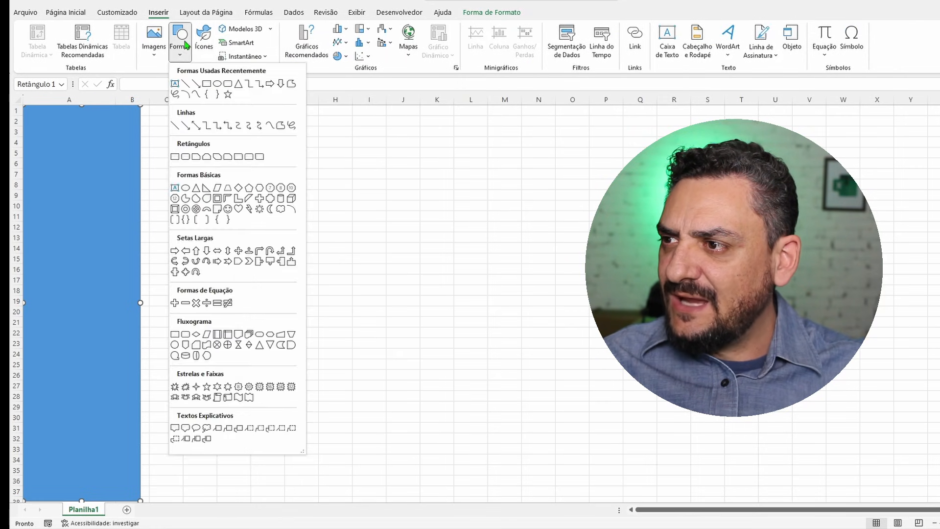
click(228, 85)
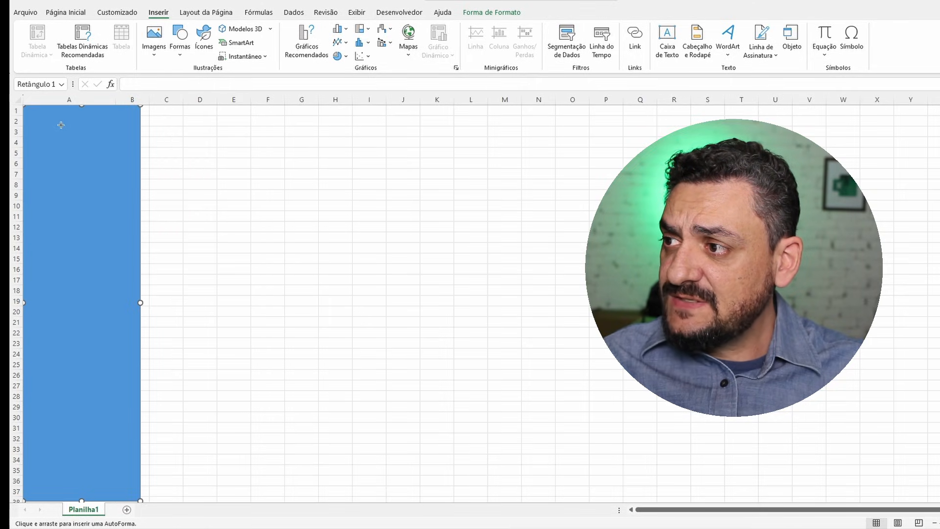
drag(55, 125, 118, 137)
drag(52, 136, 41, 137)
drag(114, 139, 82, 129)
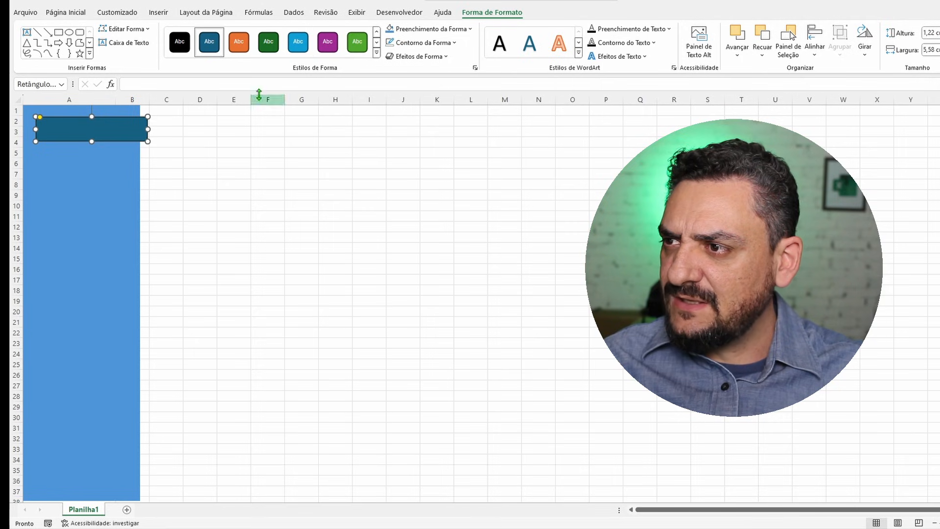
Remove the rounded rectangle's outline and fill it with a light orange theme shade.
click(418, 43)
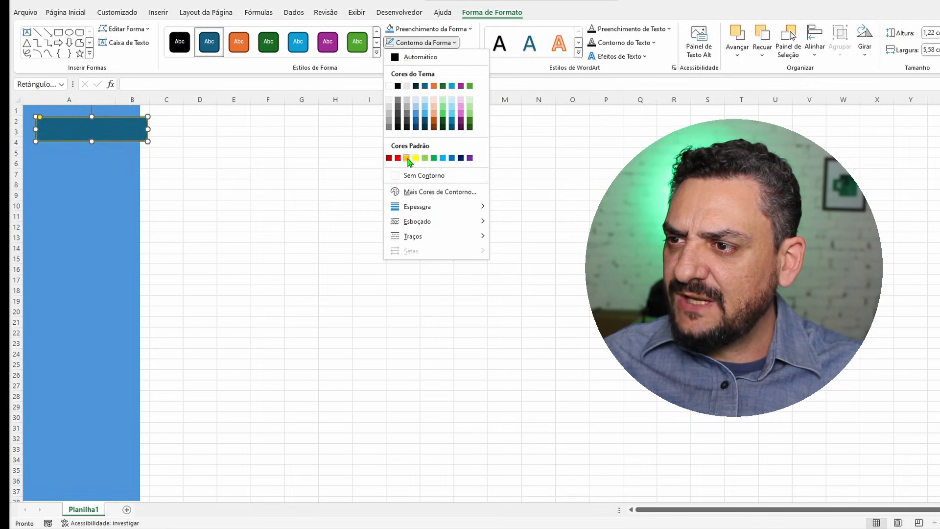
click(396, 176)
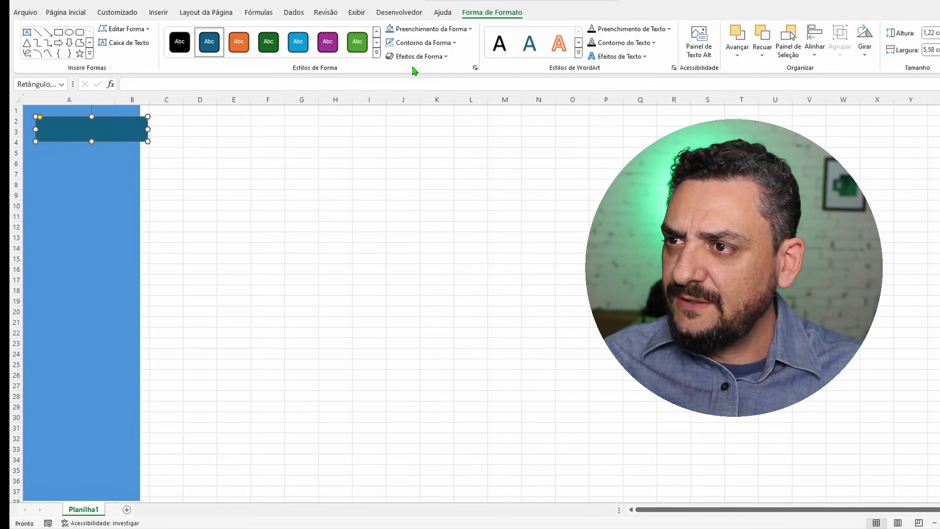
click(415, 31)
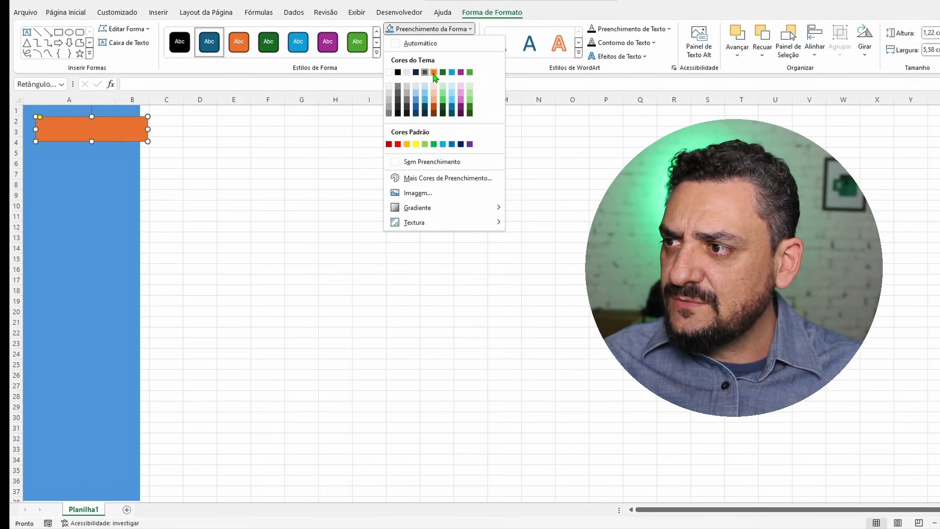
click(433, 102)
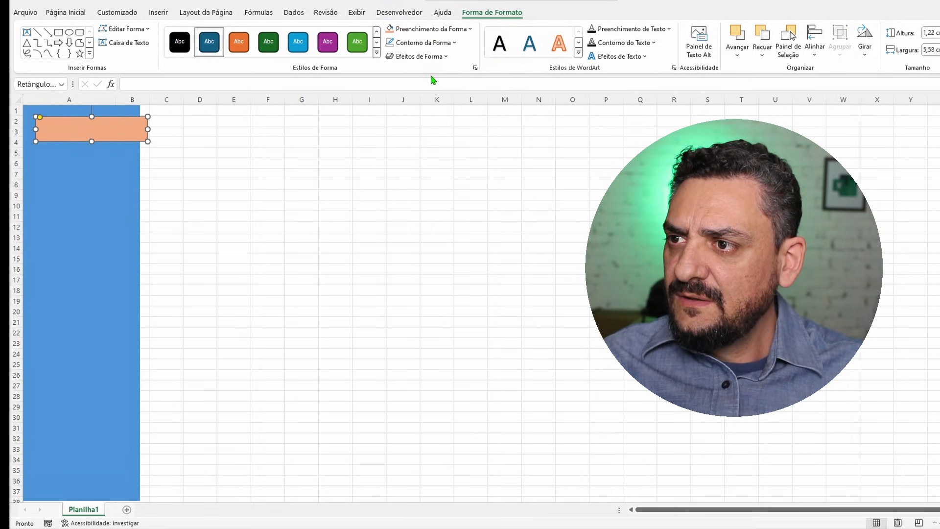
Apply an outer shadow offset to the lower right to the orange rounded rectangle and move it slightly down to rows 3 to 5.
click(406, 57)
mouse_move(418, 99)
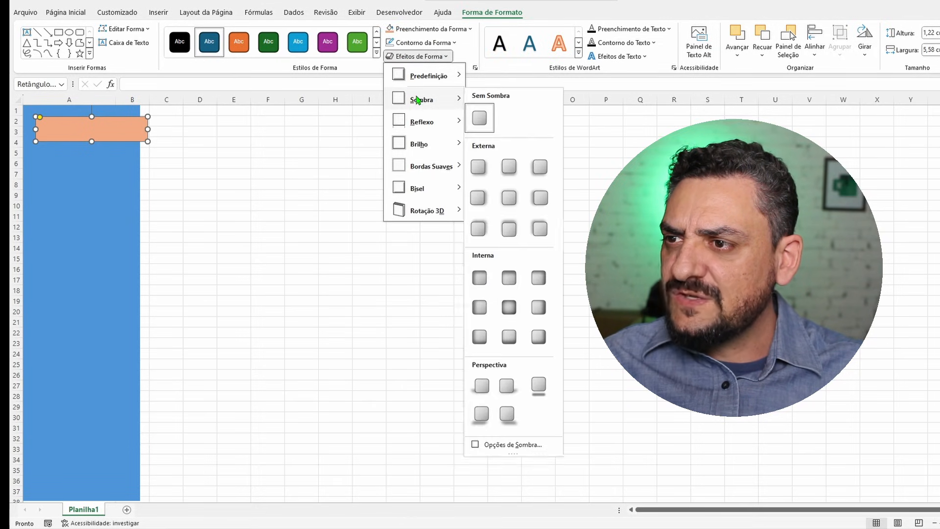
click(480, 166)
click(210, 174)
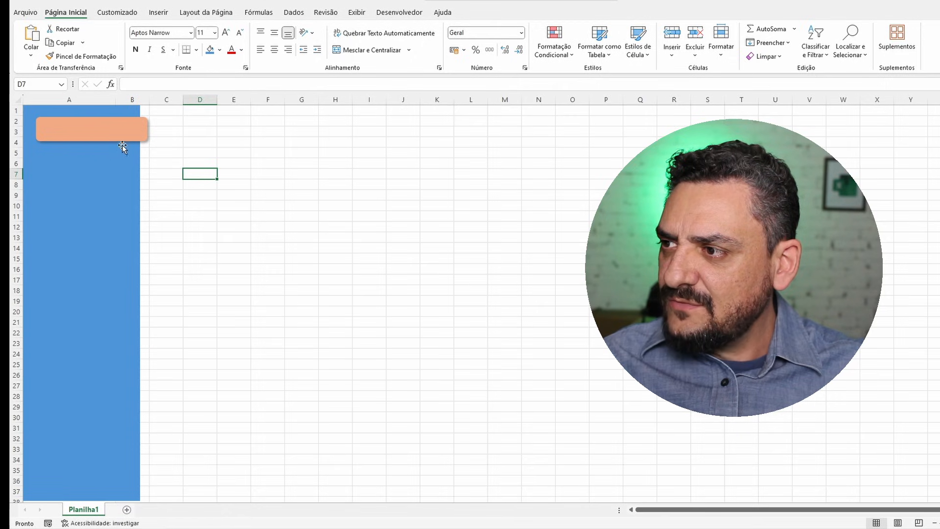
mouse_move(123, 134)
mouse_down()
mouse_move(122, 160)
mouse_move(123, 132)
mouse_move(125, 143)
mouse_up()
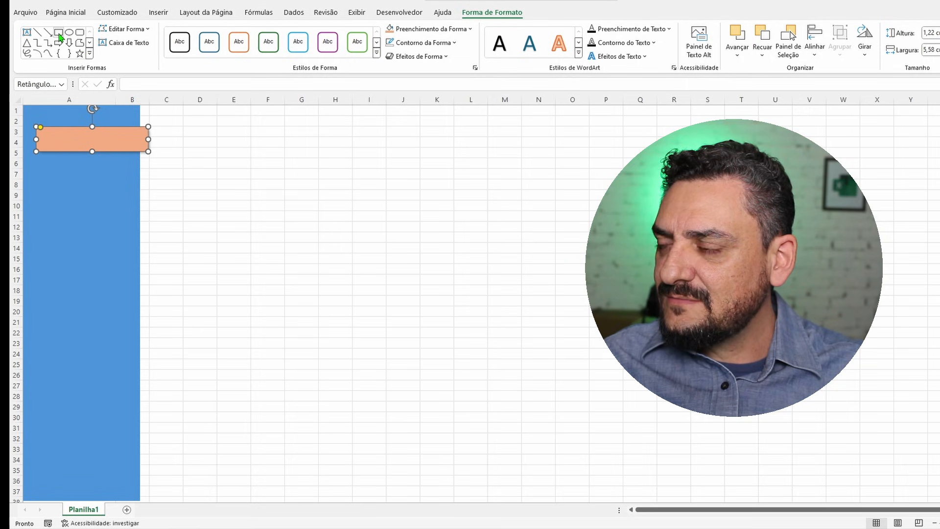
click(191, 198)
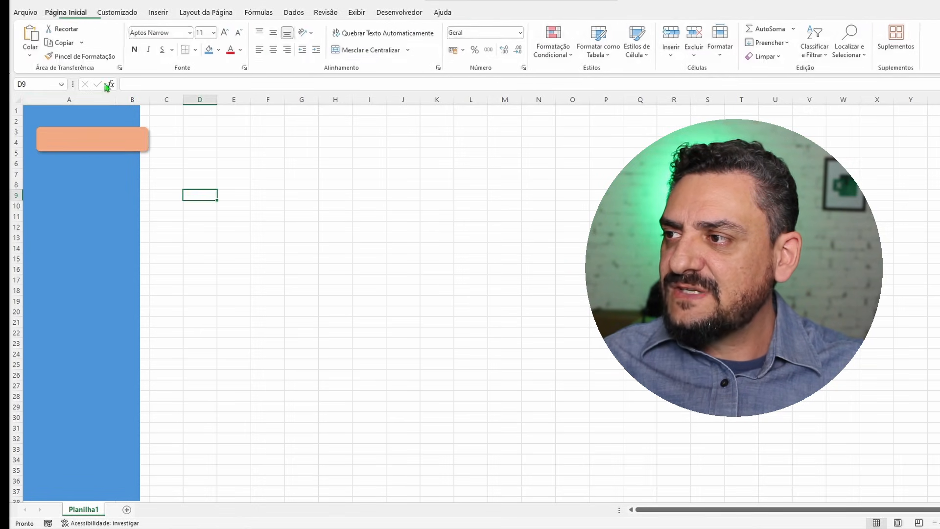
Draw a narrow vertical rectangle about 0.85 cm wide along the blue panel's right edge and extend it to the panel's full height, 19.82 cm.
click(159, 12)
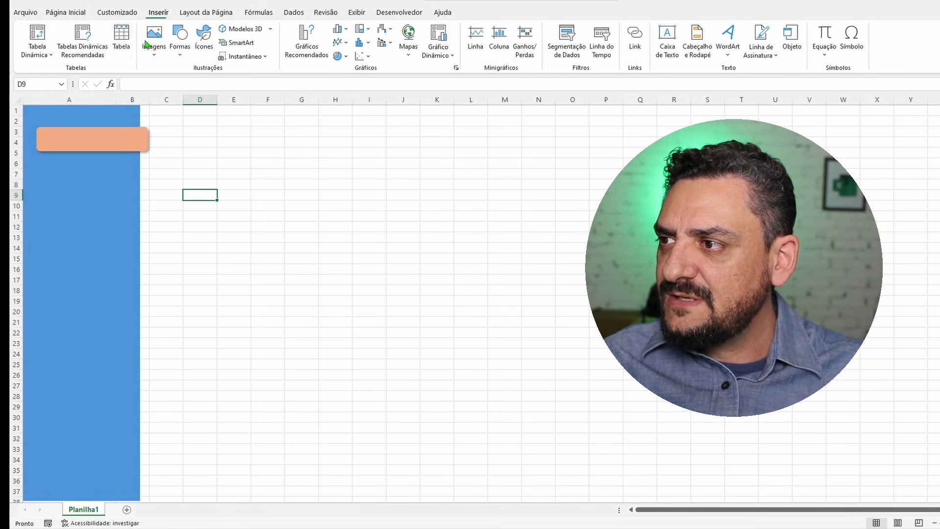
click(176, 34)
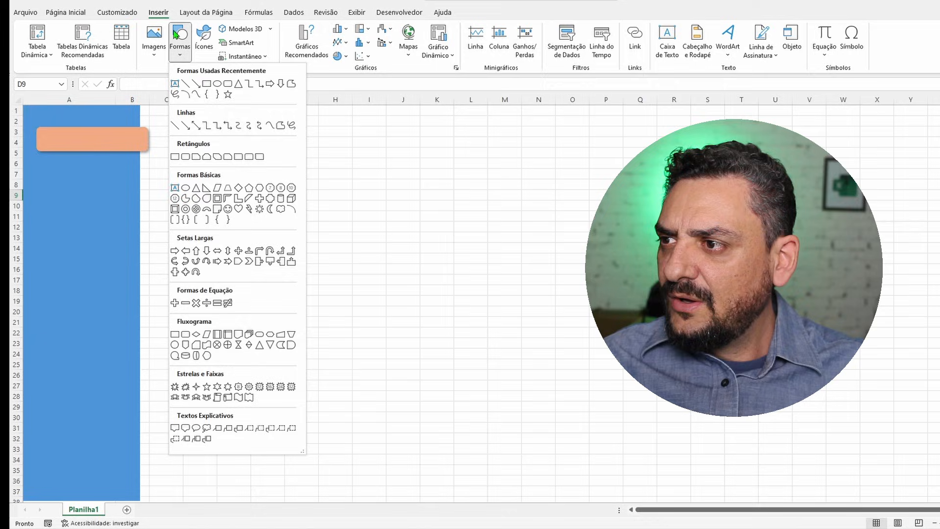
click(207, 83)
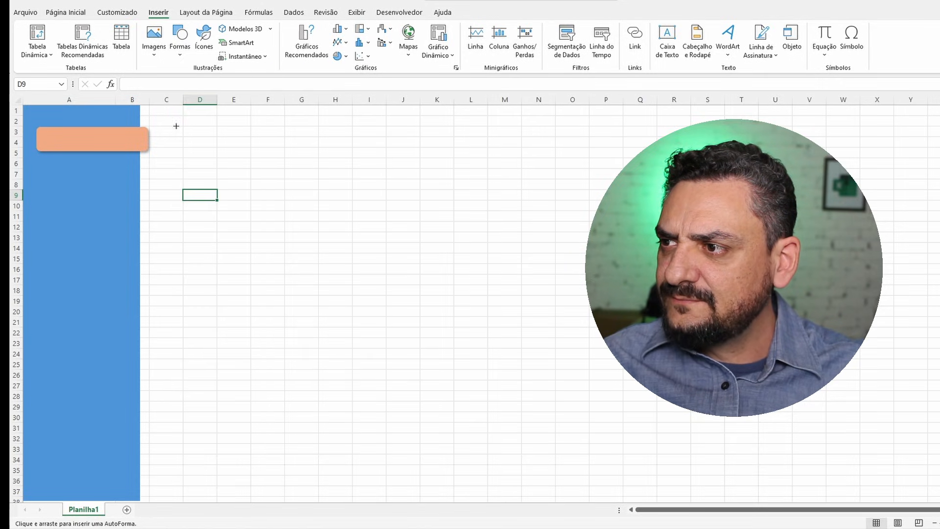
drag(139, 106, 156, 477)
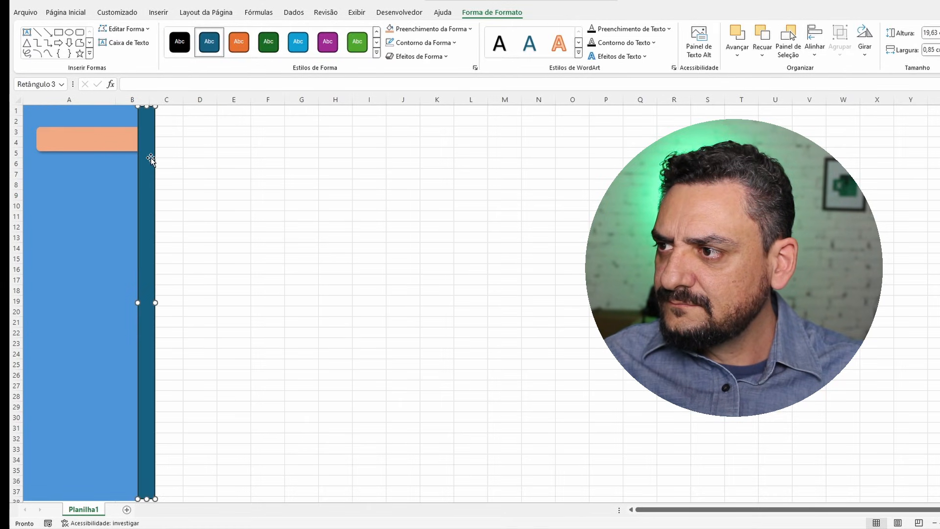
scroll(144, 428, down, 2)
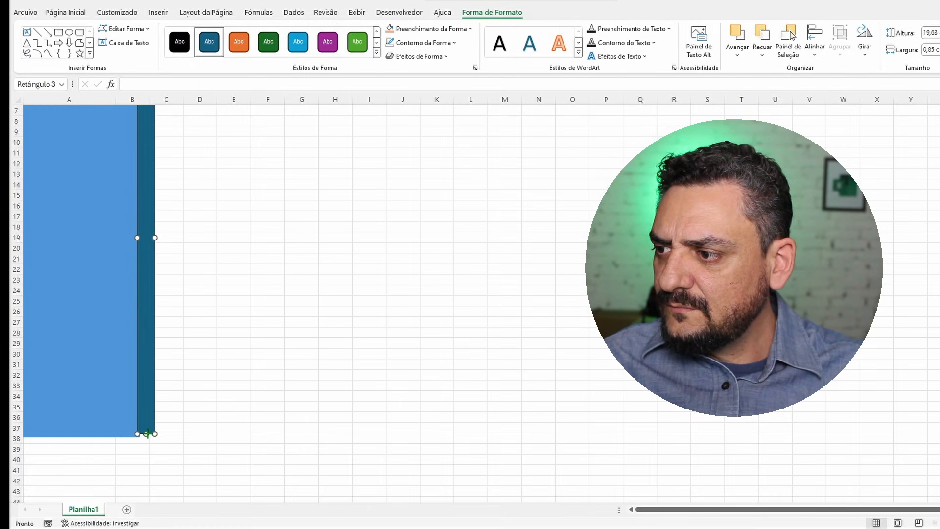
drag(147, 434, 147, 437)
scroll(149, 235, up, 2)
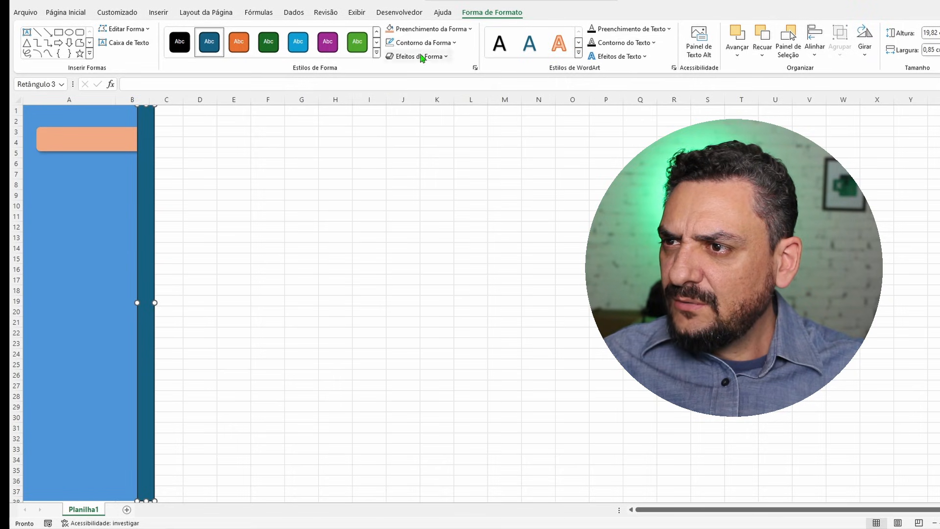
Fill the narrow vertical strip with the button's light orange, remove its outline and shift it slightly right to the blue panel's edge.
click(419, 30)
click(390, 28)
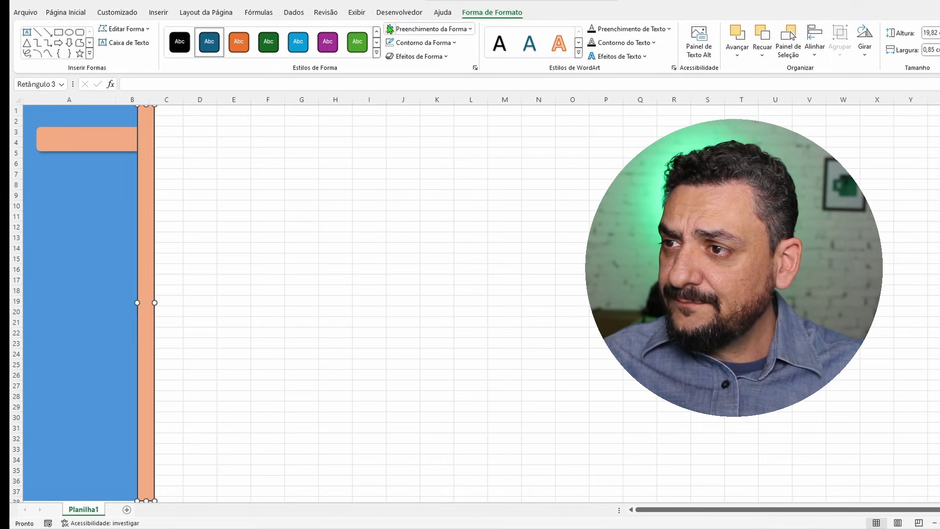
click(359, 133)
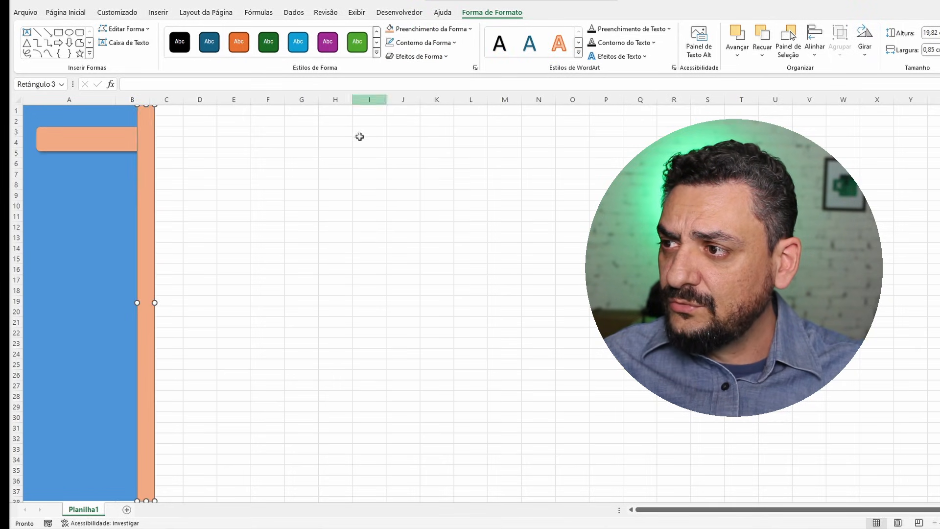
click(336, 163)
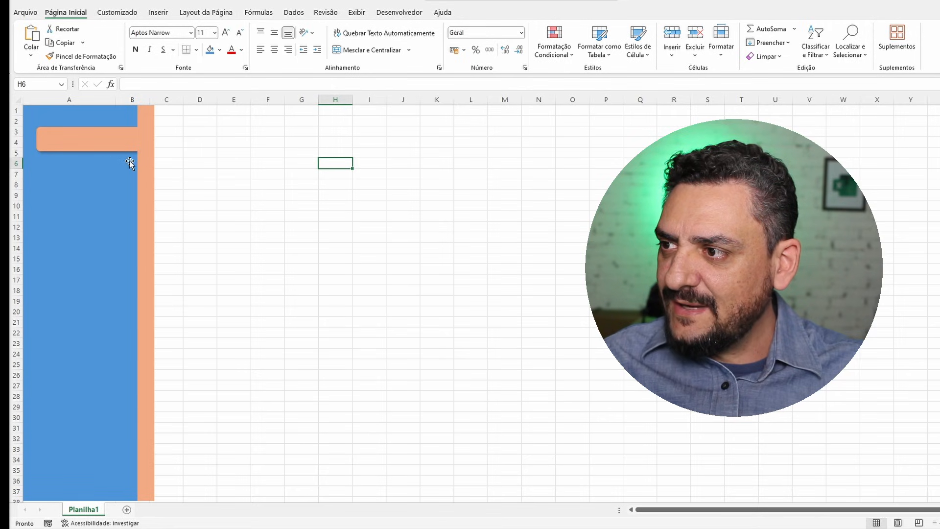
mouse_move(144, 155)
mouse_down()
mouse_move(191, 155)
mouse_move(180, 141)
mouse_move(149, 137)
mouse_up()
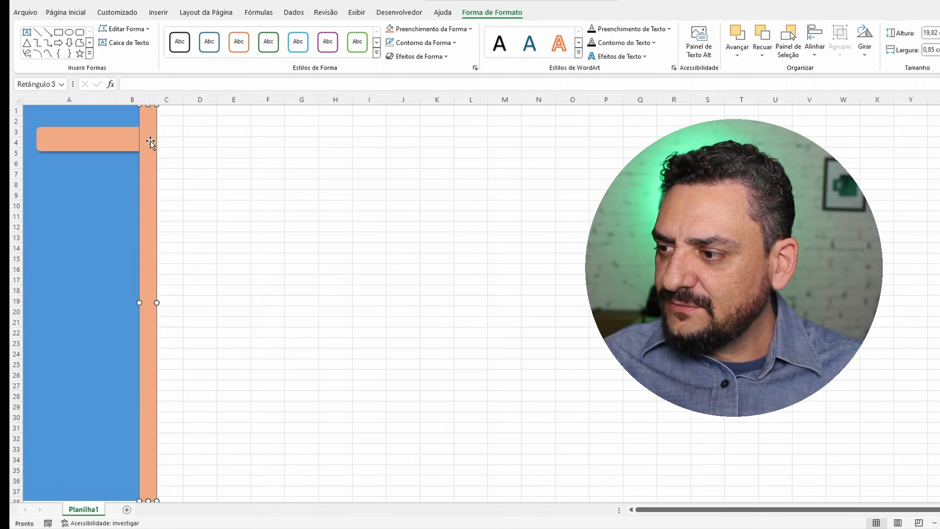
click(222, 164)
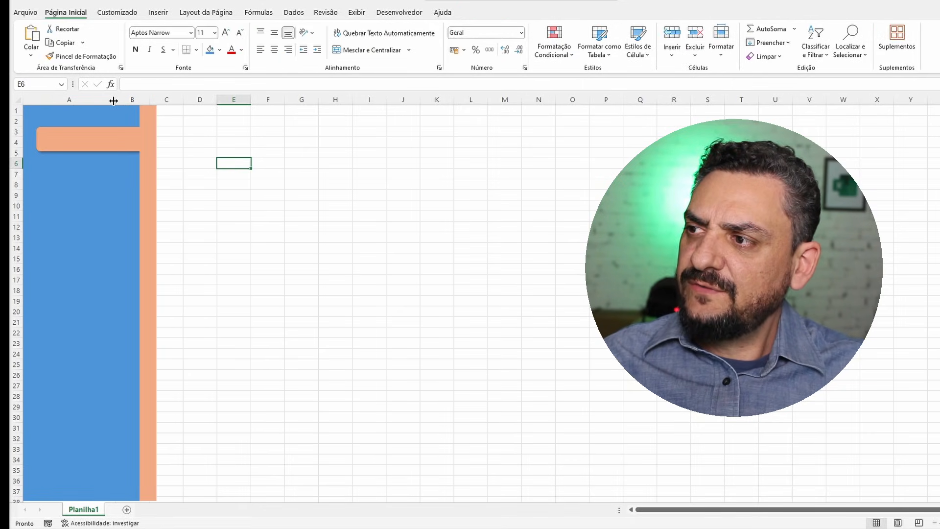
Try narrowing column A to test how the menu shapes react, and undo the column width change.
drag(114, 101, 91, 99)
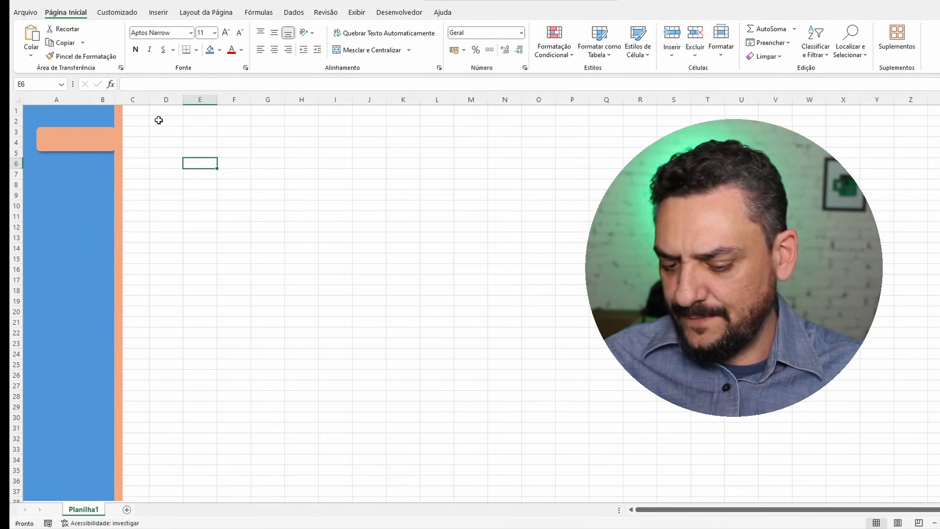
key(ctrl+z)
key(ctrl+z)
key(ctrl+z)
key(ctrl+z)
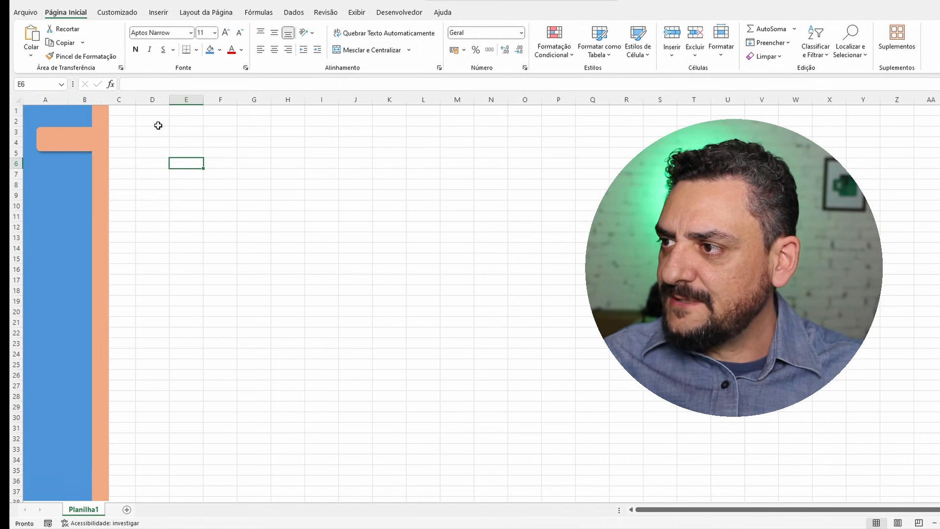
Set the blue panel, the orange button and the vertical strip to "Não mover ou dimensionar com células" in their shape properties.
click(109, 114)
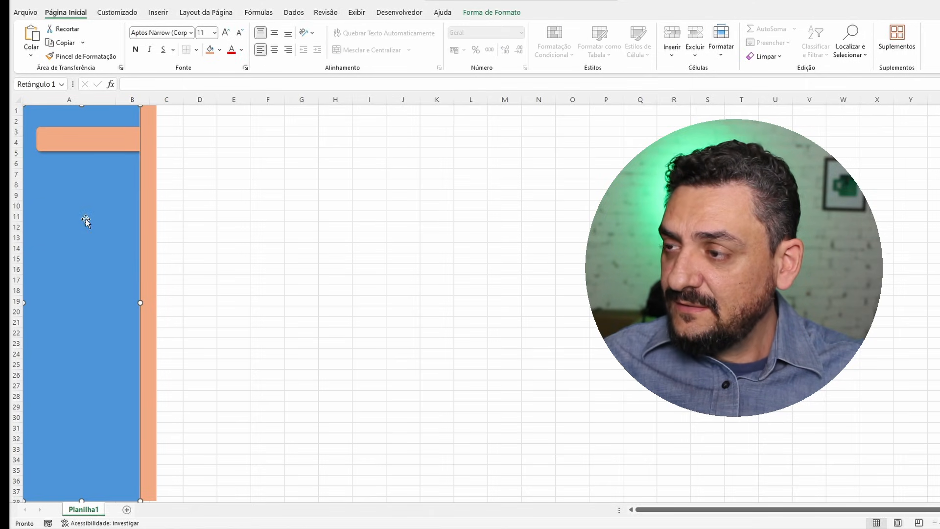
right_click(84, 194)
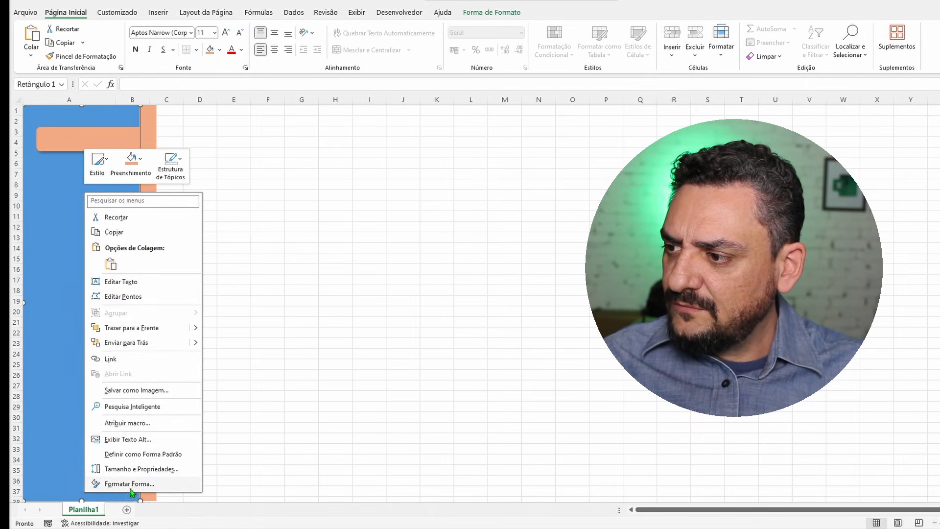
click(137, 470)
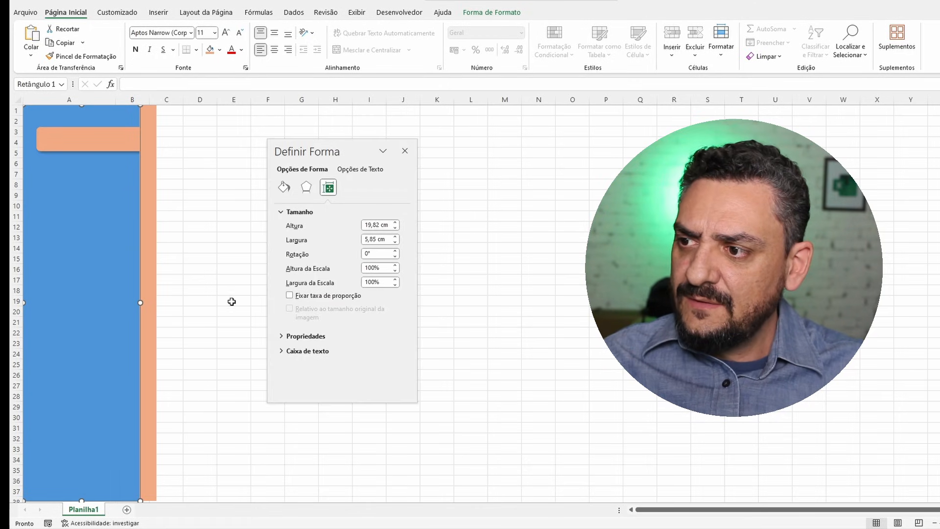
click(283, 336)
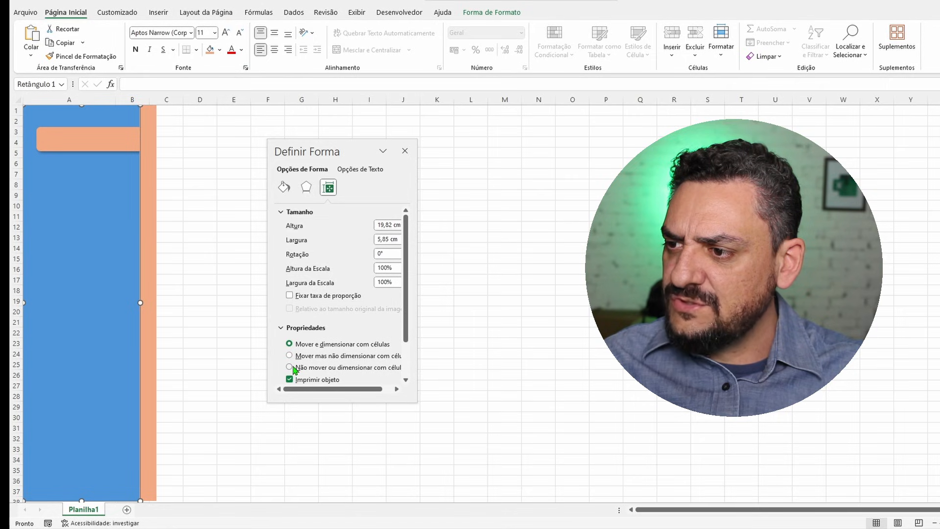
click(95, 139)
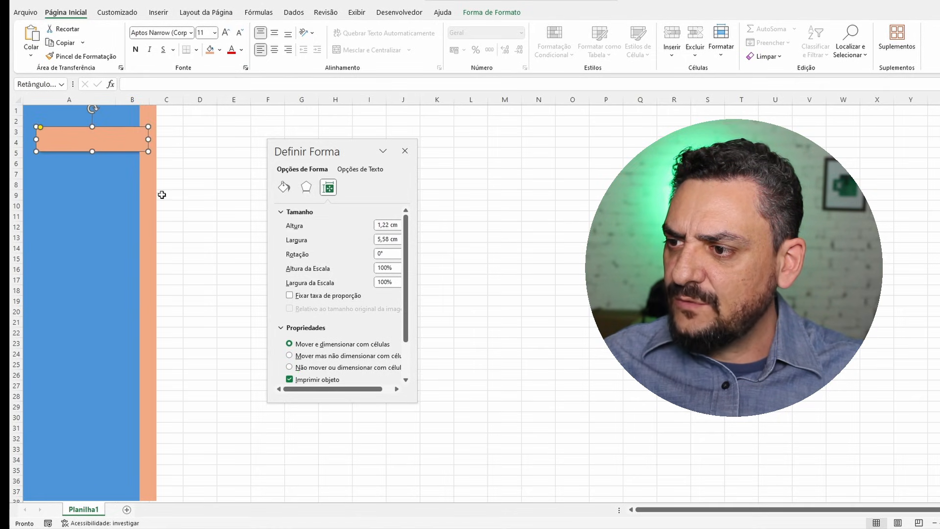
click(293, 367)
click(152, 242)
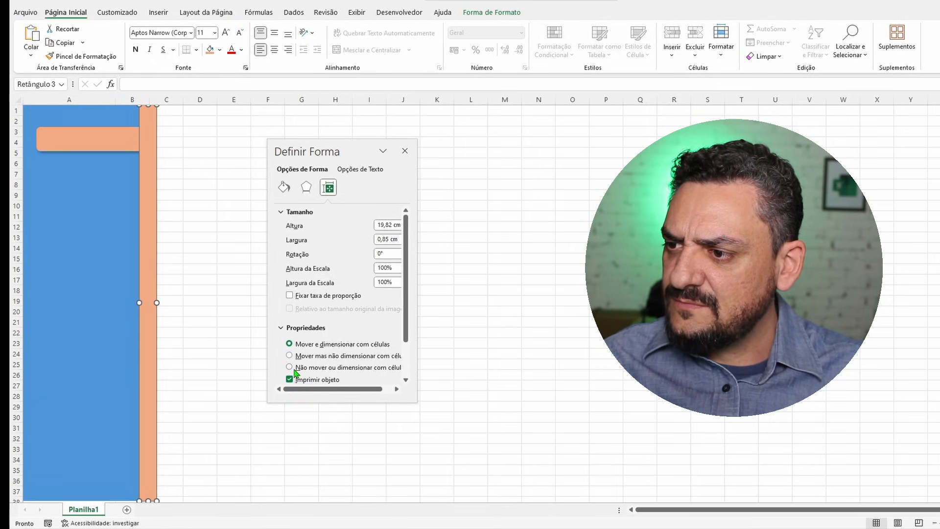
click(293, 367)
click(405, 151)
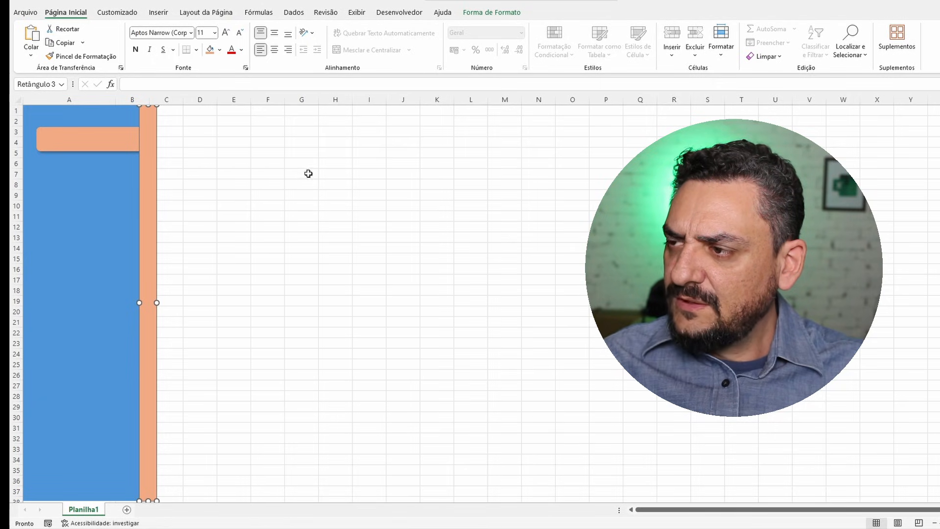
Hide the sheet's gridlines and adjust column B's width so it ends at the orange strip's outer edge.
click(309, 172)
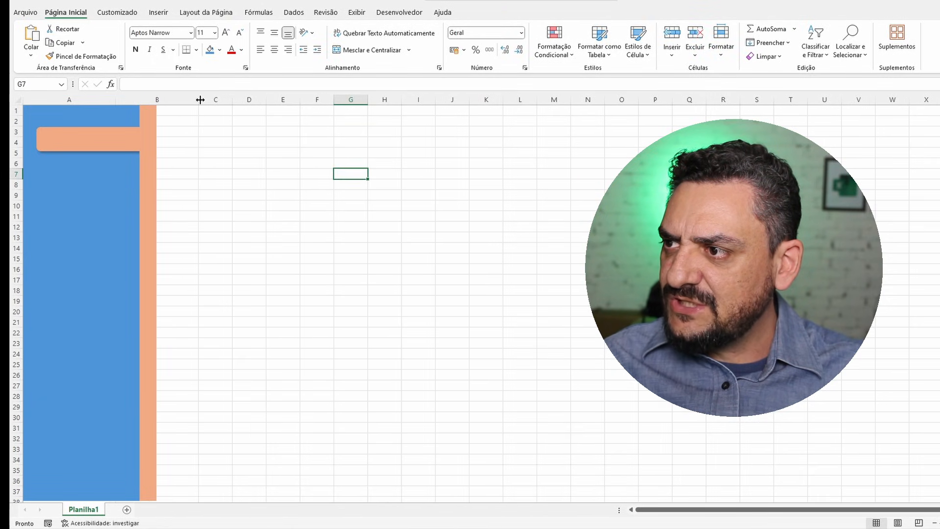
drag(147, 100, 164, 97)
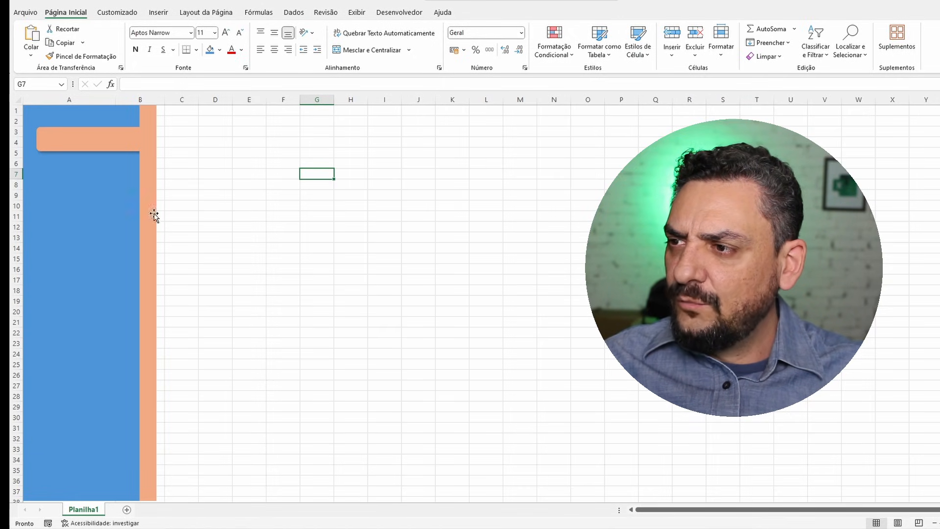
click(357, 12)
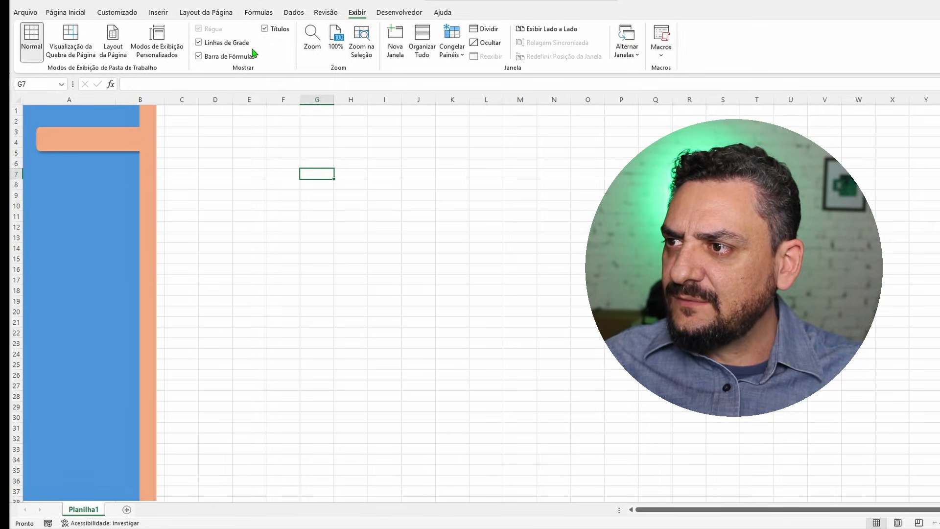
click(199, 42)
click(249, 120)
drag(161, 99, 158, 98)
click(171, 194)
click(118, 191)
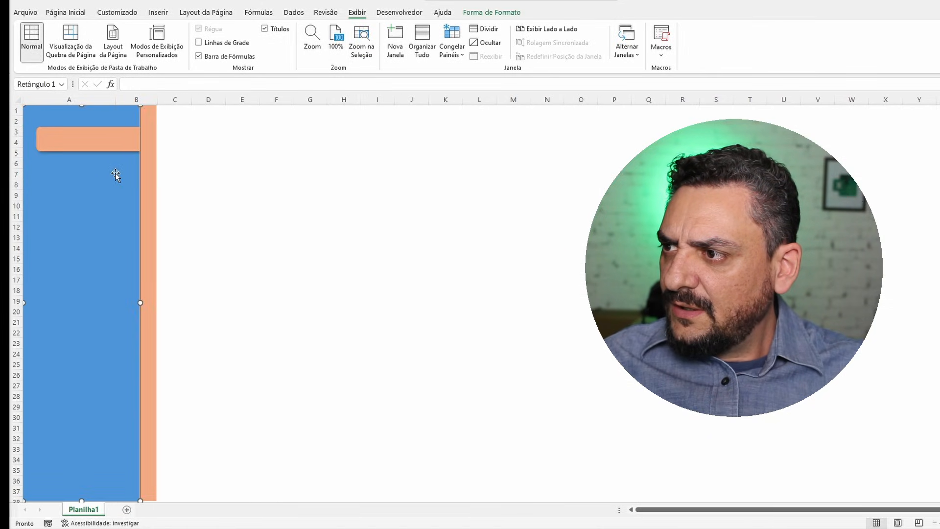
click(225, 171)
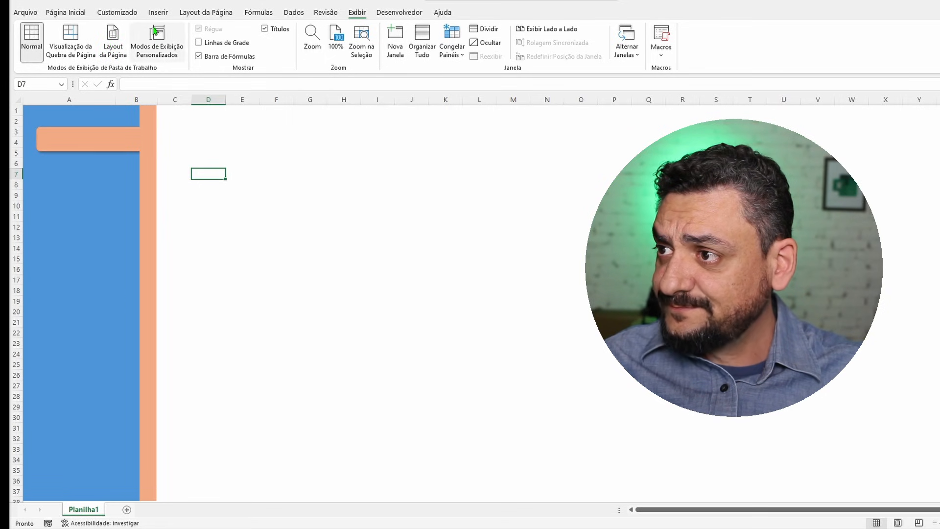
Insert a text box reading HOME and place it on the orange button.
click(157, 12)
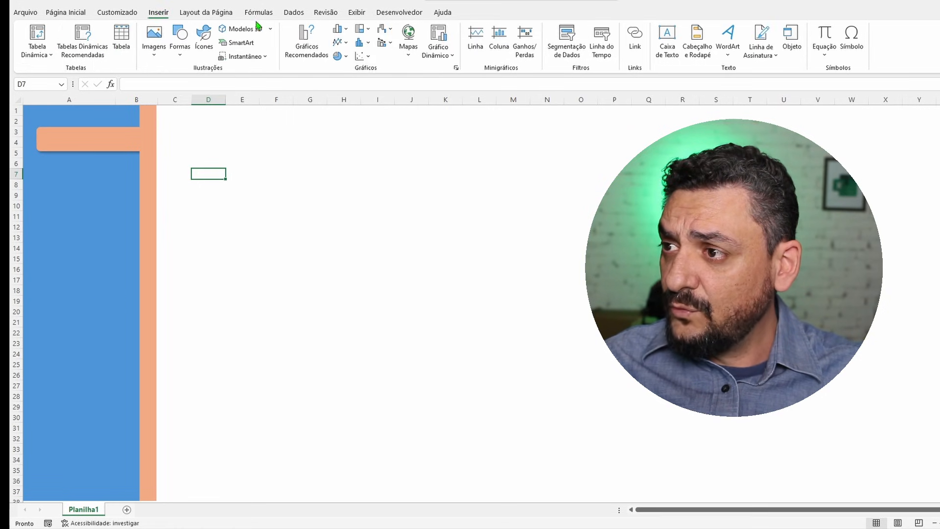
click(185, 56)
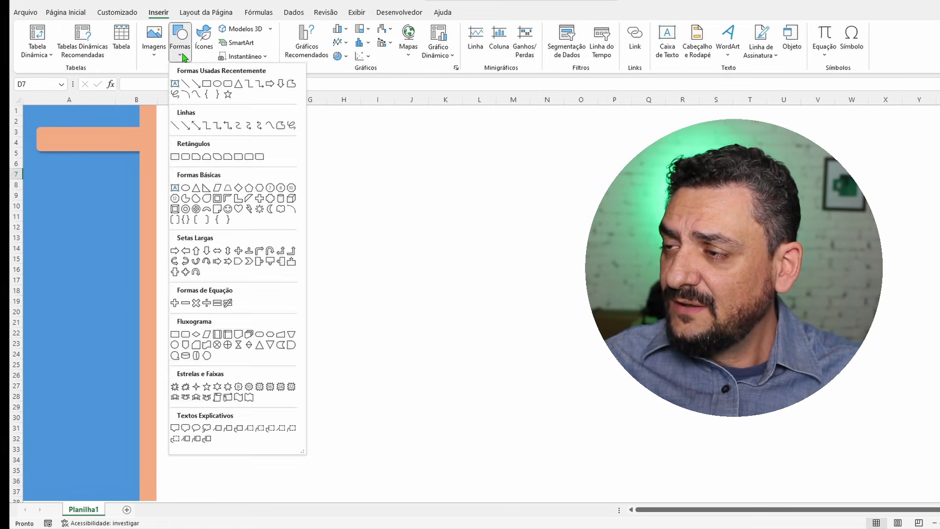
click(176, 84)
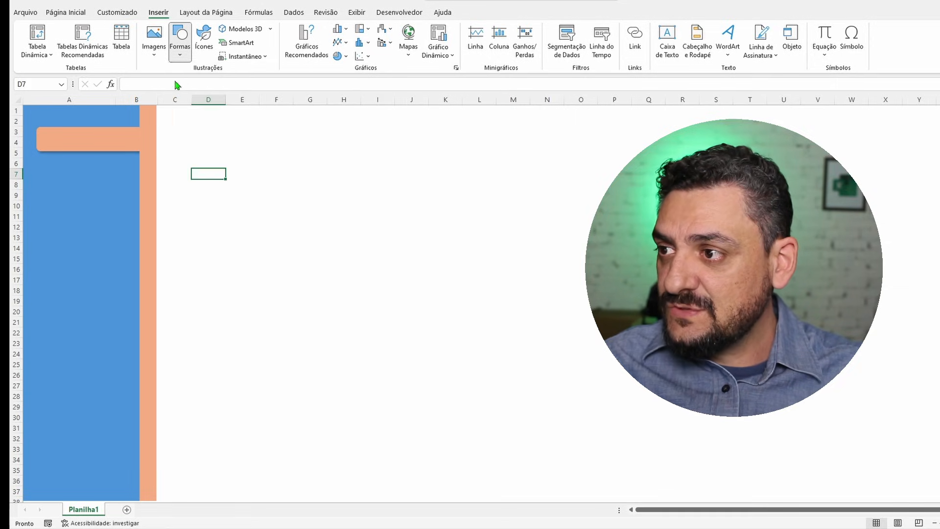
click(220, 222)
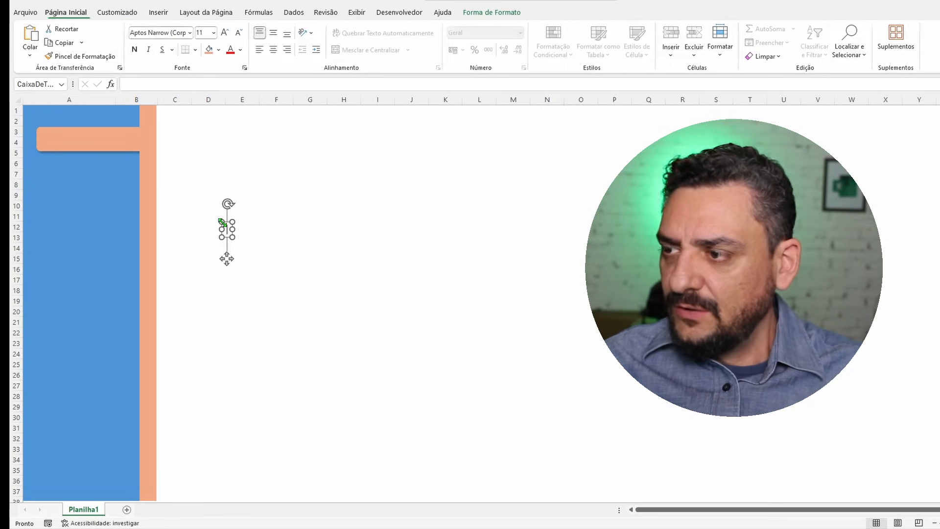
text(HOME)
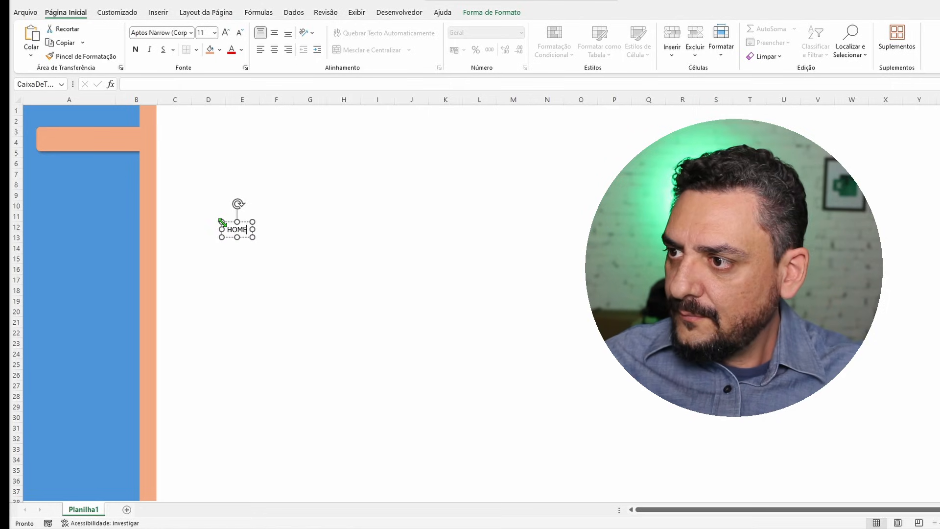
drag(219, 204, 107, 131)
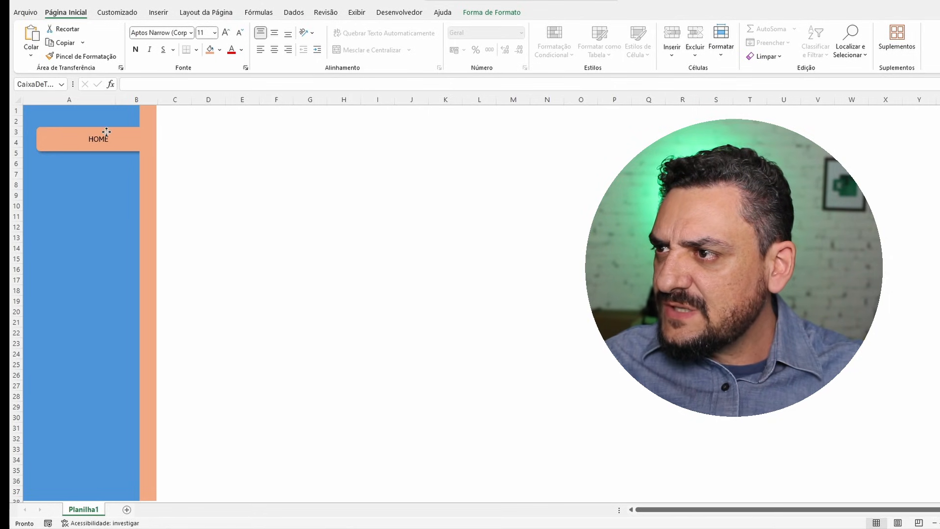
Make the HOME label bold with font size 16.
click(225, 33)
click(226, 34)
click(227, 33)
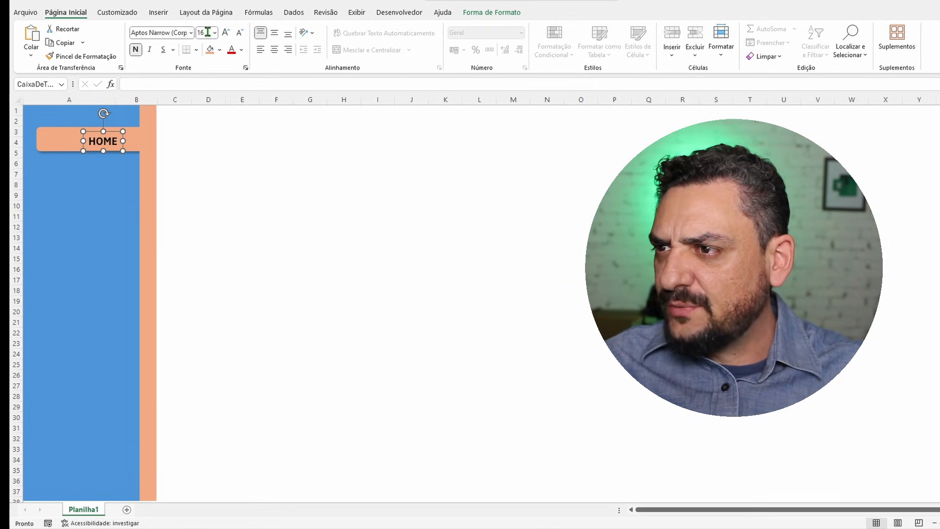
Apply an outer shadow offset to the lower right to the HOME label and nudge it slightly up and right on the button.
click(487, 13)
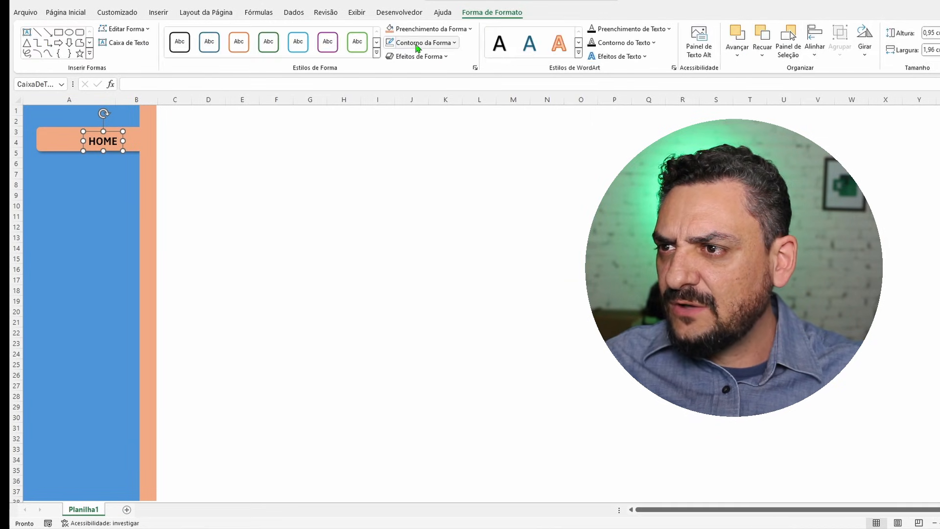
click(416, 56)
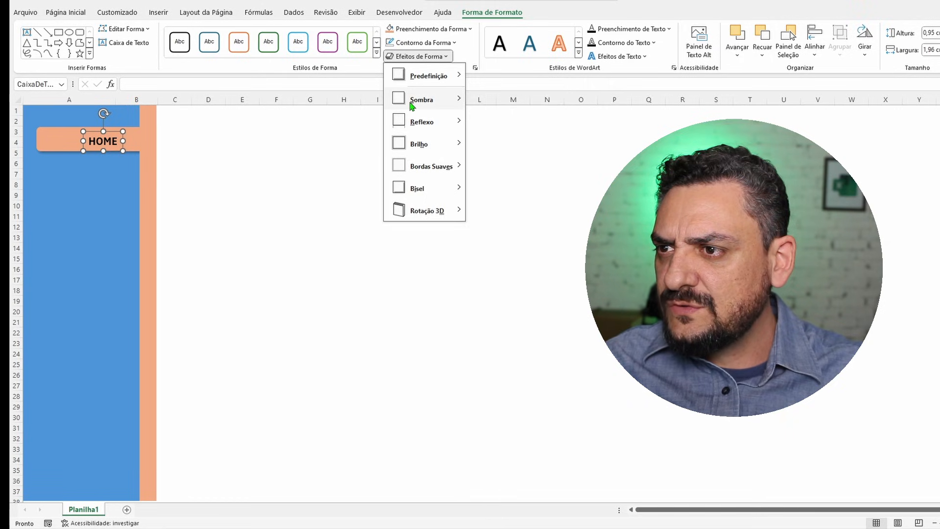
mouse_move(412, 100)
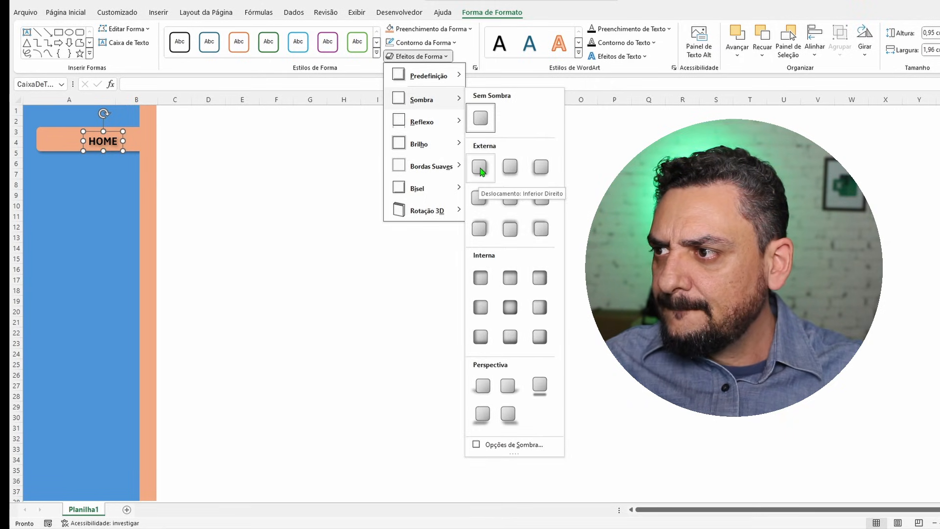
click(479, 167)
drag(113, 132, 118, 129)
Change the HOME label's font colour to white.
click(158, 12)
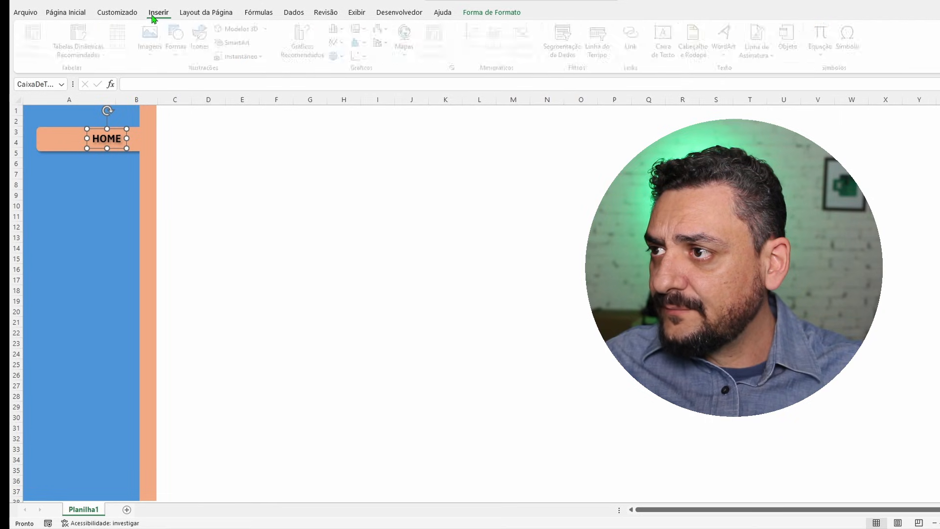
click(63, 15)
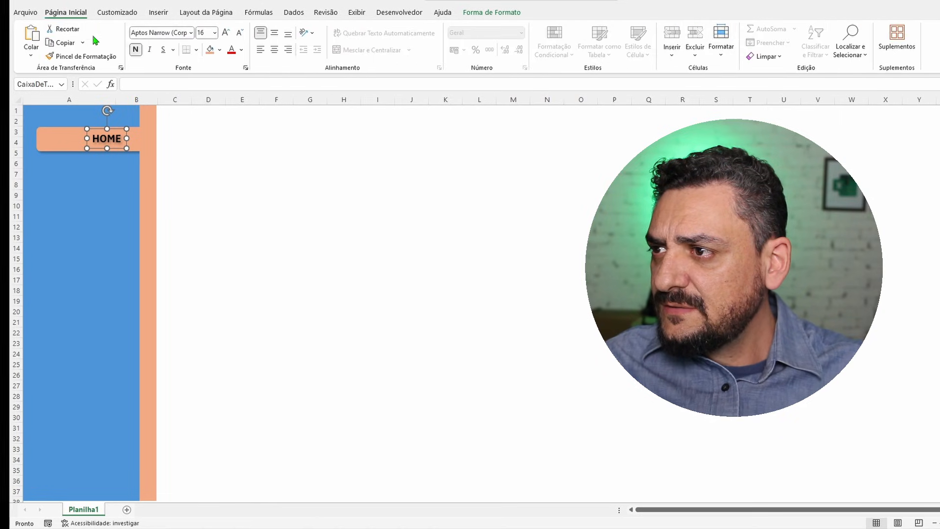
click(241, 50)
click(231, 93)
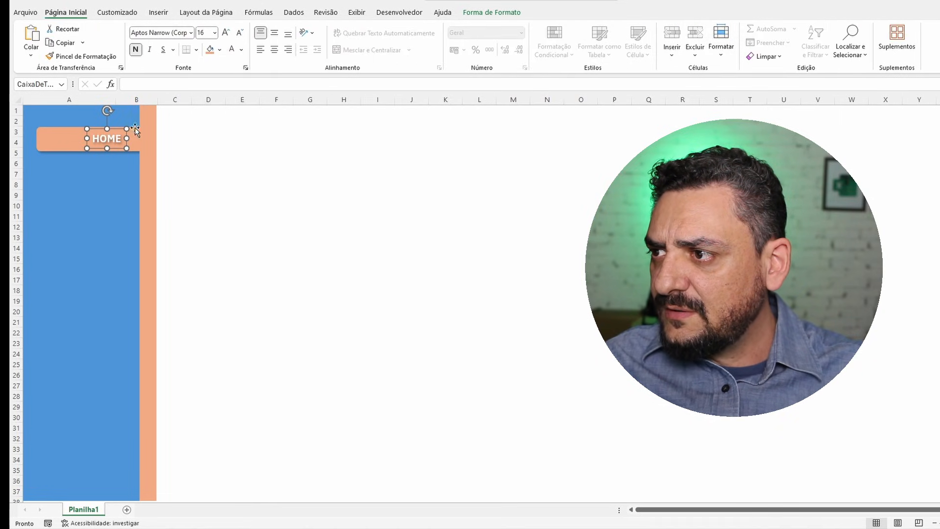
Make the orange button slightly taller and recentre the HOME label vertically on it.
drag(119, 128, 114, 151)
click(72, 146)
click(118, 149)
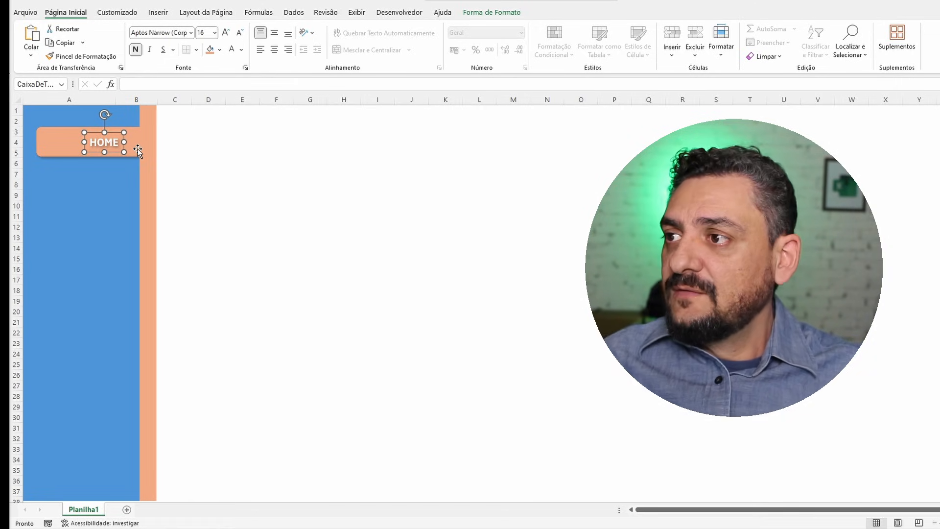
click(157, 12)
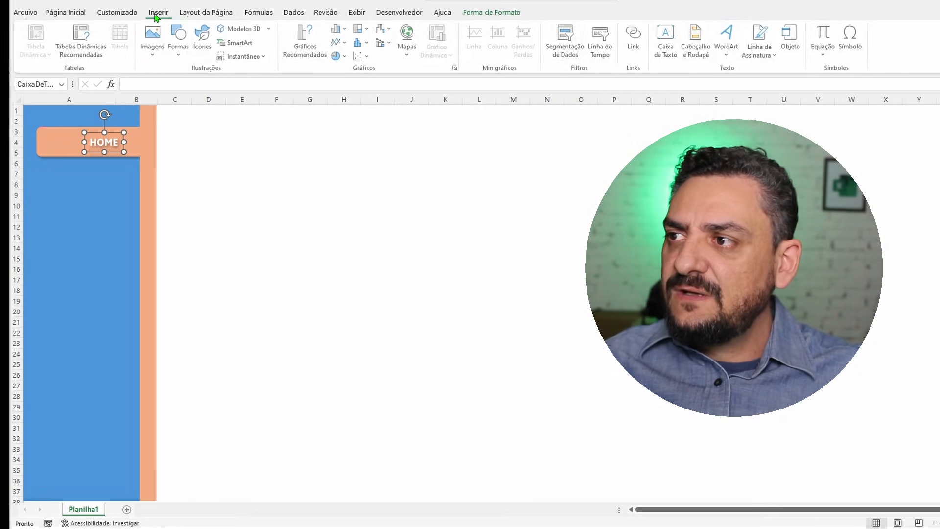
click(172, 132)
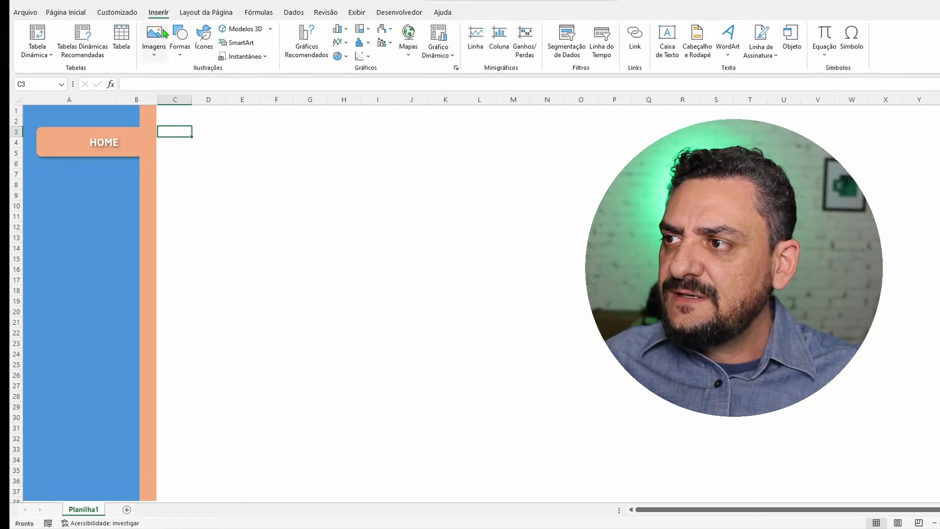
Insert a solid house icon found by searching stock icons for "casa", about 1.4 cm square, on the orange button beside the HOME label.
click(202, 42)
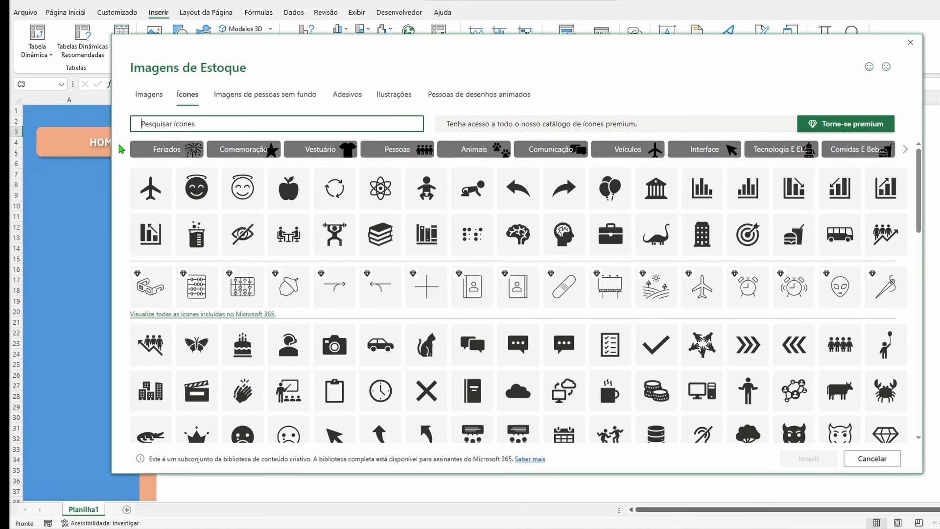
drag(345, 44, 362, 46)
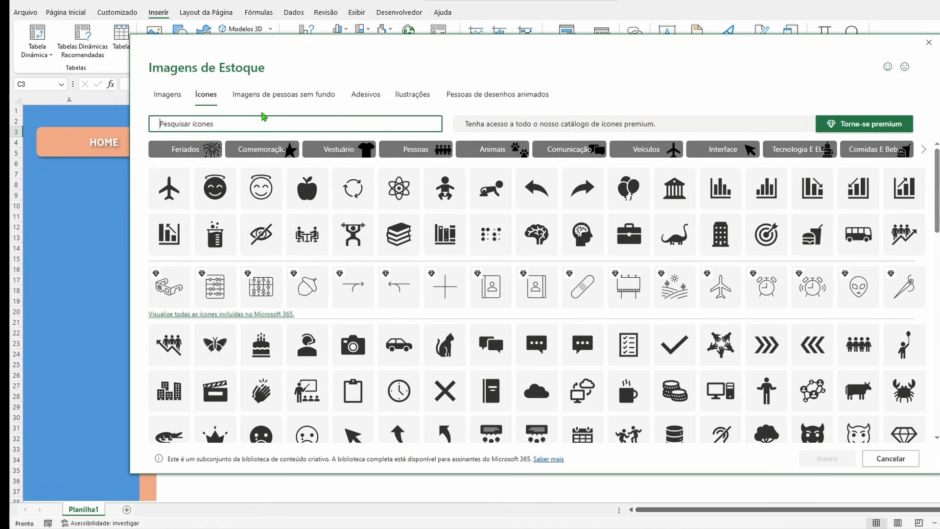
text(casa)
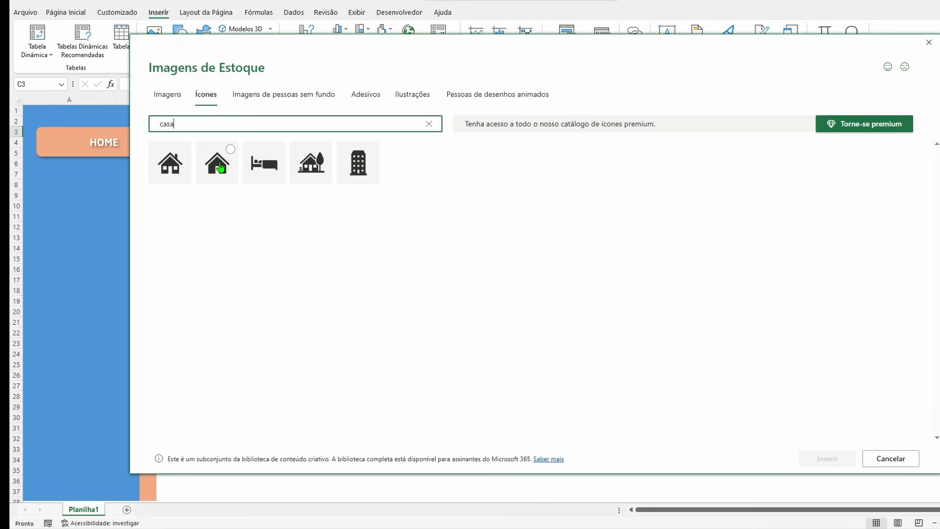
click(220, 168)
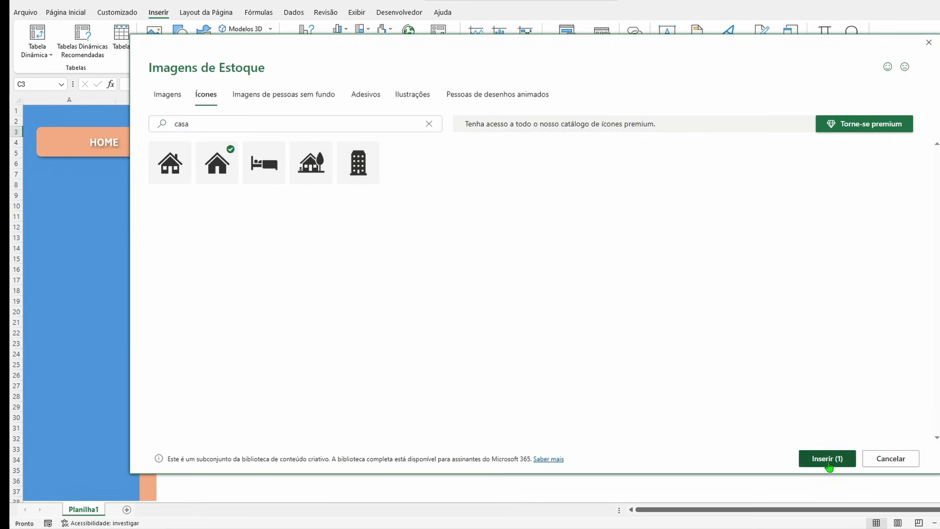
click(827, 460)
drag(186, 150, 61, 140)
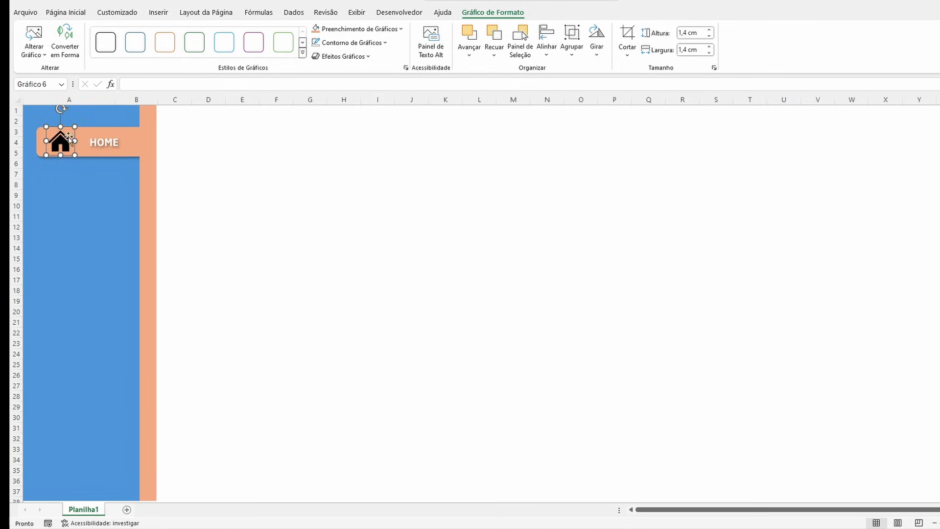
Fill the house icon with white and apply an outer shadow offset to the lower right.
click(74, 14)
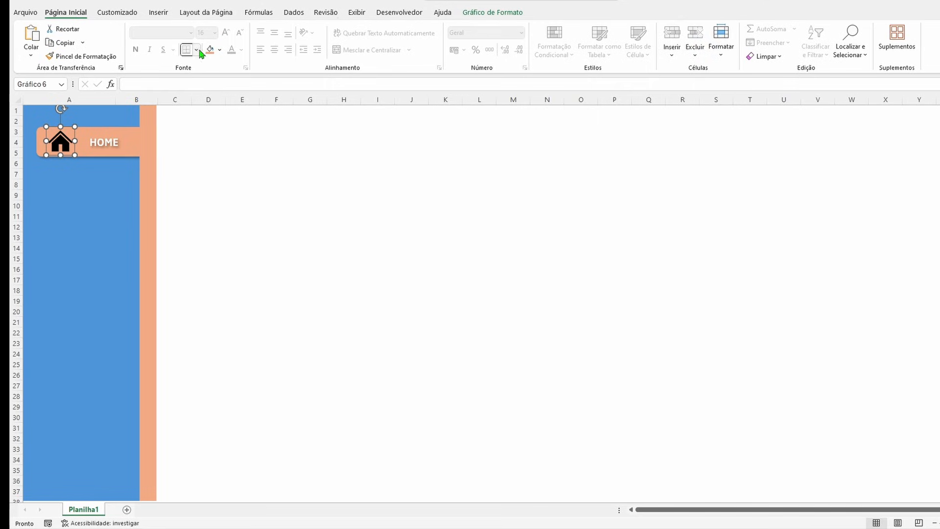
click(490, 15)
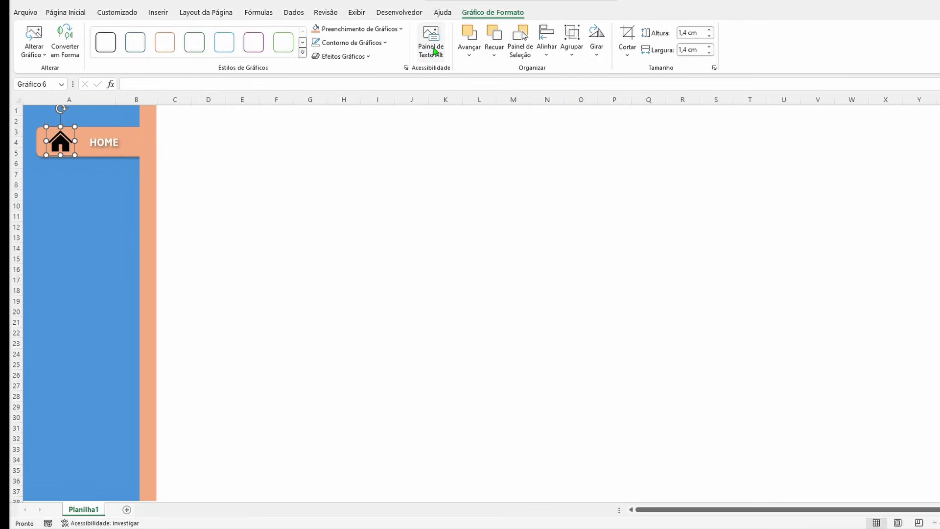
click(356, 29)
click(317, 72)
click(341, 56)
mouse_move(343, 98)
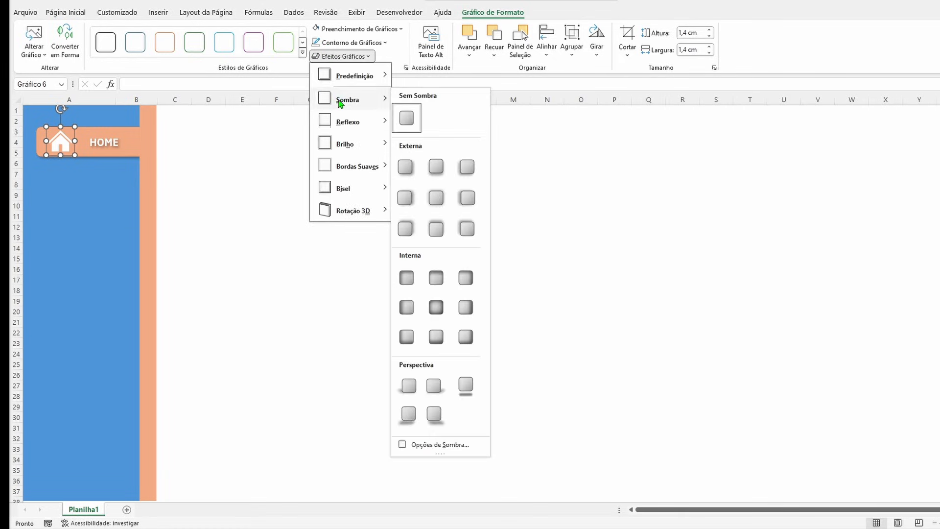
click(405, 166)
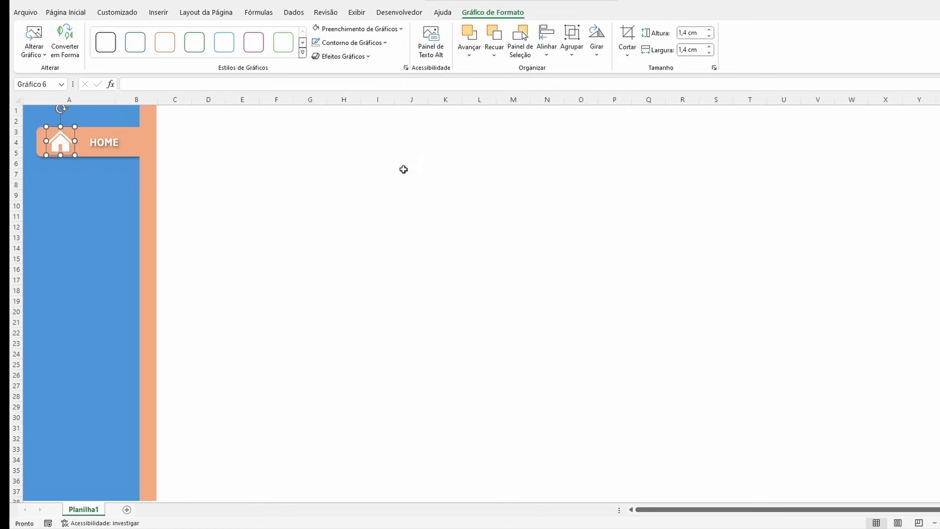
Shift the house icon slightly right and make the orange button slightly taller, centred around the icon and label.
click(69, 143)
click(116, 133)
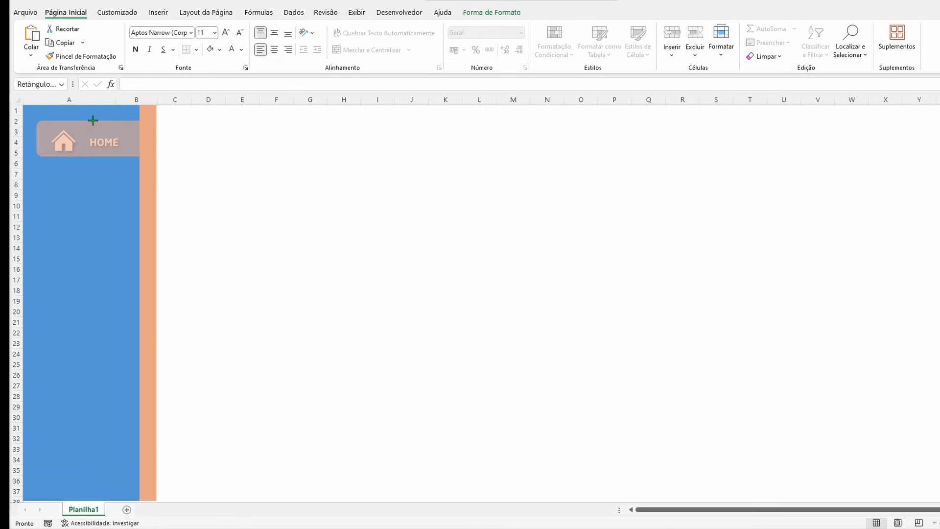
drag(112, 128, 112, 132)
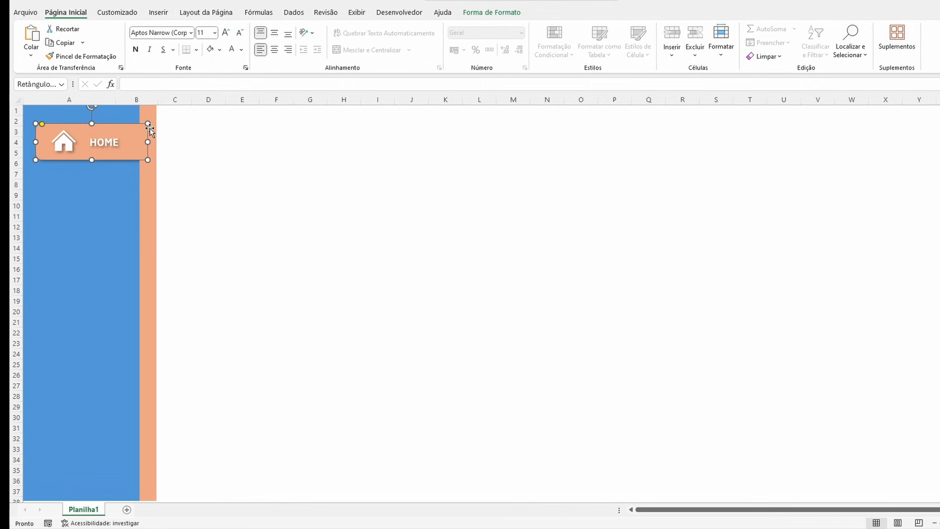
click(206, 188)
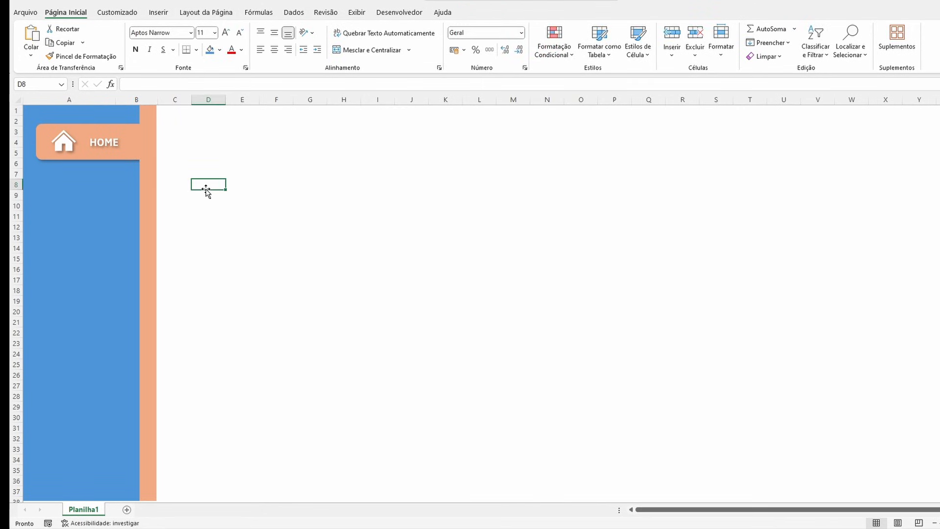
Duplicate the HOME label into a left-aligned label reading "Produto" just below the orange button.
click(126, 157)
click(109, 142)
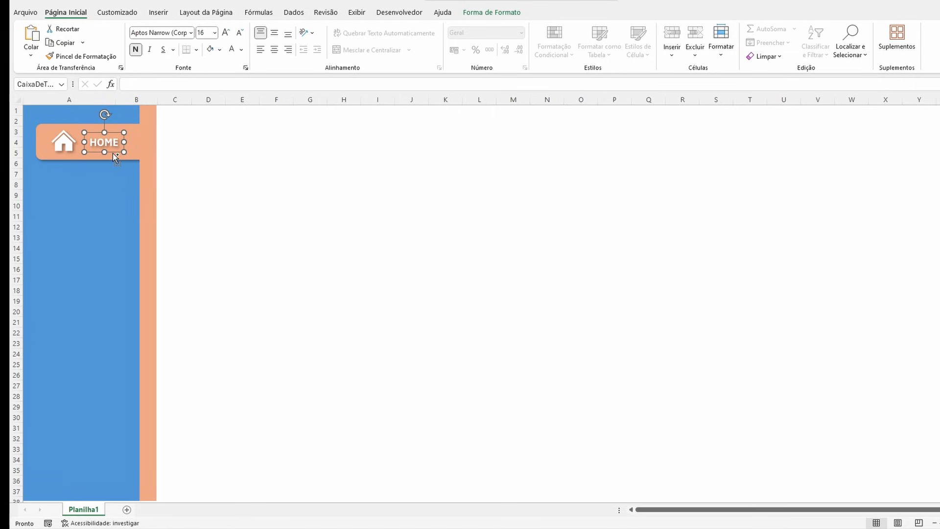
key(ctrl+d)
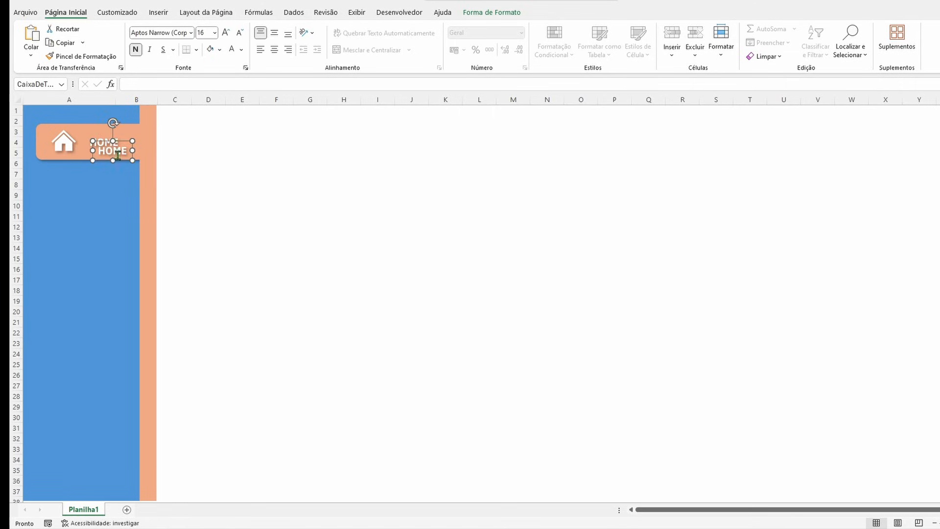
click(119, 163)
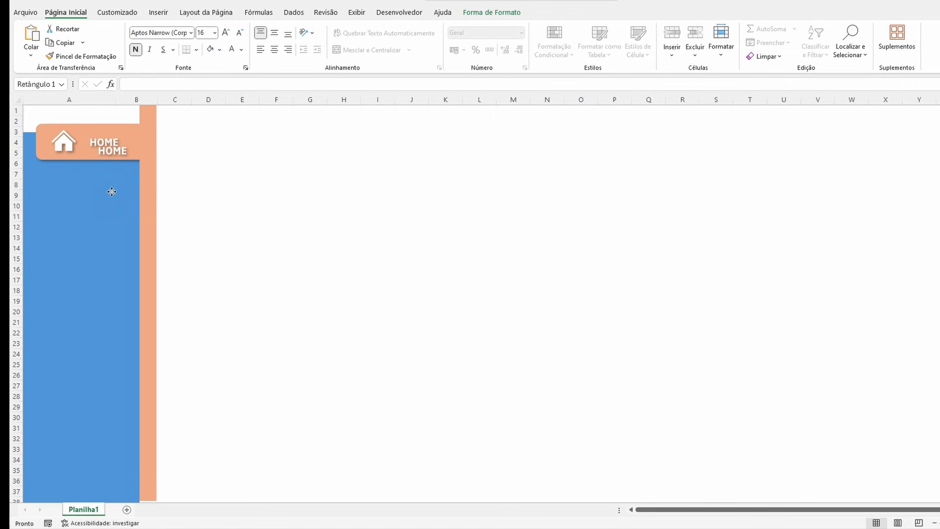
click(116, 147)
drag(116, 147, 117, 153)
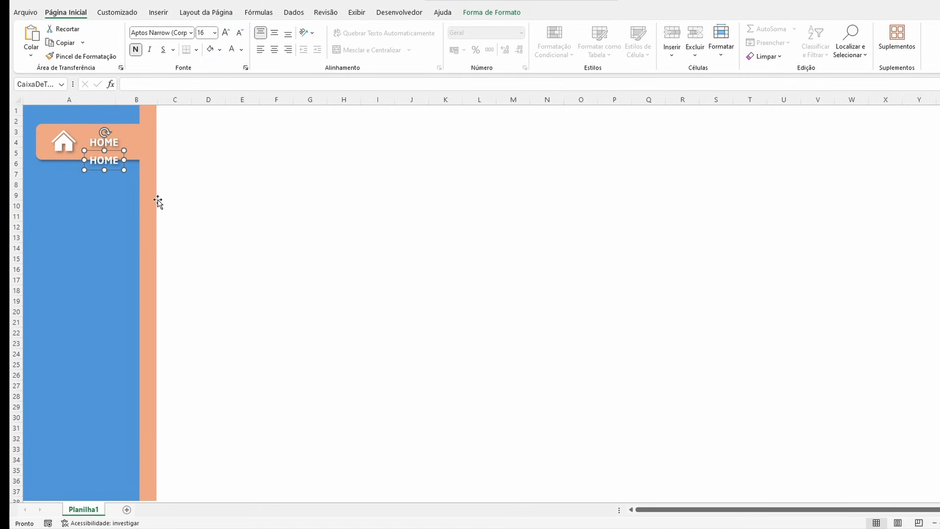
key(Down)
key(Down)
key(Down)
key(Down)
key(Down)
key(Down)
key(Down)
key(Down)
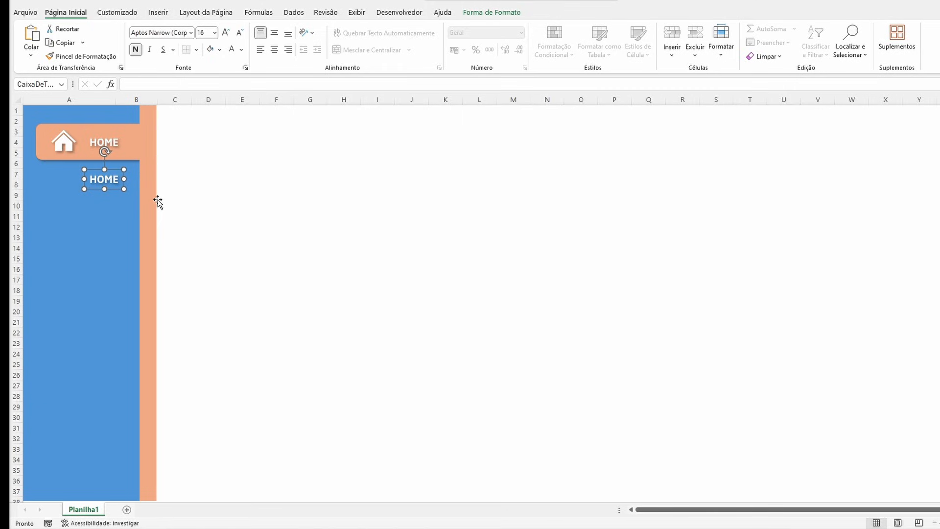
key(Down)
key(Down)
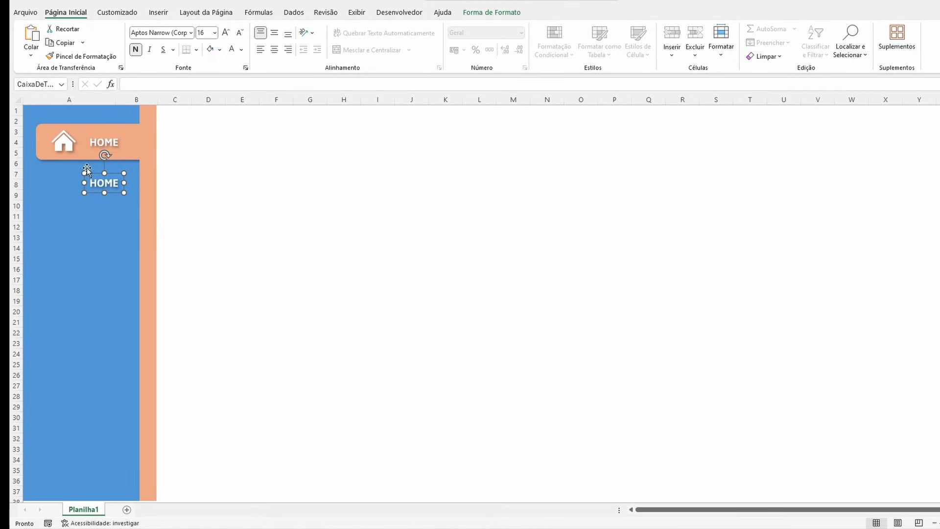
drag(87, 183, 135, 185)
text(P)
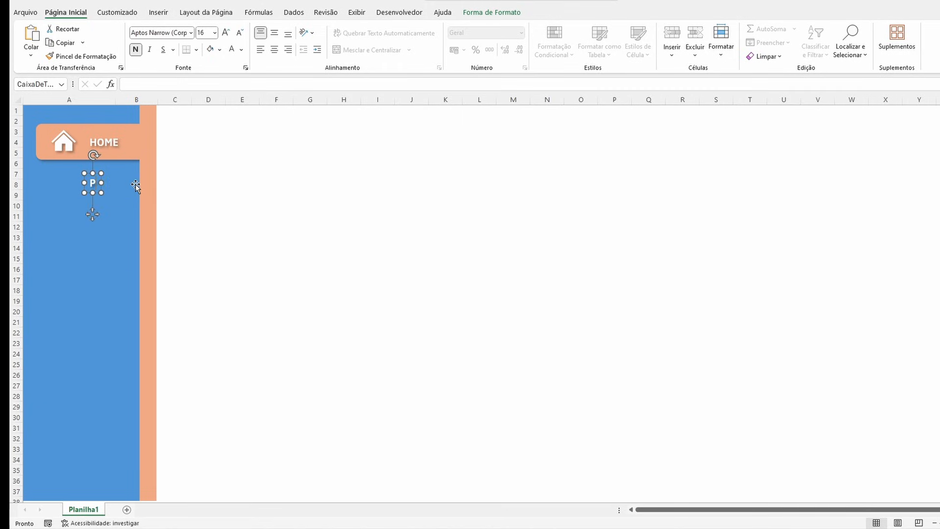
text(roduto)
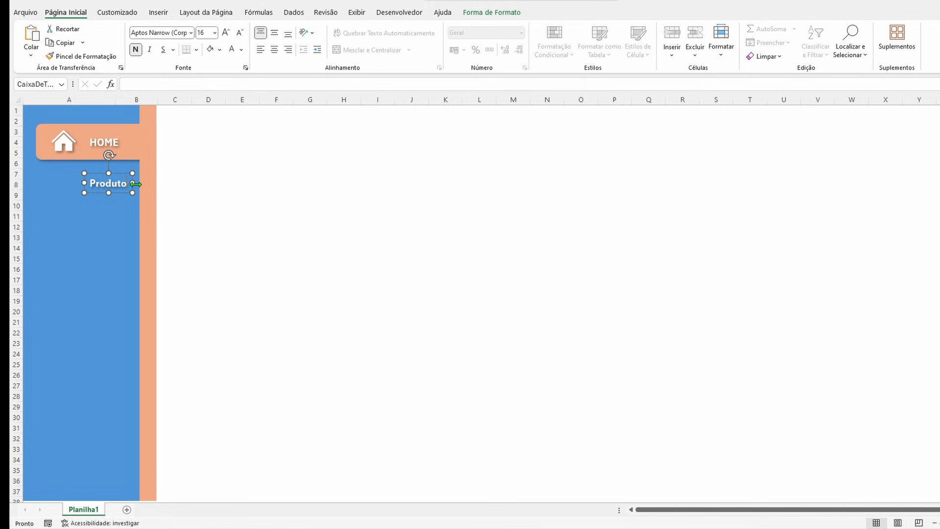
Change the orange button's label text from all capitals to "Home".
click(109, 139)
key(BackSpace)
key(BackSpace)
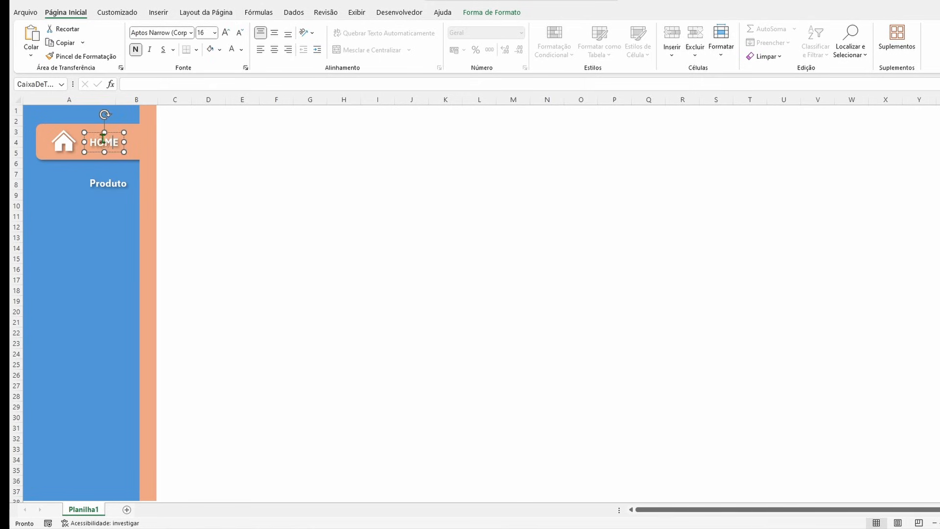
key(Escape)
text(ome)
click(189, 181)
Duplicate the Produto label into a left-aligned label reading "Compras", spaced below it around rows 11 and 12.
click(123, 186)
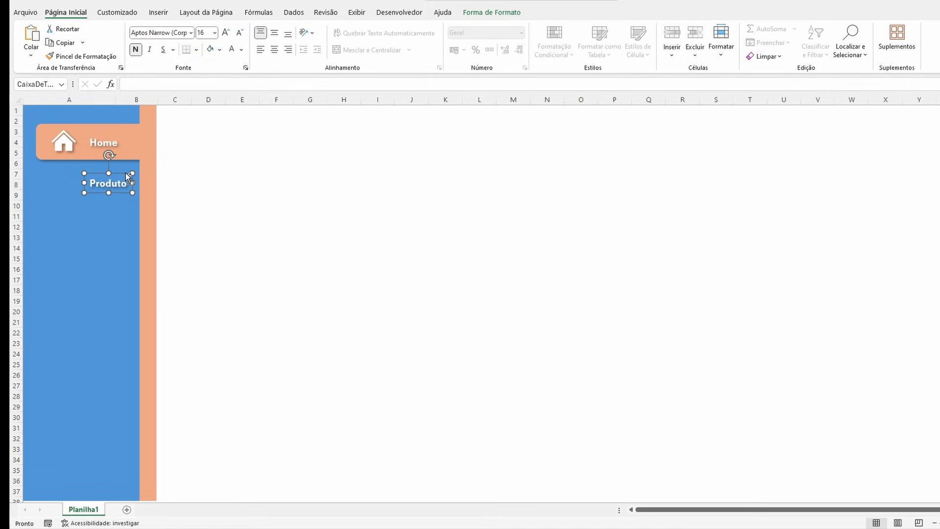
key(ctrl+d)
key(Left)
key(Left)
key(Left)
key(Left)
key(Left)
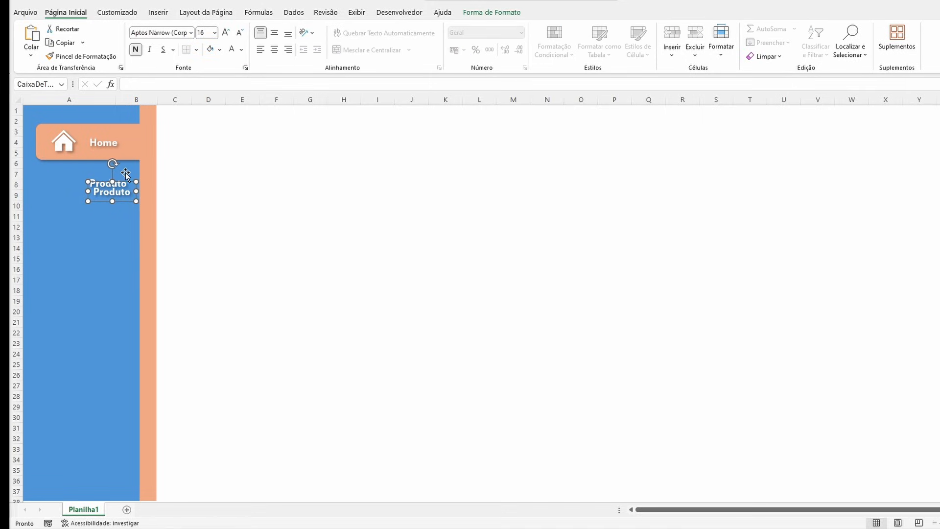
key(Right)
key(Down)
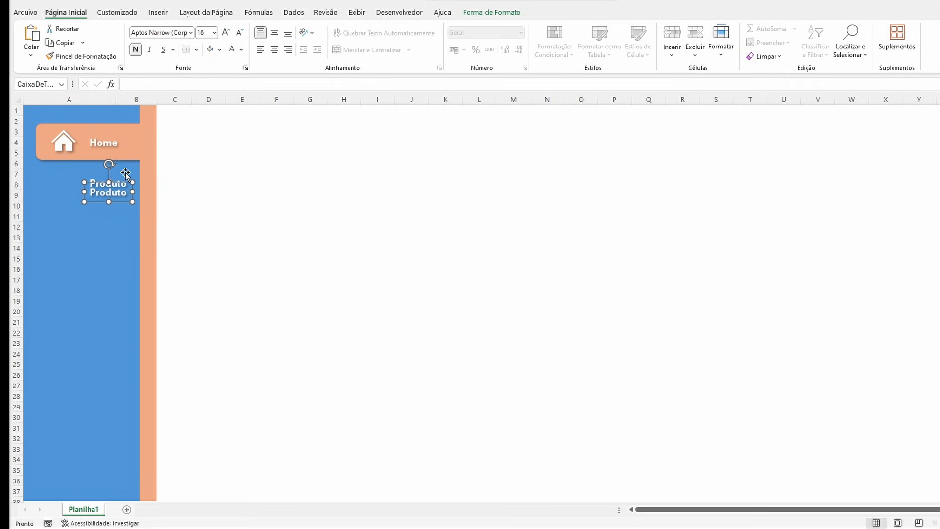
key(Down)
key(Down)
key(Down)
key(Down)
key(Down)
key(Down)
key(Down)
key(Down)
key(Down)
key(Down)
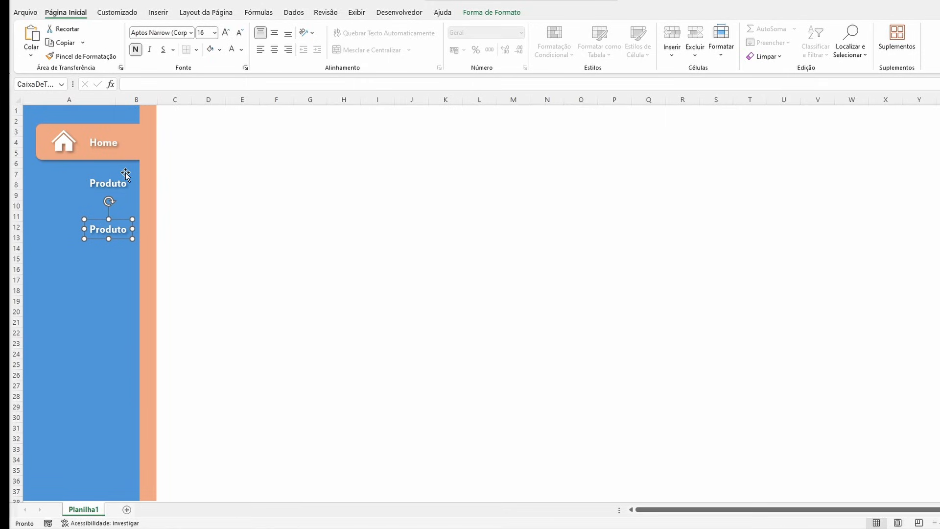
key(Up)
key(Up)
key(Up)
key(Up)
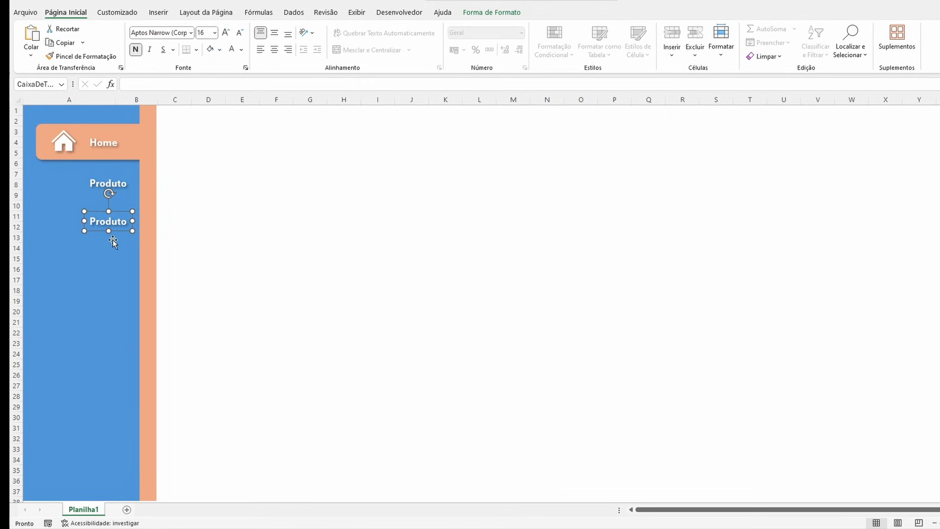
drag(93, 221, 158, 221)
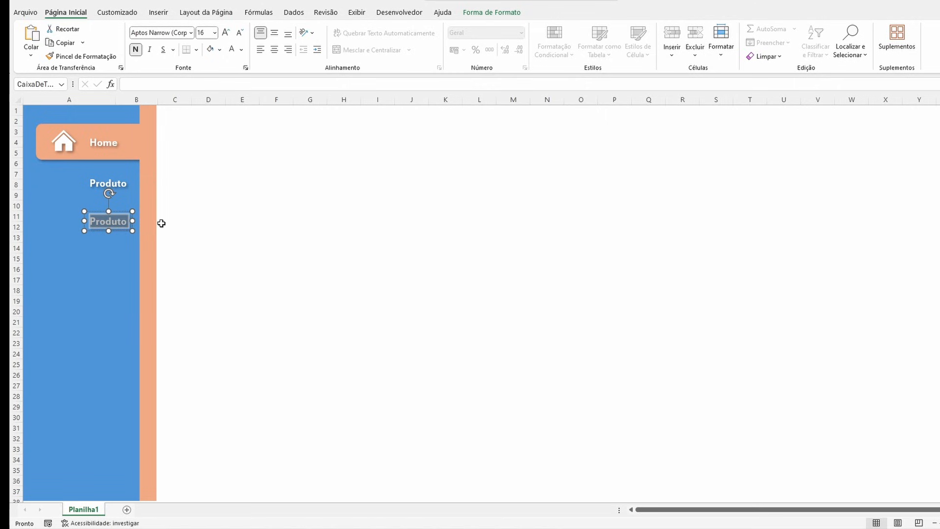
text(Compras)
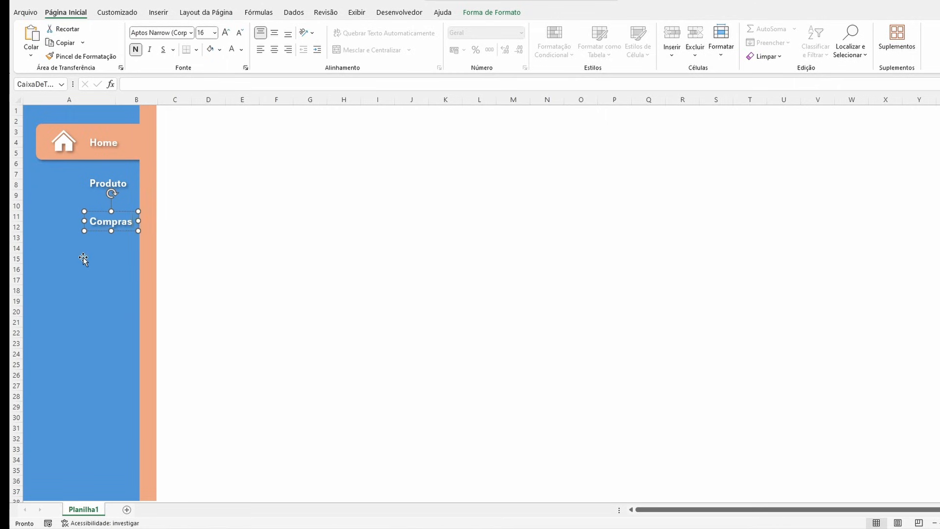
click(97, 249)
Duplicate the Compras label into a left-aligned label reading "Vendas", spaced evenly below it around row 15.
click(111, 223)
key(ctrl+d)
key(Left)
key(Left)
key(Left)
key(Left)
key(Left)
key(Left)
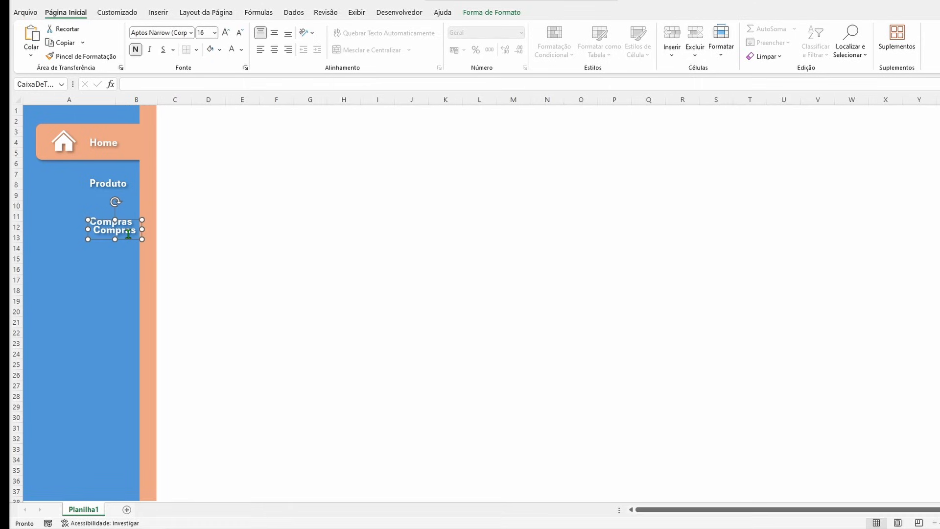
key(Down)
key(Down)
key(Down)
key(Down)
key(Down)
key(Down)
key(Down)
key(Down)
key(Down)
key(Down)
key(Down)
key(Down)
key(Down)
key(Down)
key(Down)
key(Down)
key(Down)
key(Down)
key(Down)
key(Down)
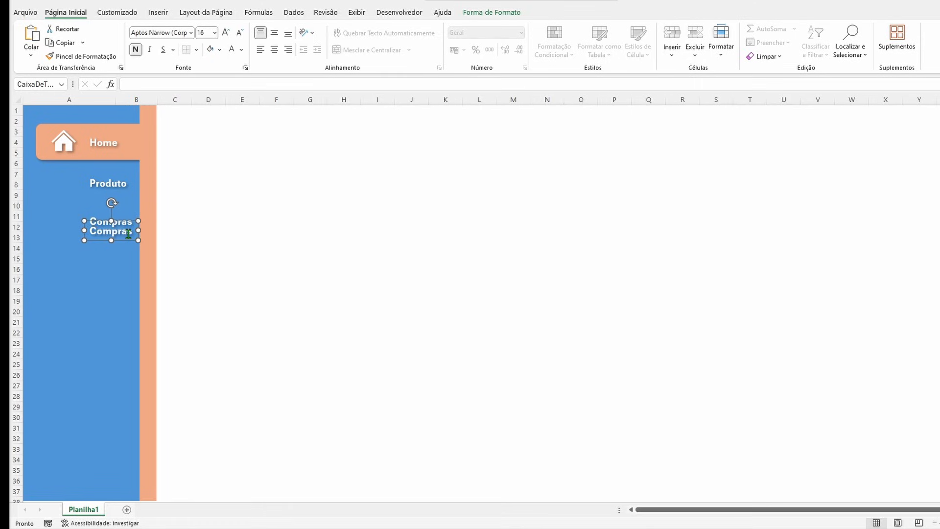
key(Up)
key(Up)
key(Up)
key(Up)
key(Up)
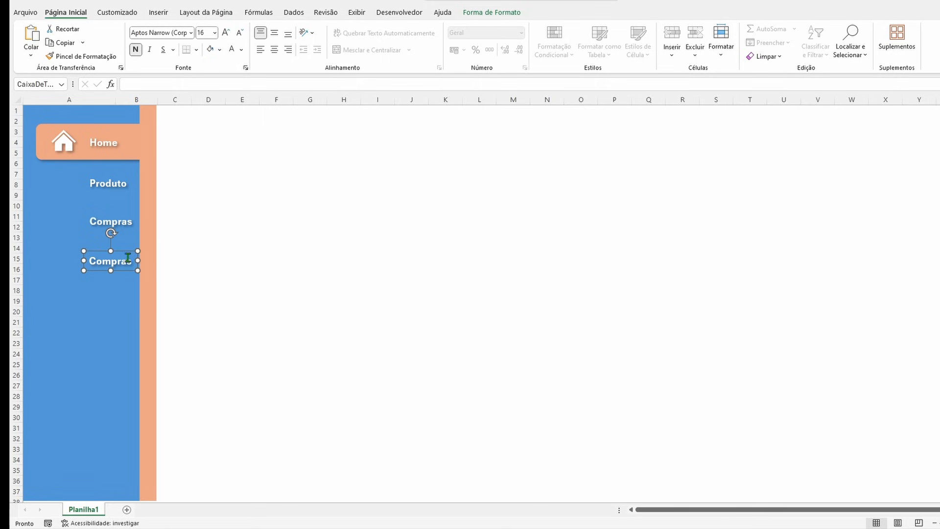
drag(133, 260, 68, 254)
text(Vendas)
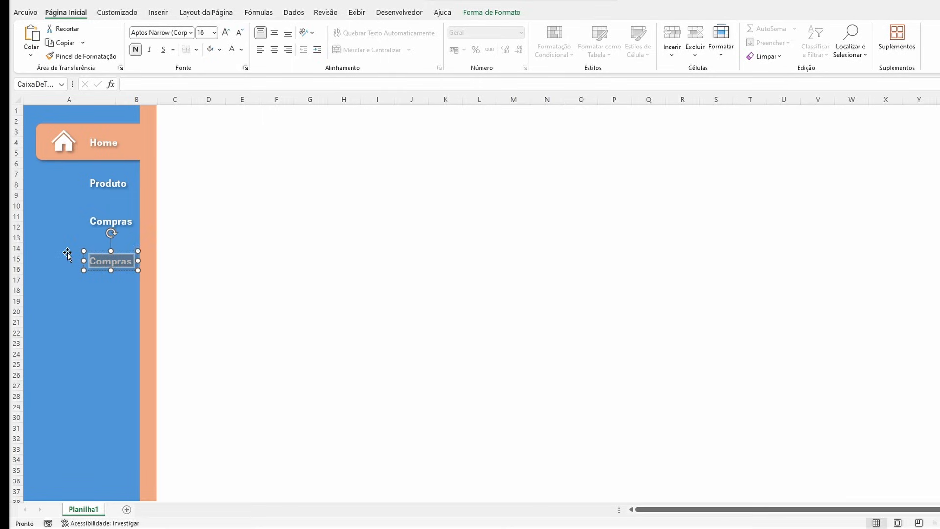
Duplicate the Vendas label into a left-aligned label reading "Caixa", spaced evenly below it around rows 18 and 19.
click(117, 271)
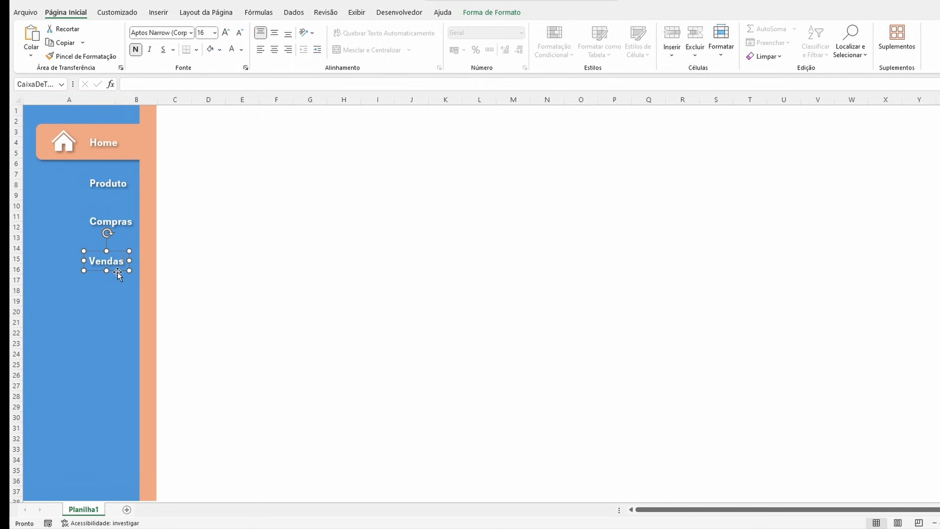
key(ctrl+d)
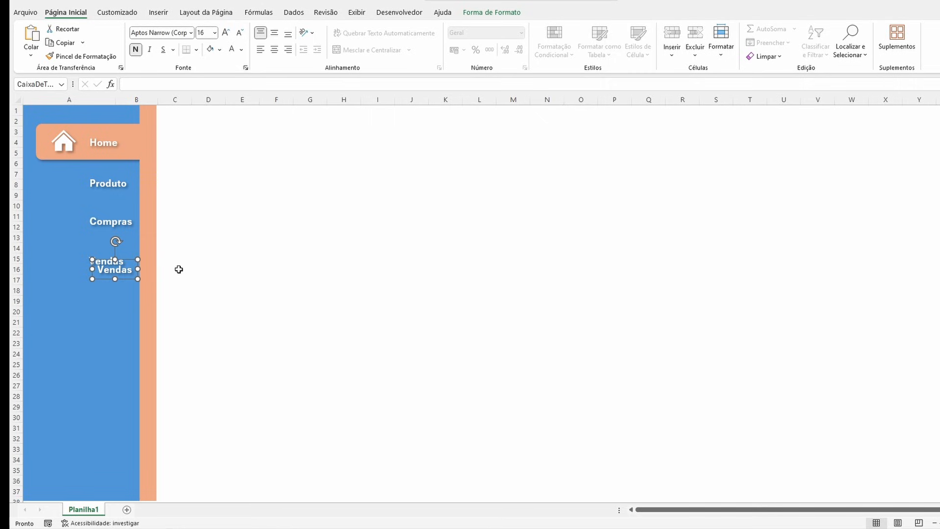
key(Left)
key(Left)
key(Left)
key(Left)
key(Left)
key(Left)
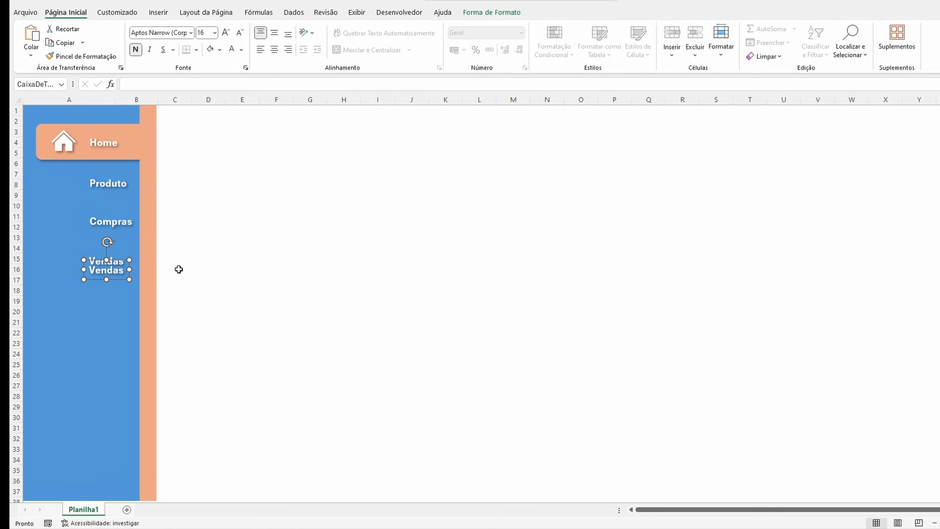
key(Down)
key(Down)
key(Down)
key(Down)
key(Down)
key(Down)
key(Down)
key(Down)
key(Down)
key(Down)
key(Down)
key(Down)
key(Down)
key(Down)
key(Down)
key(Down)
key(Down)
key(Down)
key(Down)
key(Down)
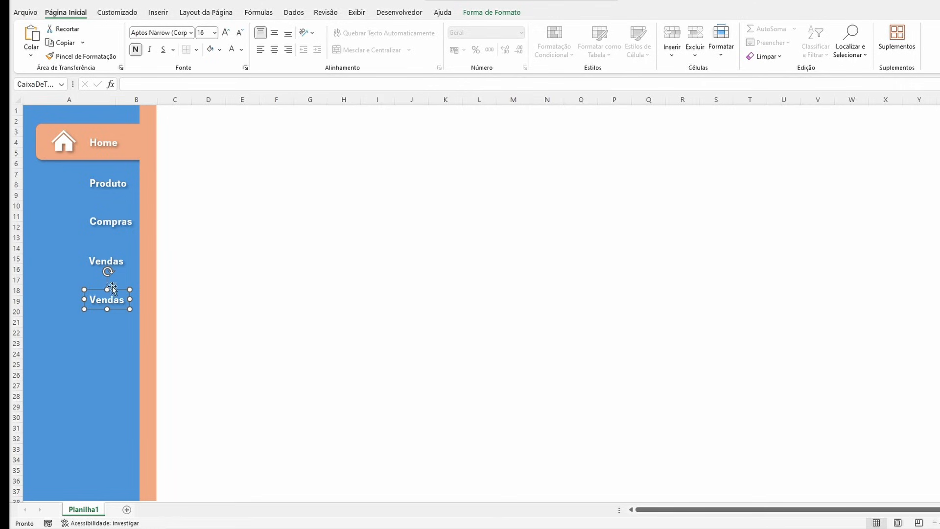
double_click(92, 299)
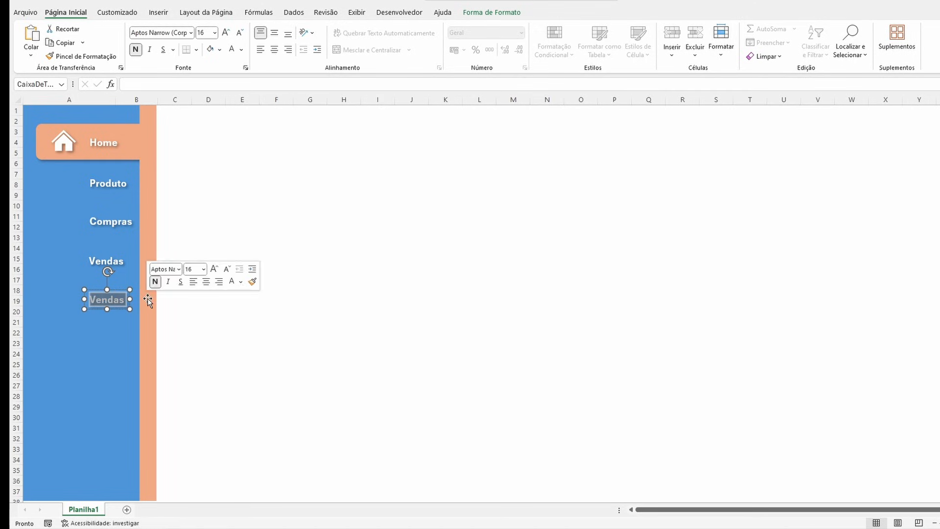
text(Caixa)
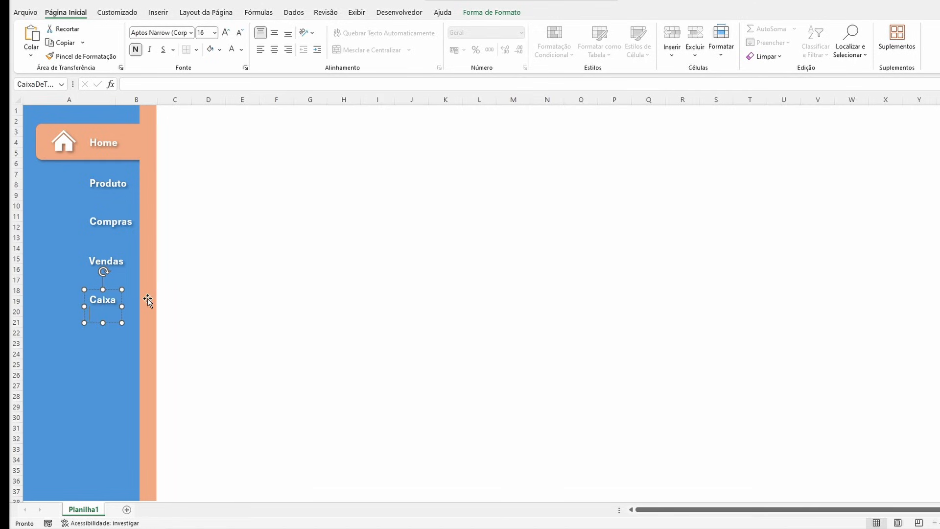
Duplicate the Caixa label into a label reading "Infos", placed below it around rows 22 and 23.
click(113, 311)
key(ctrl+d)
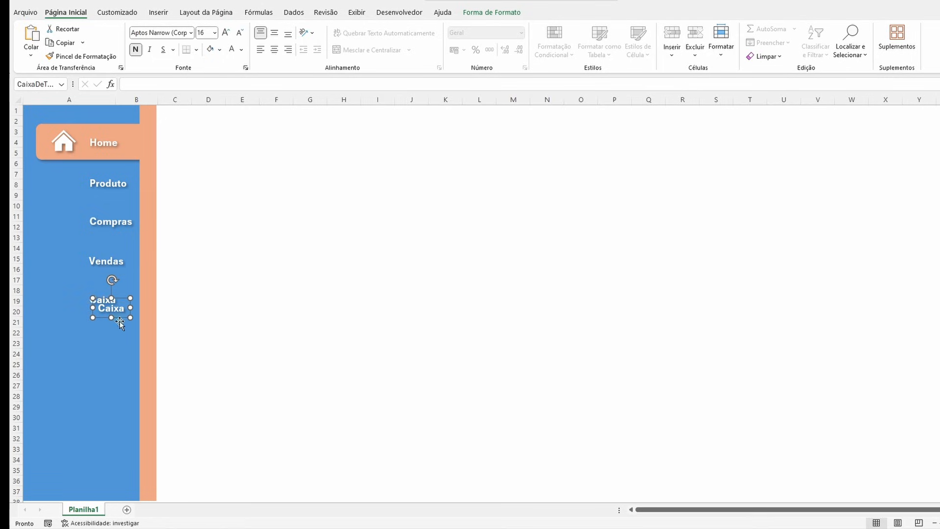
drag(120, 322, 111, 347)
key(ctrl+z)
click(118, 310)
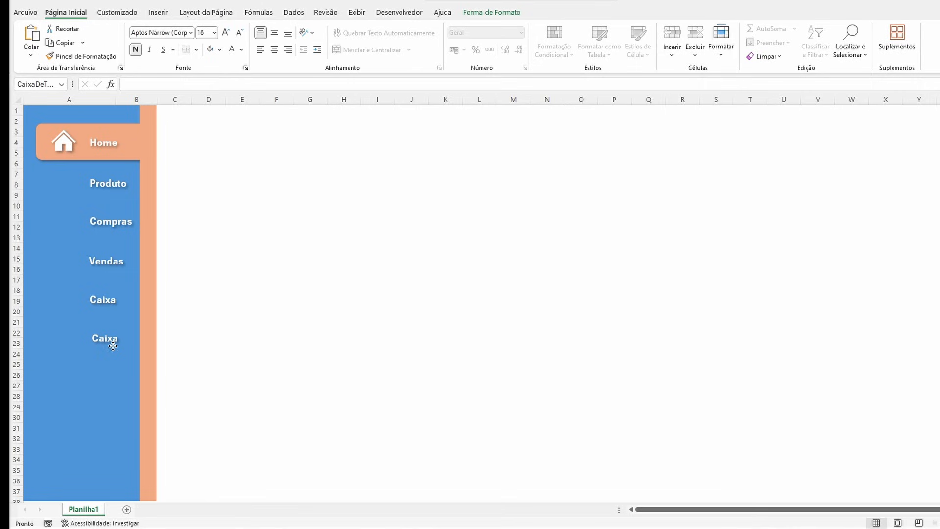
double_click(112, 340)
click(118, 340)
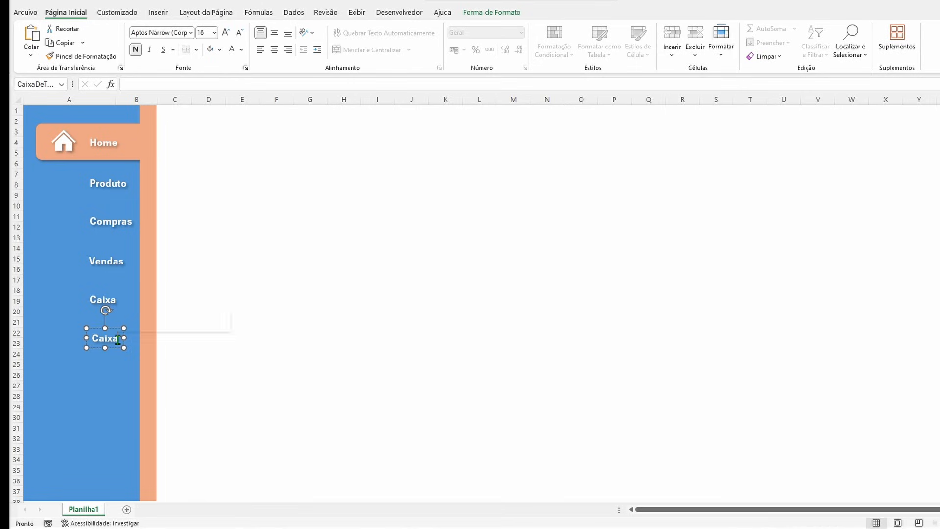
double_click(118, 339)
text(Info)
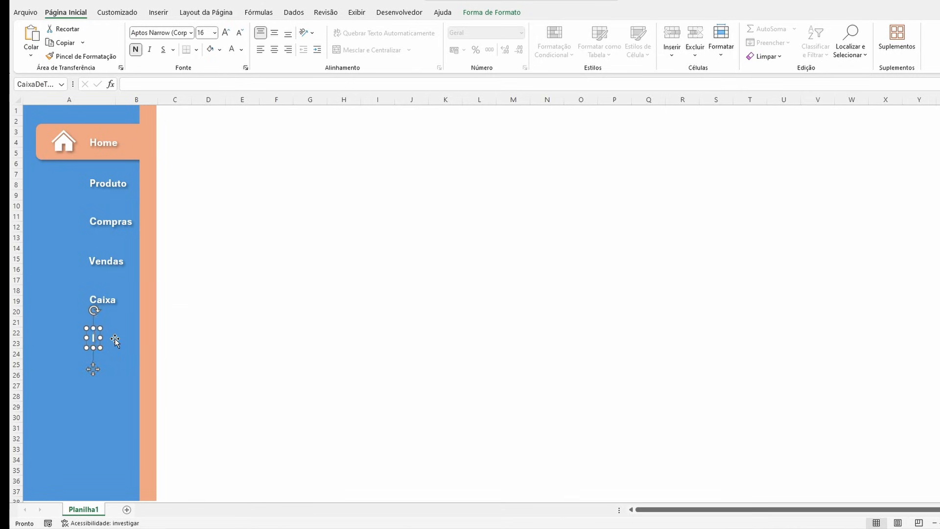
text(s)
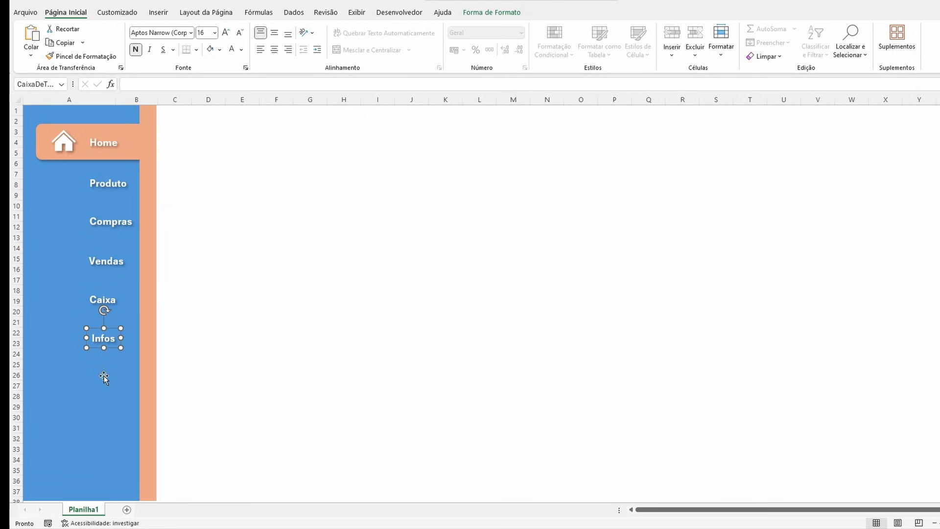
click(97, 395)
Select all six menu labels together, from Infos up to Home.
click(109, 340)
shift+click(103, 299)
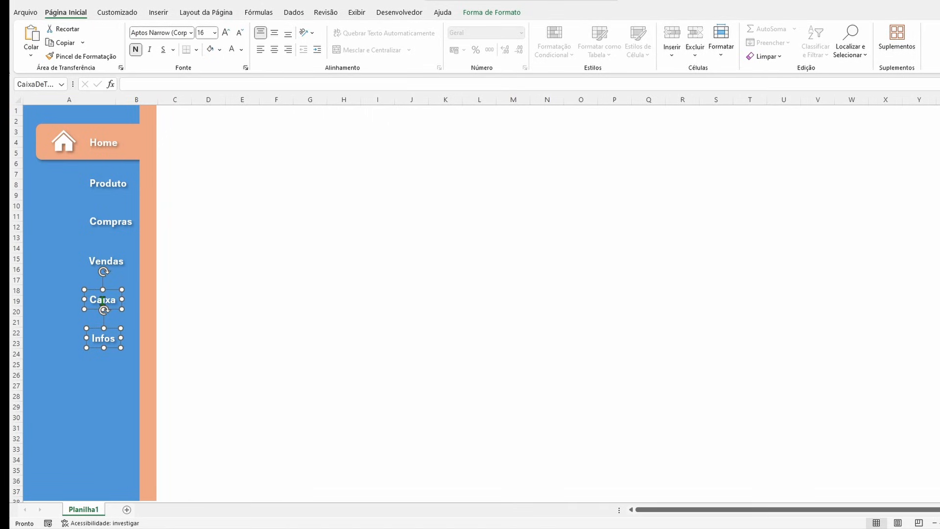
shift+click(106, 262)
shift+click(111, 225)
shift+click(114, 185)
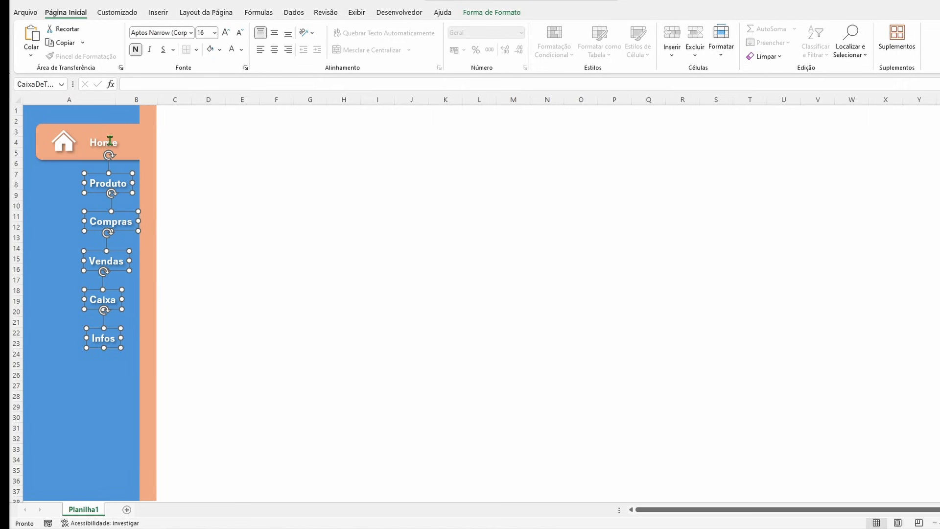
shift+click(109, 142)
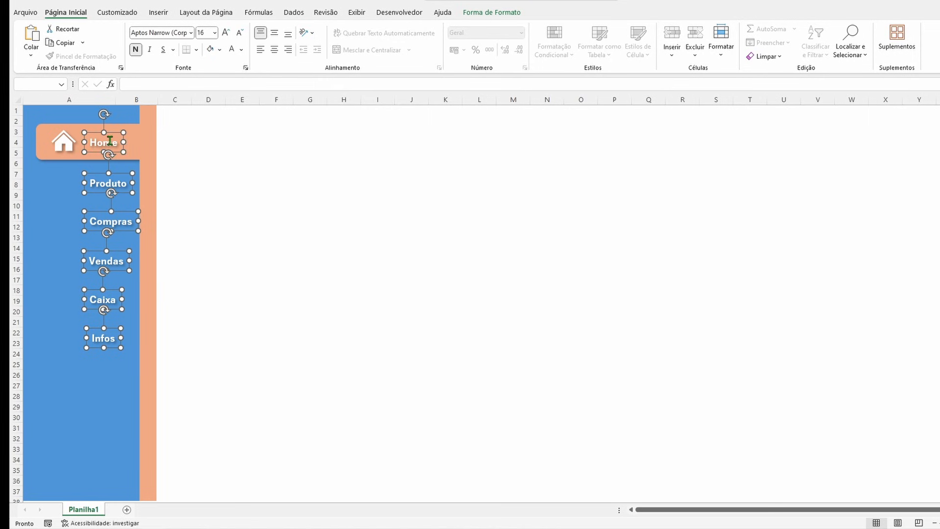
Try to align the six selected labels by their horizontal centers.
click(494, 14)
click(815, 44)
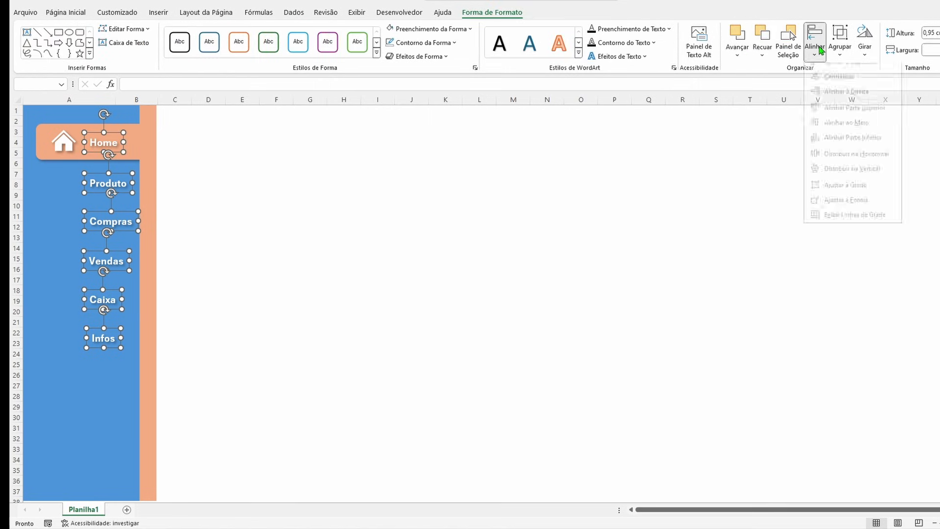
click(828, 86)
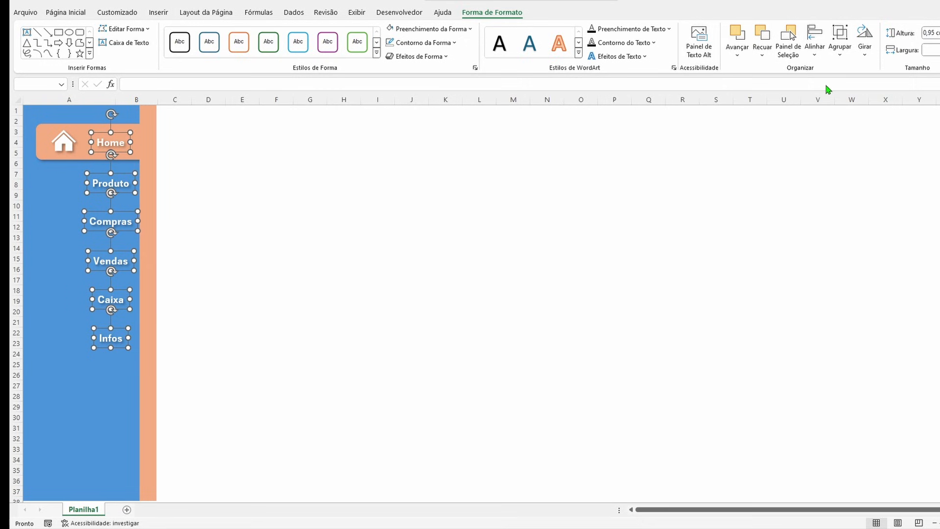
key(ctrl+z)
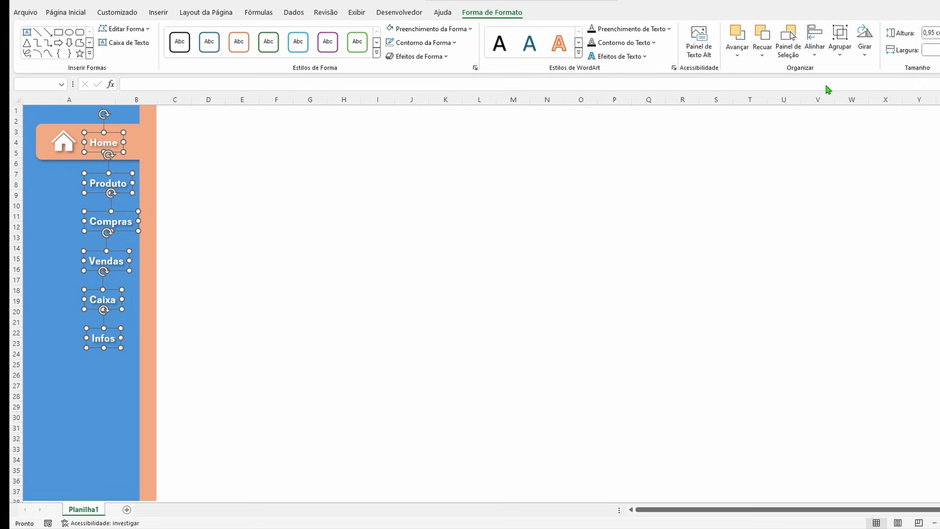
Distribute the six selected labels evenly in the vertical direction and align them to the left.
click(815, 47)
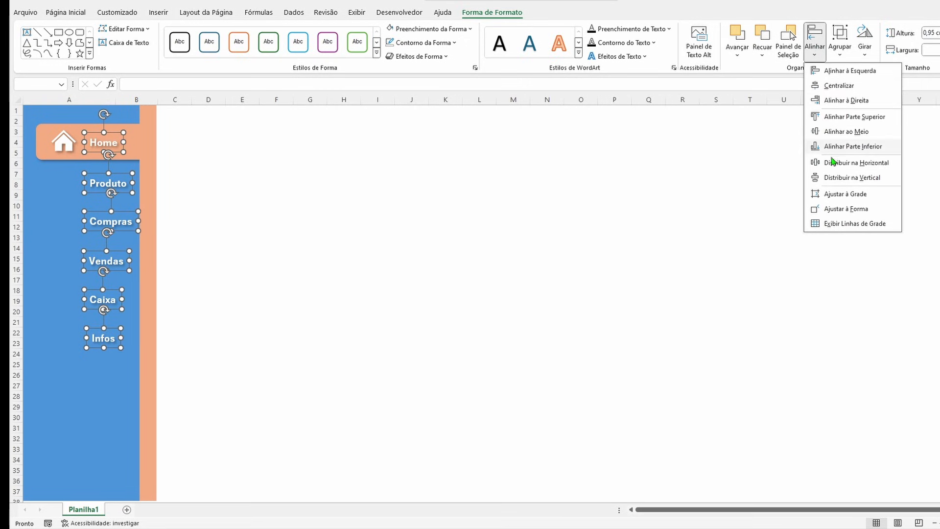
click(831, 178)
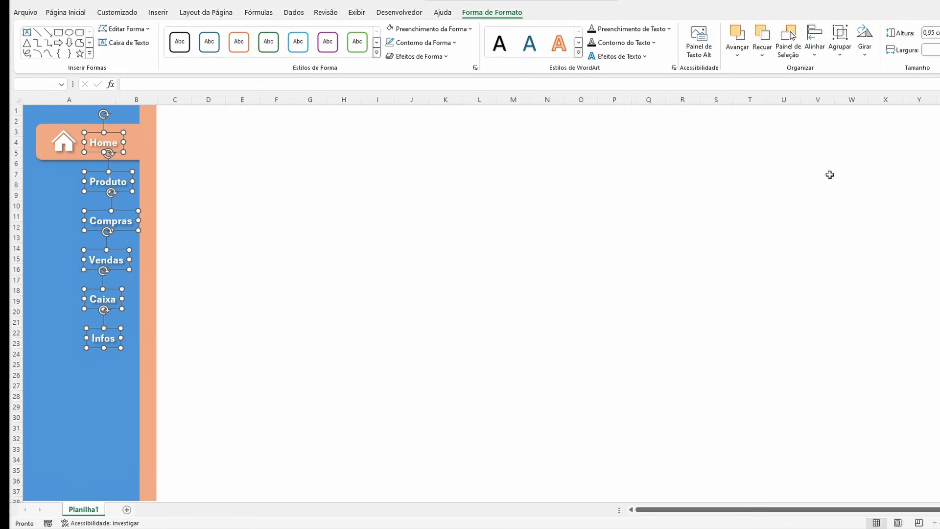
click(814, 39)
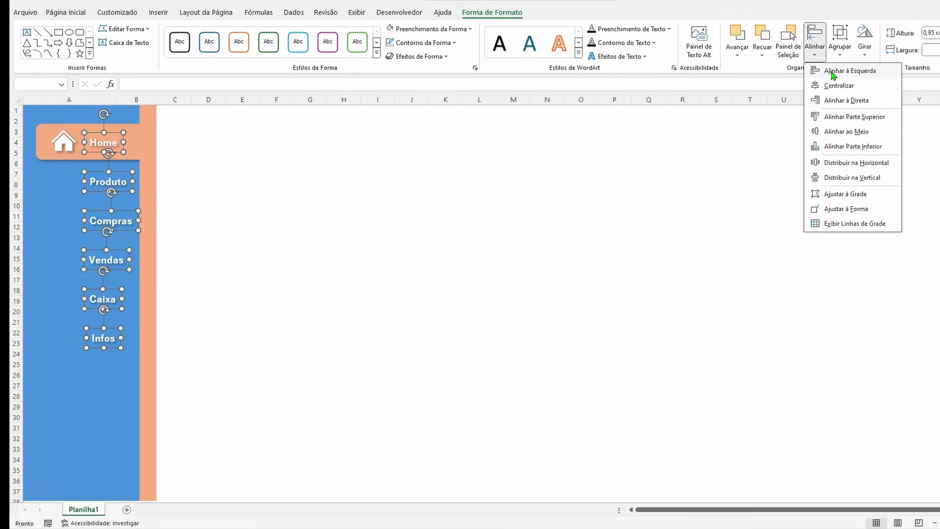
click(833, 71)
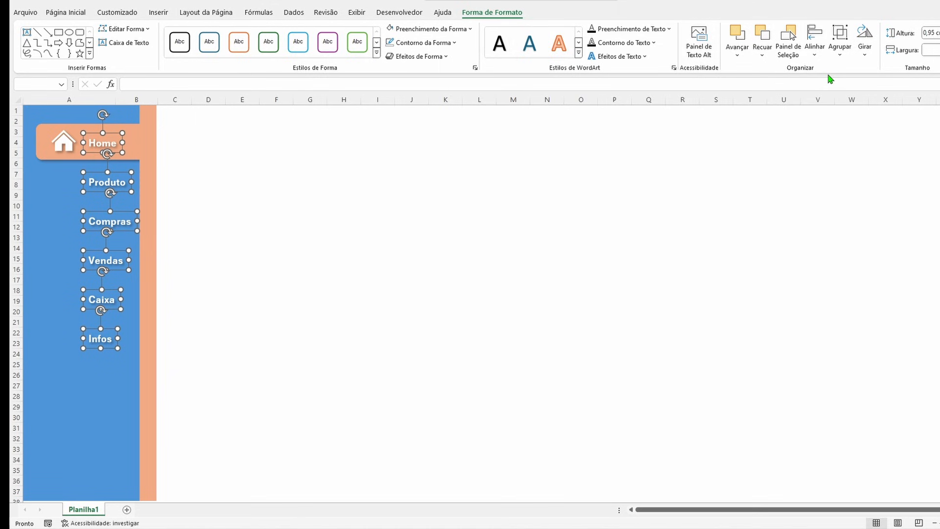
click(430, 188)
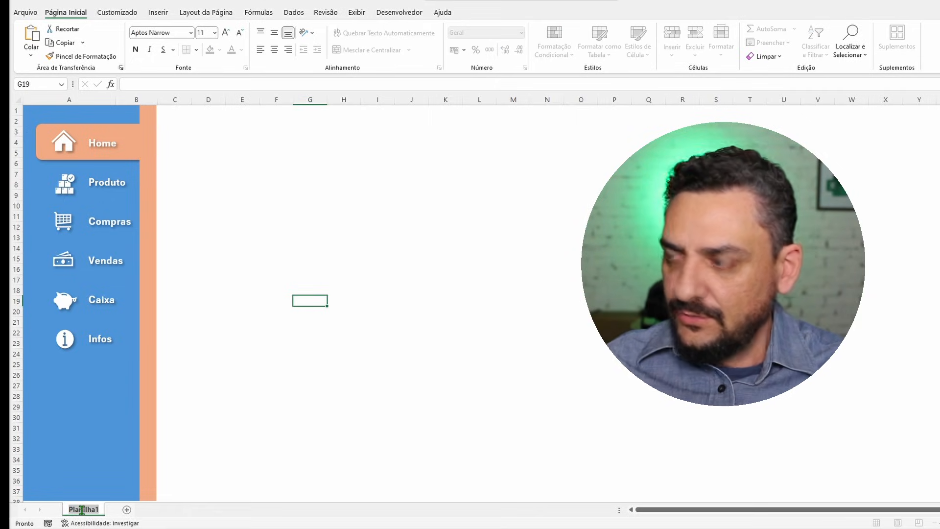
Rename the worksheet as "Home" and duplicate it into a second sheet named "Produto".
text(Home)
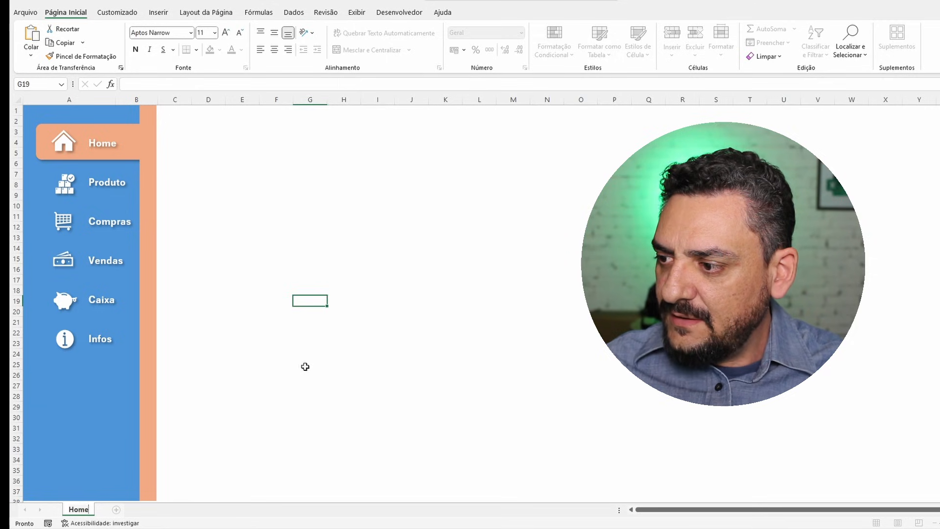
click(305, 367)
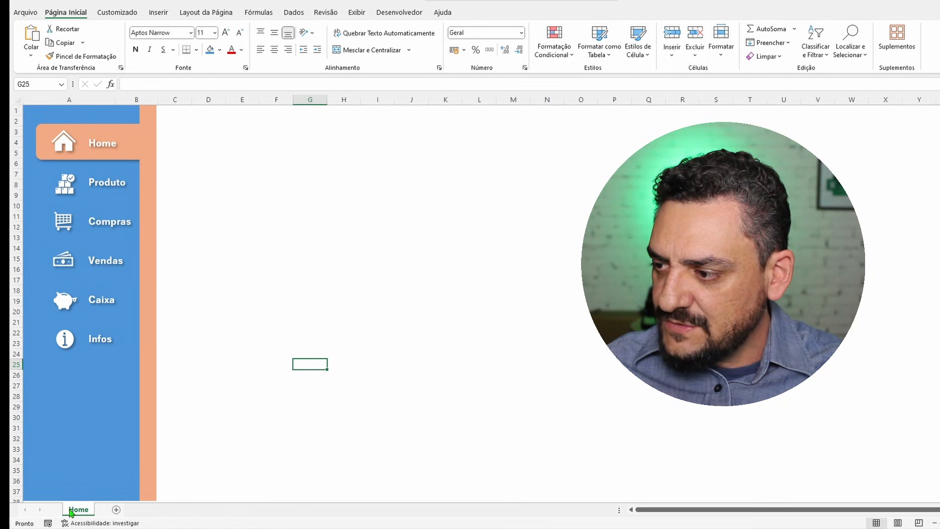
drag(71, 512, 101, 511)
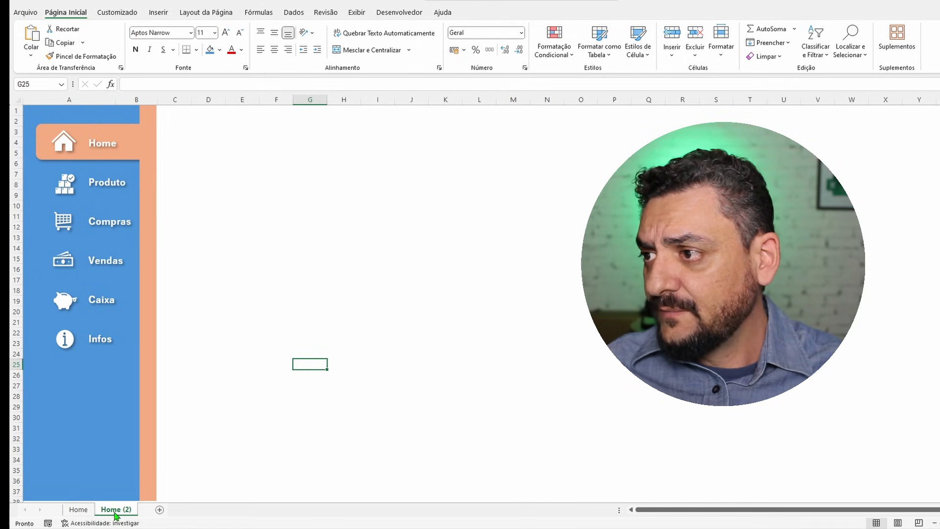
double_click(115, 509)
text(Produto)
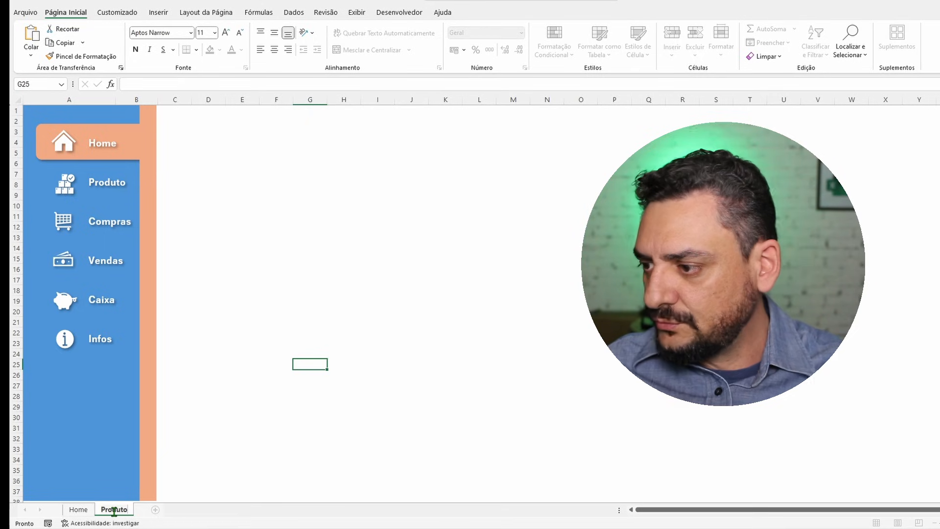
click(166, 485)
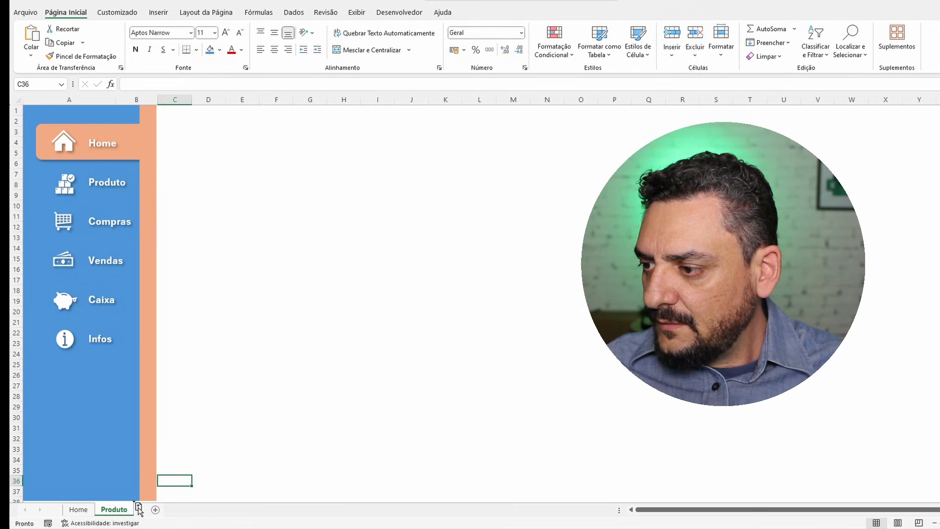
Duplicate the Produto sheet after itself and name the copy "Compras".
drag(142, 510, 144, 510)
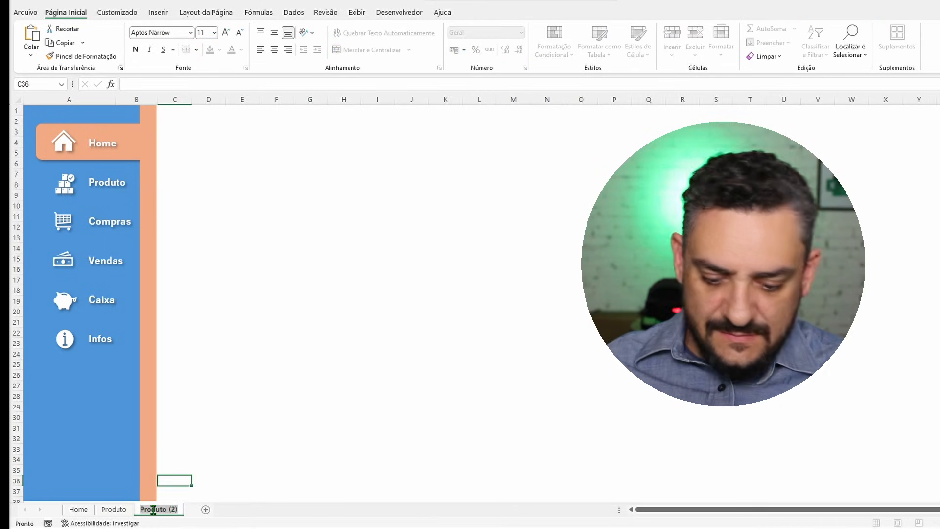
double_click(154, 510)
text(Compras)
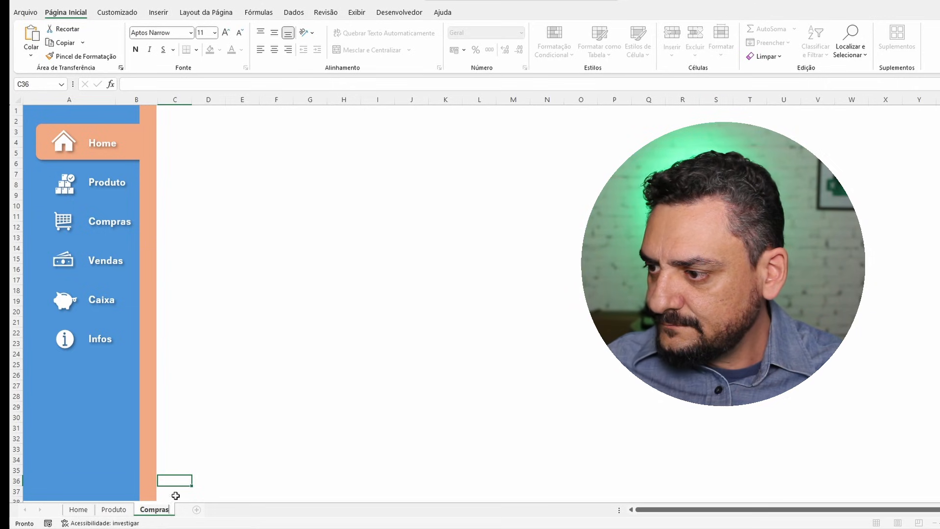
click(184, 472)
Duplicate the Compras sheet after itself and name the copy "Vendas".
drag(183, 512, 183, 512)
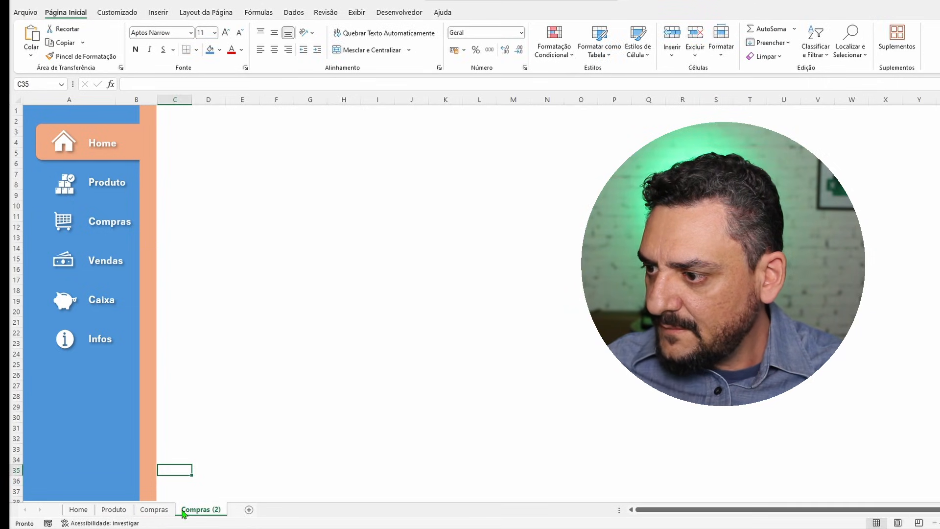
double_click(184, 511)
text(Vendas)
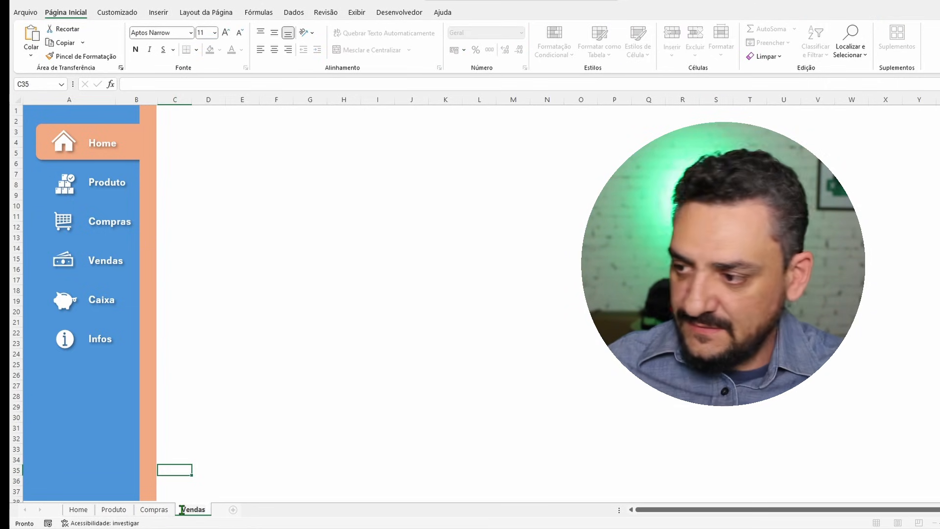
click(217, 460)
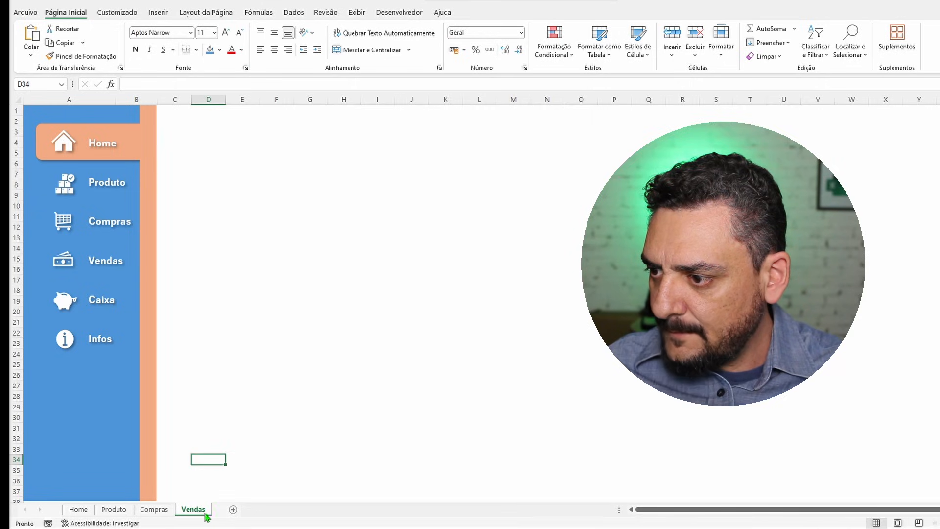
Duplicate the Vendas sheet after itself and name the copy "Caixa".
drag(221, 514, 221, 514)
double_click(225, 510)
text(Caixa)
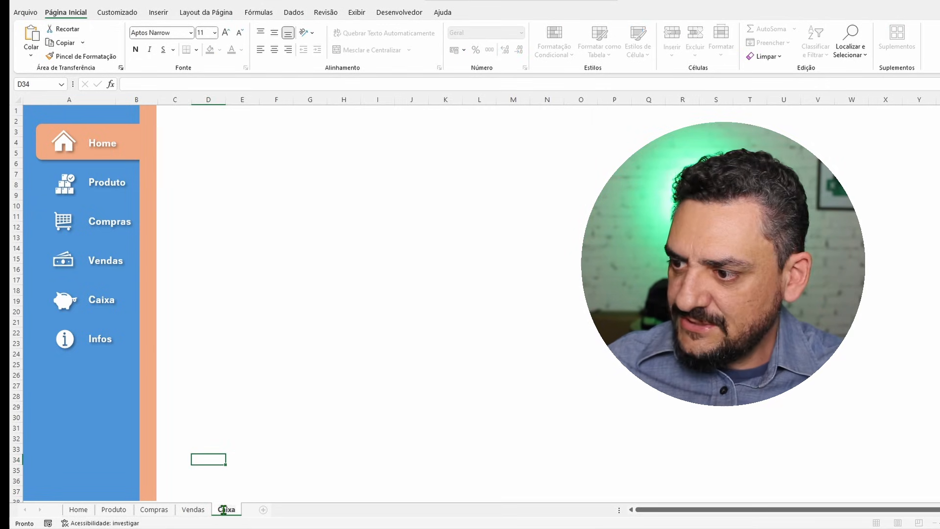
click(263, 471)
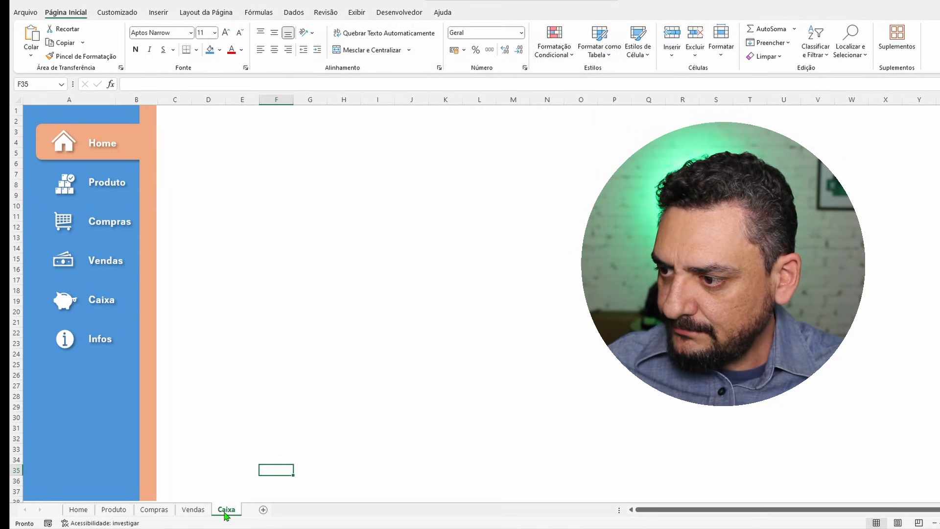
Duplicate the Caixa sheet after itself and name the copy "Infos".
double_click(247, 513)
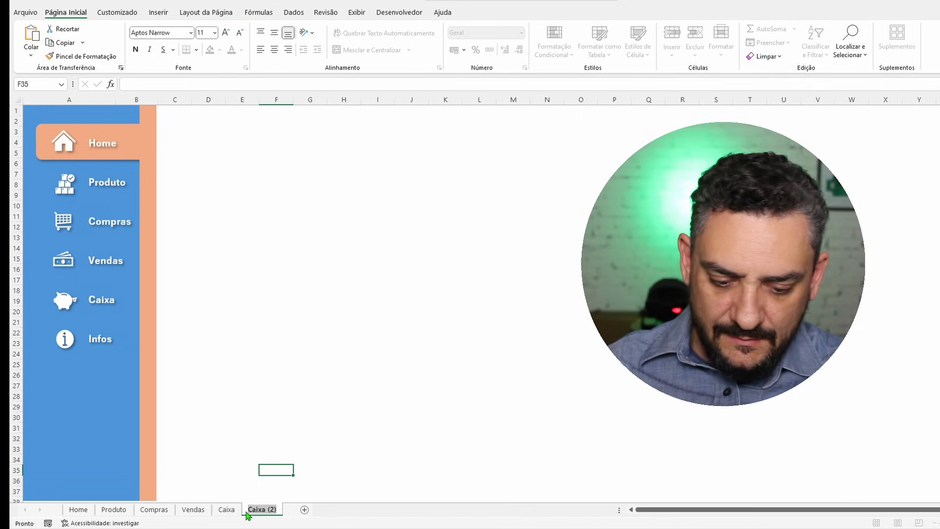
text(Infos)
click(249, 417)
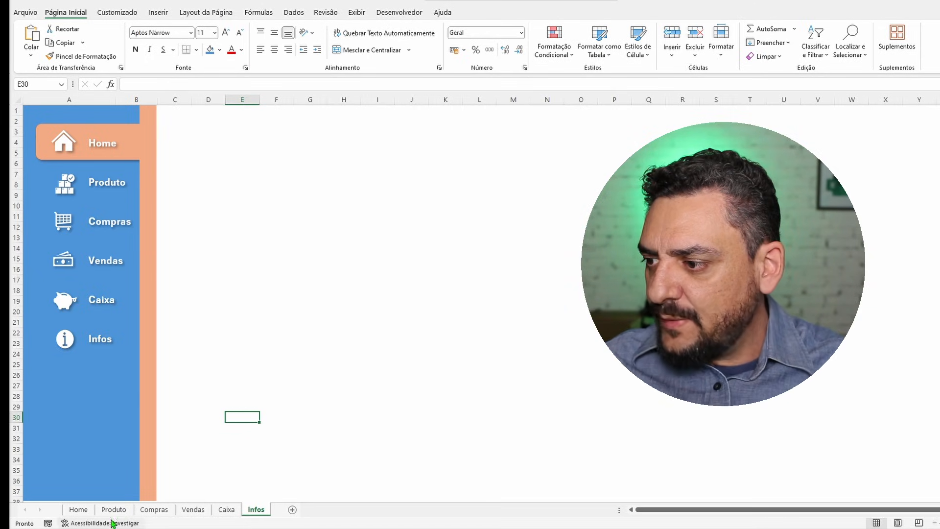
On the Produto sheet, move the orange highlight rectangle down from Home so it sits centred behind the Produto menu item.
click(88, 510)
click(112, 509)
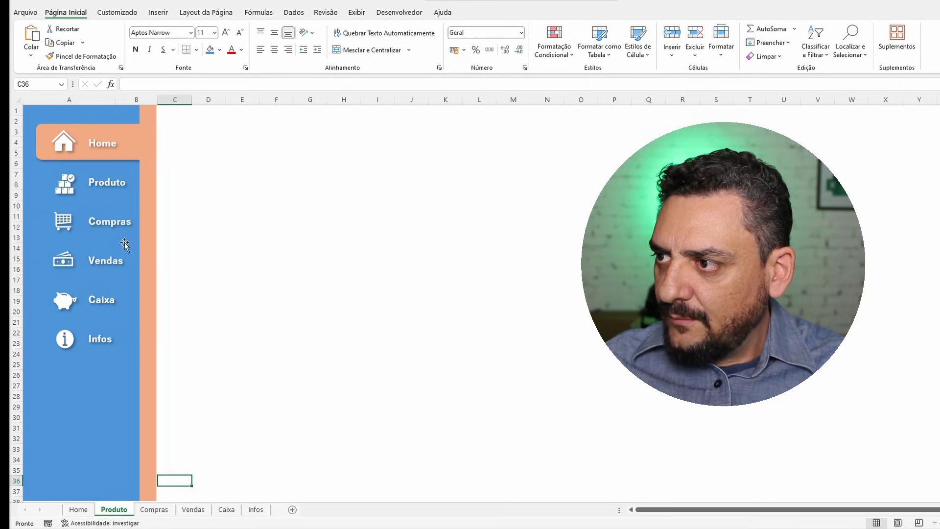
click(118, 155)
key(Down)
key(Down)
key(Down)
key(Down)
key(Down)
key(Down)
key(Down)
key(Down)
key(Down)
key(Down)
key(Down)
key(Down)
key(Down)
key(Down)
key(Down)
key(Down)
key(Down)
key(Down)
key(Down)
key(Down)
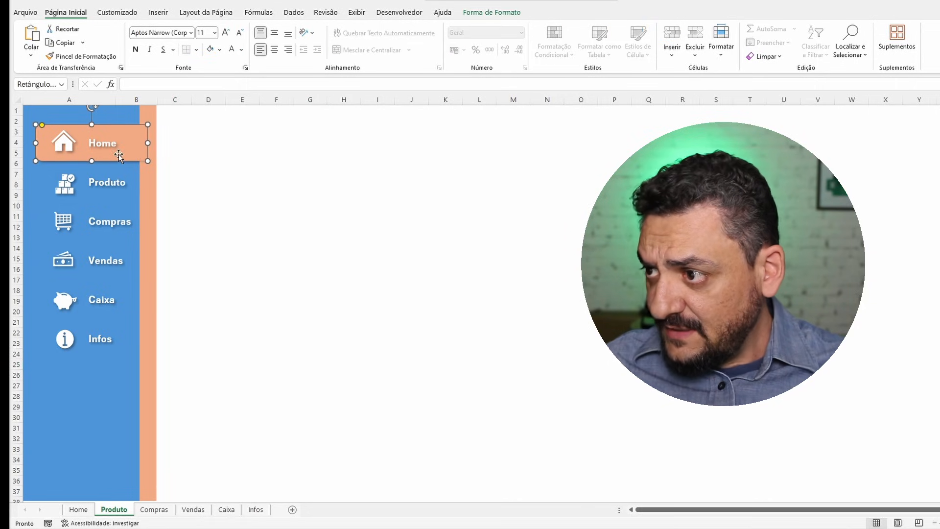
key(Down)
key(Down)
key(Down)
key(Down)
key(Down)
key(Down)
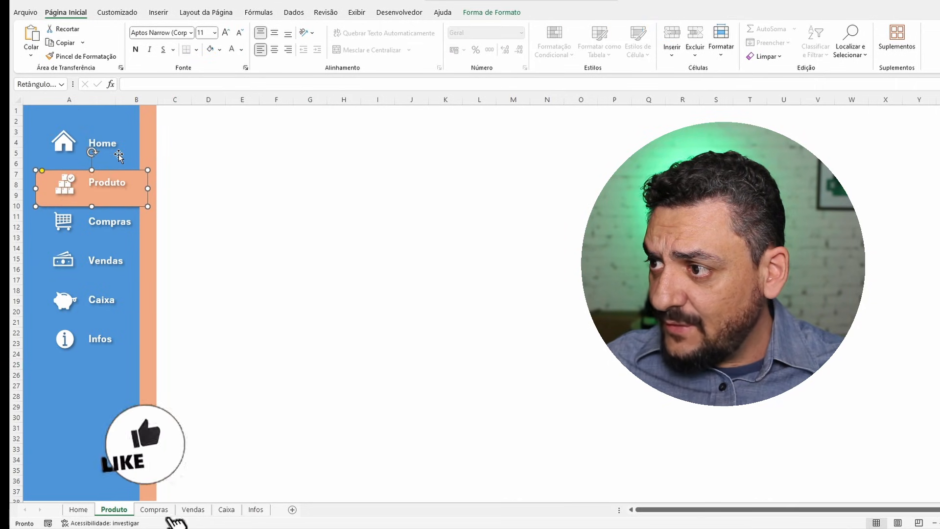
key(Down)
key(Down)
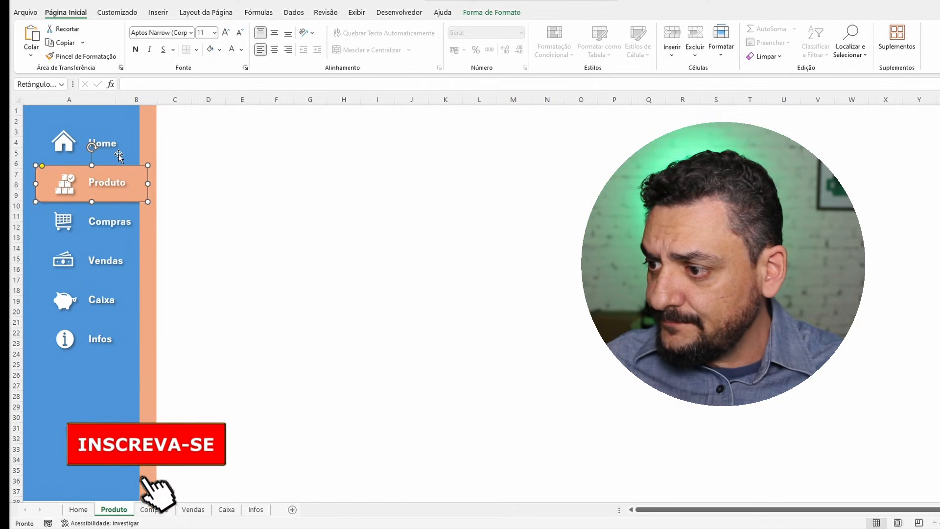
On the Compras sheet, move the orange highlight rectangle down from Home so it sits centred behind the Compras menu item.
click(153, 509)
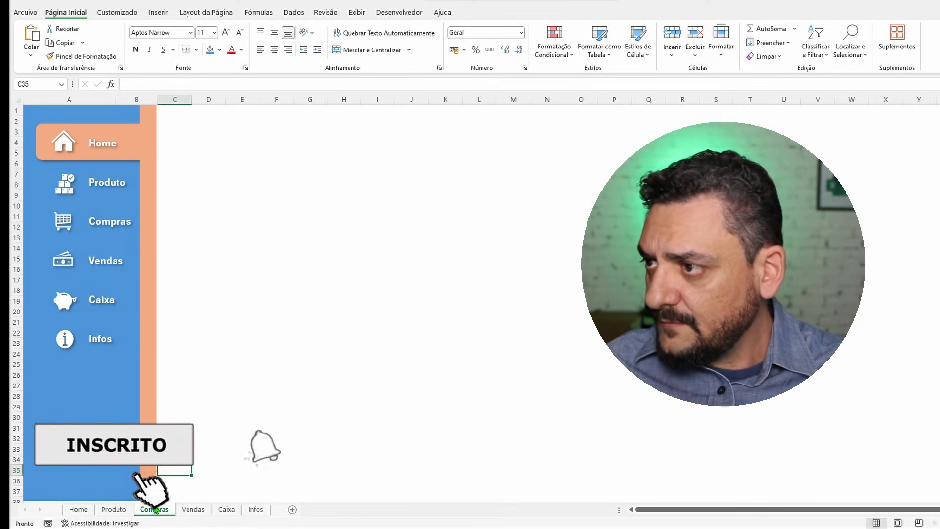
click(127, 159)
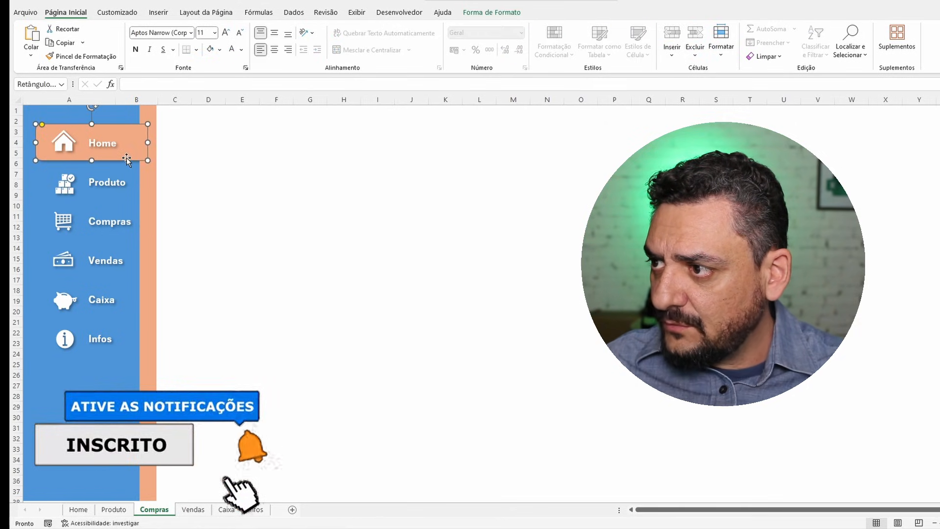
key(Down)
key(Down)
key(Down)
key(Down)
key(Down)
key(Down)
key(Down)
key(Down)
key(Down)
key(Down)
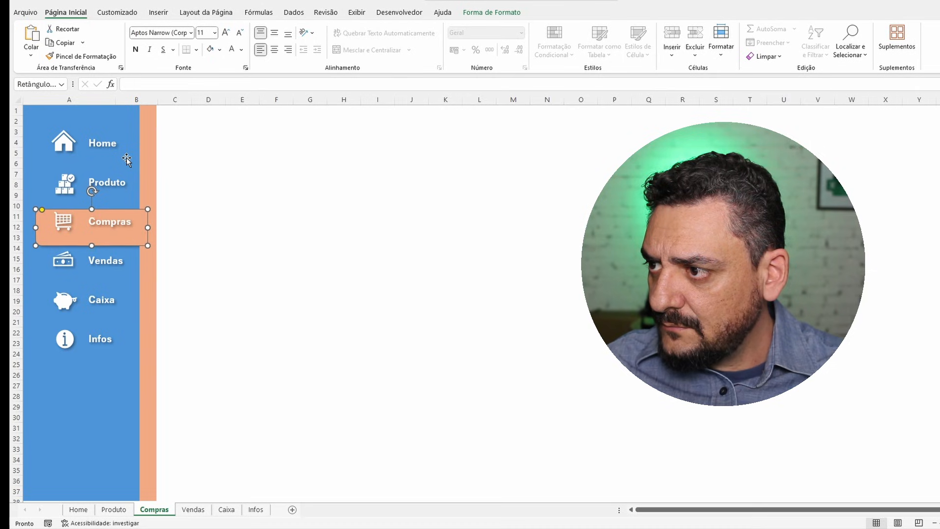
key(Up)
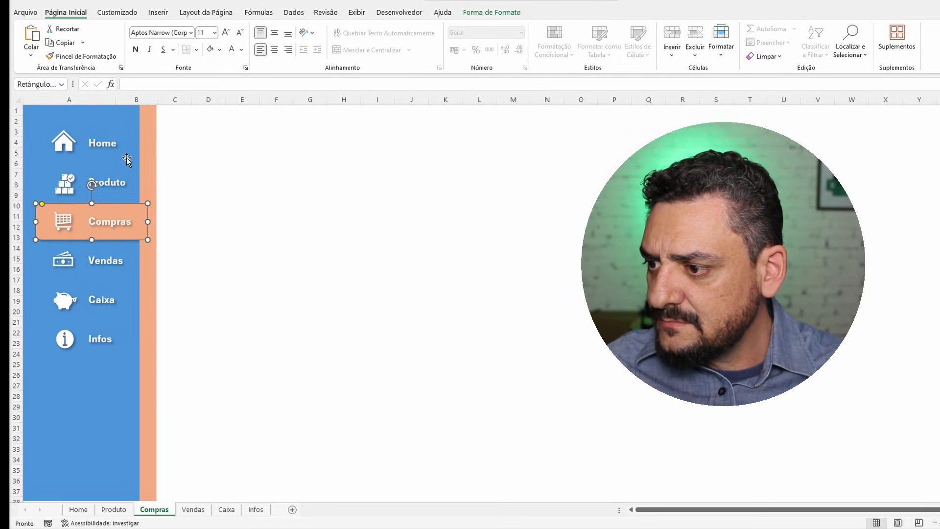
On the Vendas sheet, move the orange highlight rectangle down from Home and fine-tune it to sit centred behind the Vendas menu item.
click(193, 509)
click(124, 158)
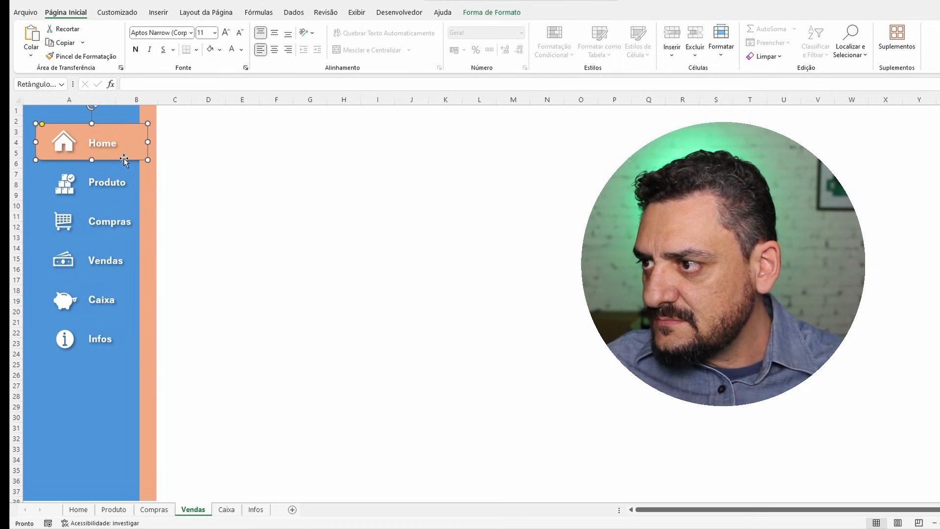
key(Down)
key(Down)
key(Down)
key(Down)
key(Down)
key(Down)
key(Down)
key(Down)
key(Down)
key(Down)
key(Down)
key(Down)
key(Down)
key(Down)
key(Down)
key(Down)
key(Down)
key(Down)
key(Down)
key(Down)
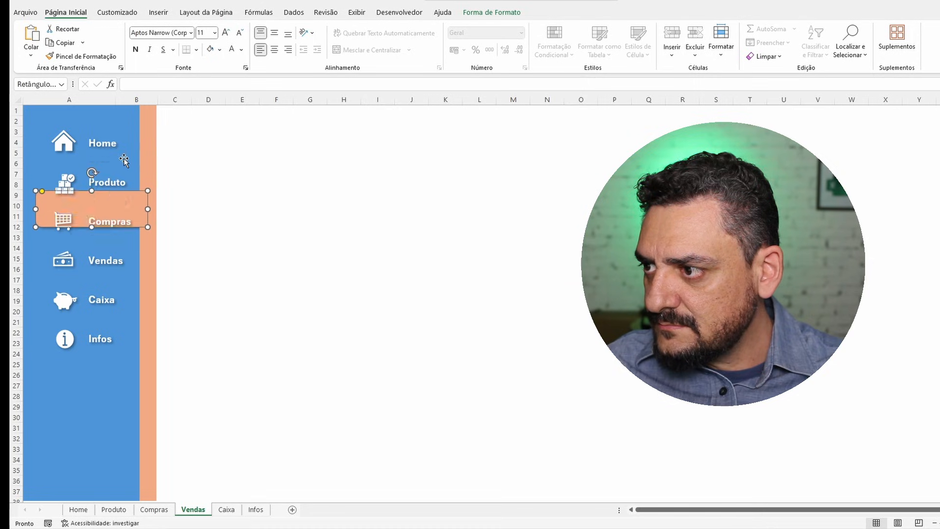
key(Down)
key(Down)
key(Down)
key(Down)
key(Down)
key(Down)
key(Down)
key(Down)
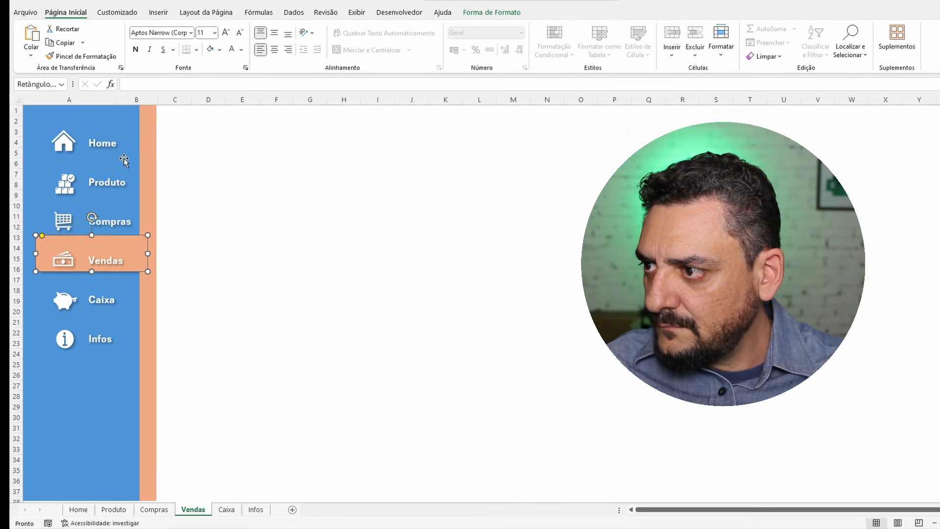
key(ctrl+Up)
key(ctrl+Up)
key(ctrl+Up)
key(ctrl+Up)
key(ctrl+Up)
key(ctrl+Up)
key(ctrl+Up)
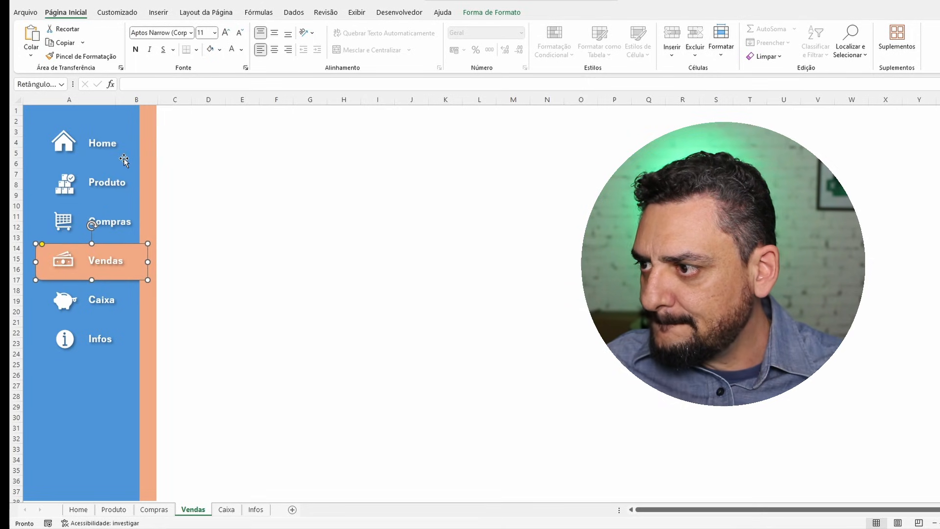
On the Caixa sheet, move the orange highlight rectangle down from Home so it sits centred behind the Caixa menu item.
click(227, 512)
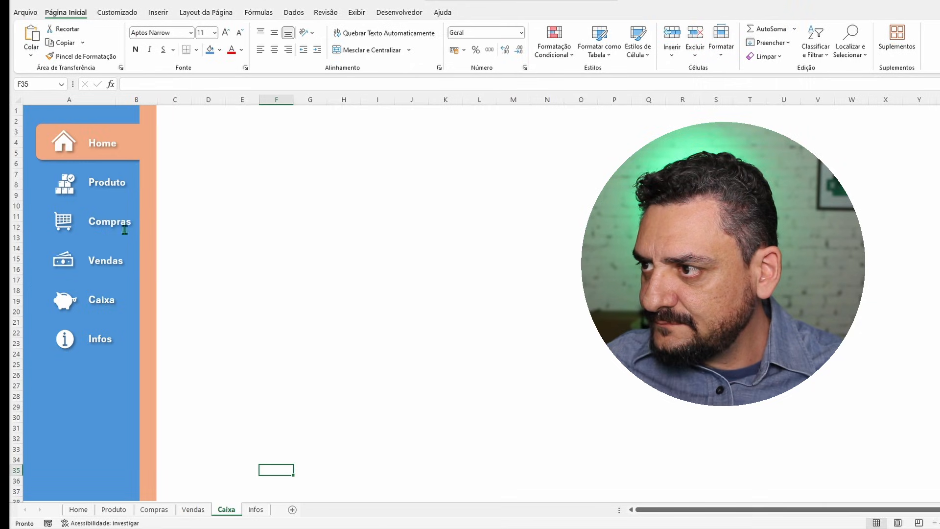
click(122, 152)
click(129, 161)
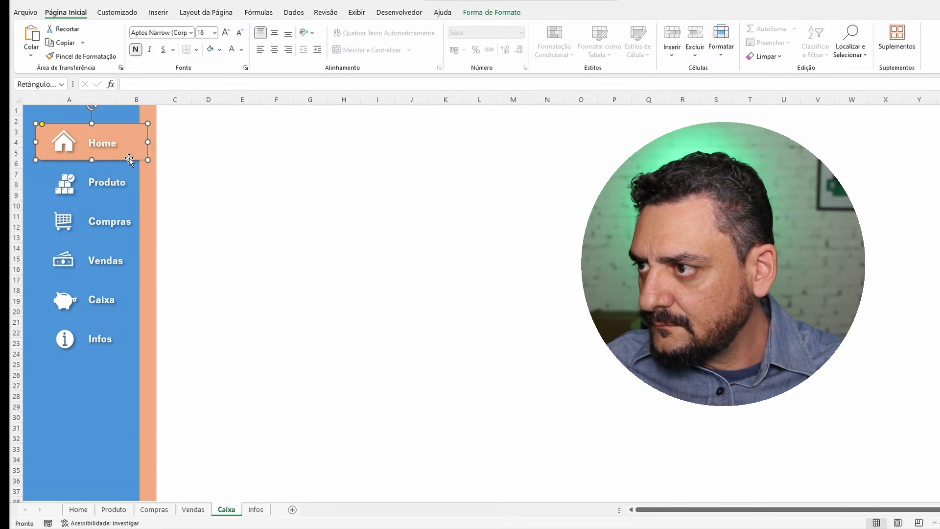
key(Down)
key(Down)
key(Down)
key(Down)
key(Down)
key(Down)
key(Down)
key(Down)
key(Down)
key(Down)
key(Down)
key(Down)
key(Down)
key(Down)
key(Down)
key(Down)
key(Down)
key(Down)
key(Down)
key(Down)
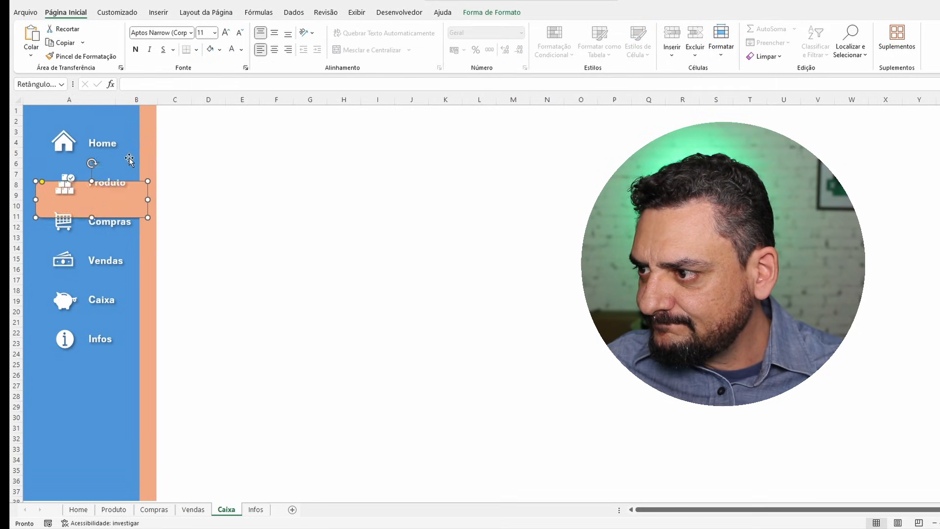
key(Down)
key(Down)
key(Down)
key(Down)
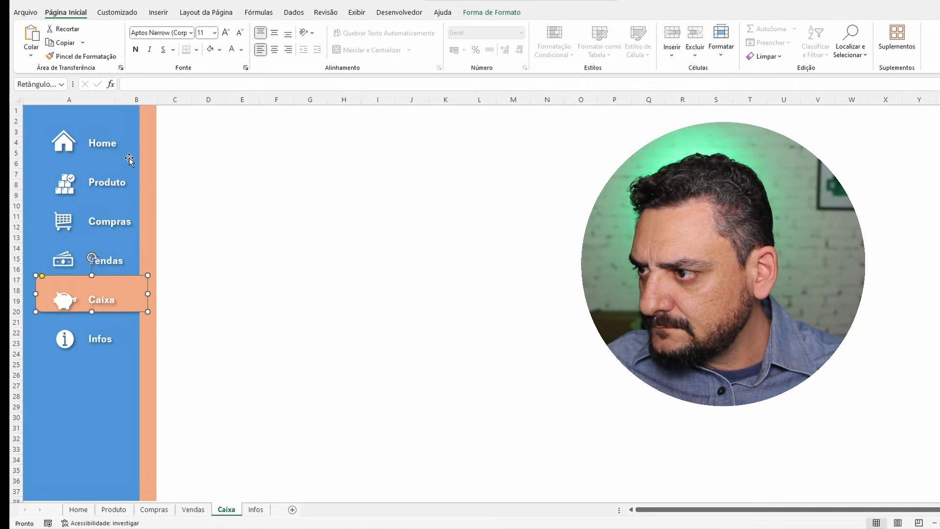
key(Down)
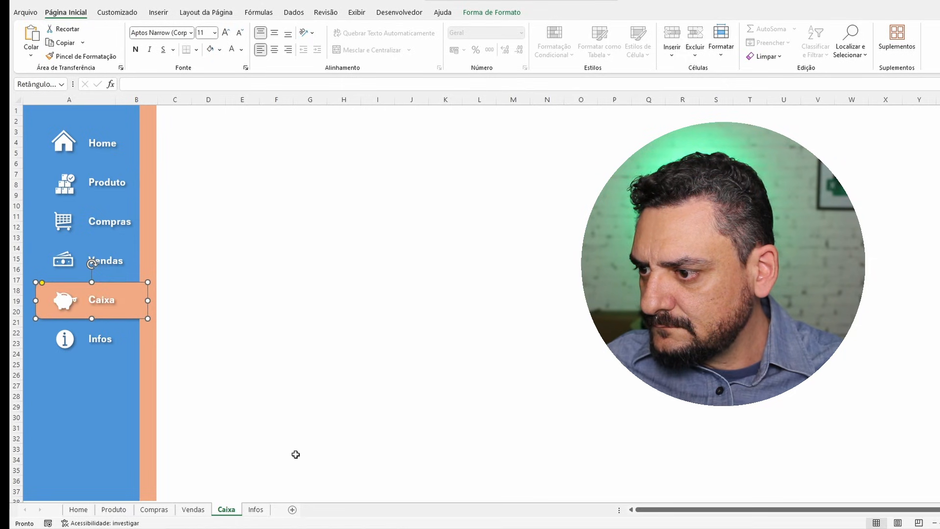
On the Infos sheet, move the orange highlight rectangle down from Home behind the Infos menu item and deselect it.
click(262, 512)
click(126, 156)
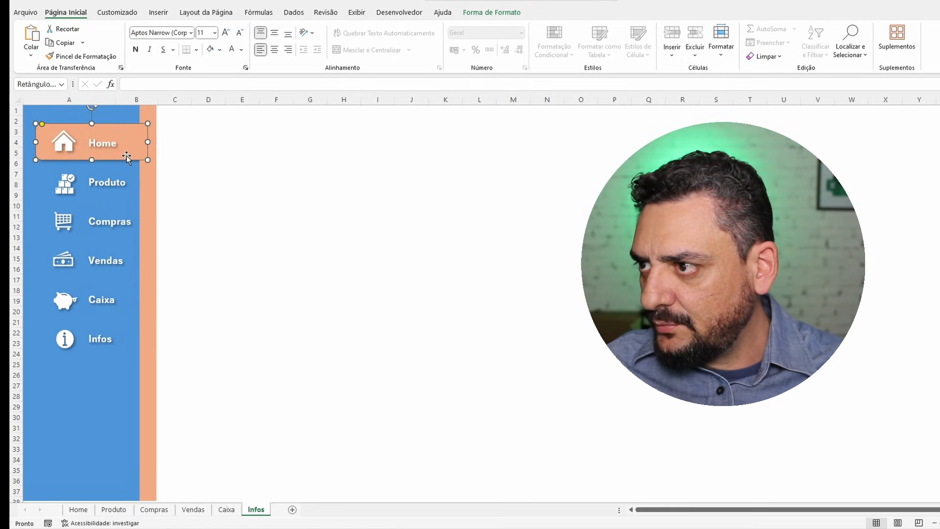
key(Down)
key(Down)
key(Down)
key(Down)
key(Down)
key(Down)
key(Down)
key(Down)
key(Down)
key(Down)
key(Down)
key(Down)
key(Down)
key(Down)
key(Down)
key(Down)
key(Down)
key(Down)
key(Down)
key(Down)
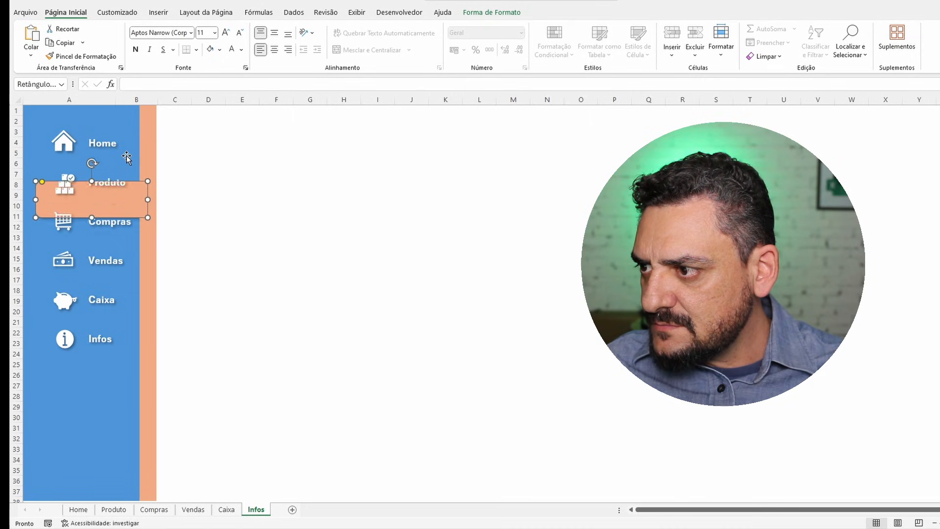
key(Down)
key(Down)
key(Down)
key(Down)
key(Down)
key(Down)
key(Down)
key(Down)
key(Down)
key(Down)
key(Down)
key(Down)
key(Down)
key(Down)
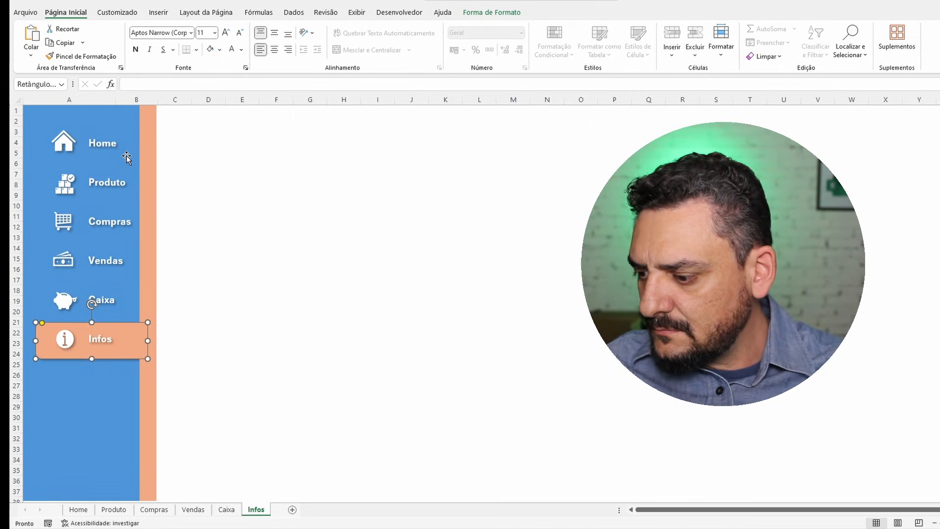
click(211, 300)
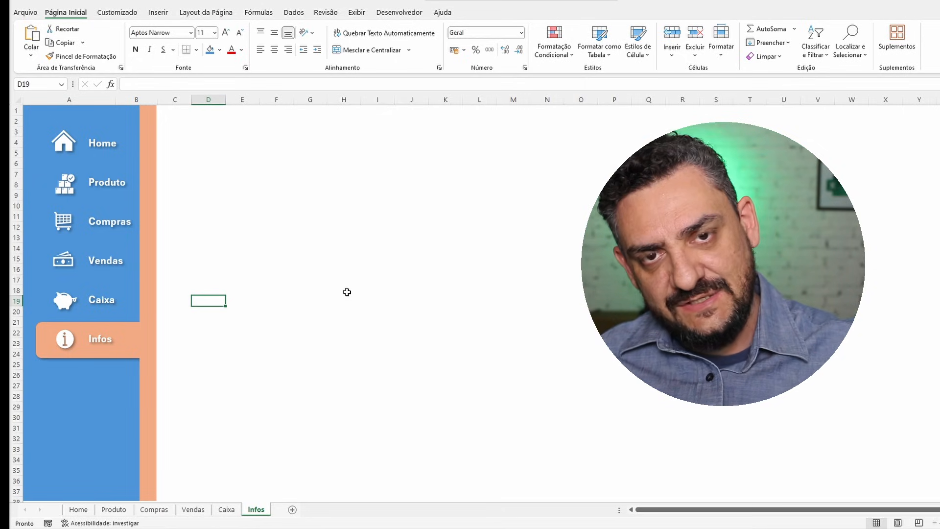
Compare the menu highlight on the Home and Infos sheets and return to Home.
click(78, 509)
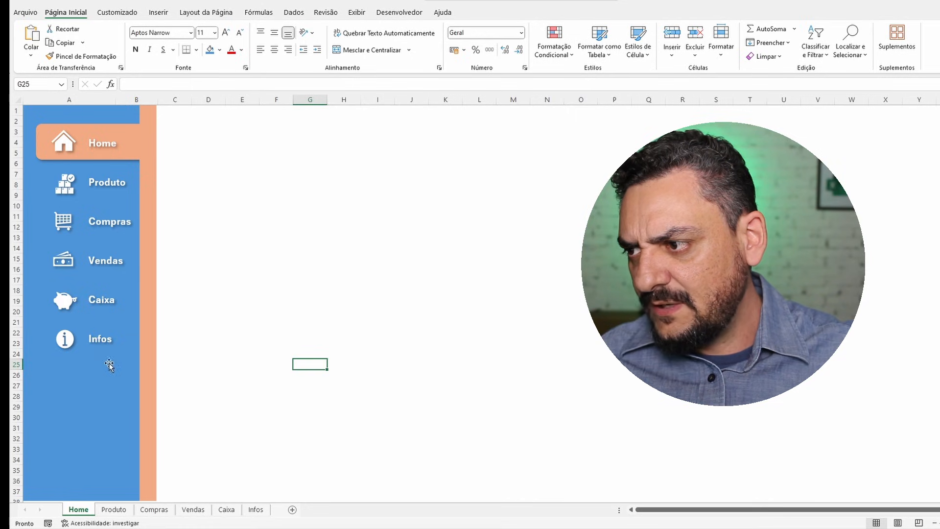
click(255, 510)
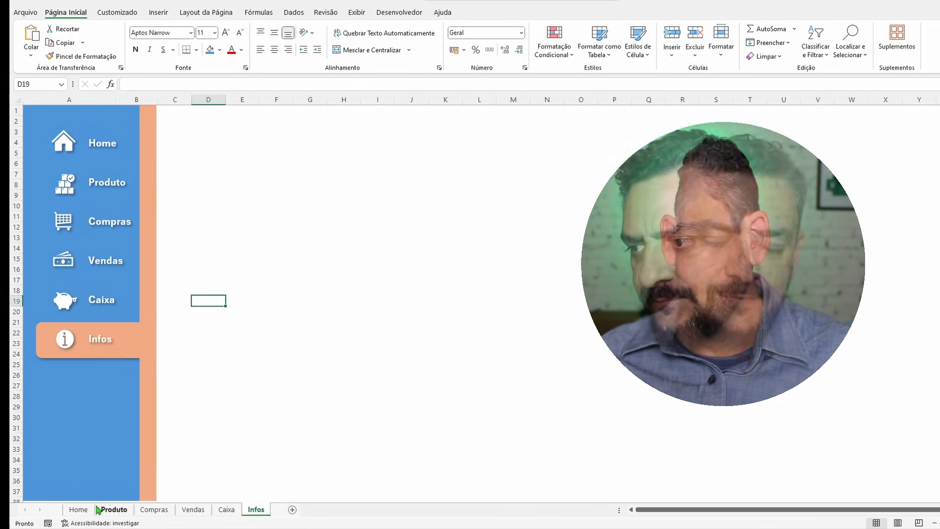
click(79, 510)
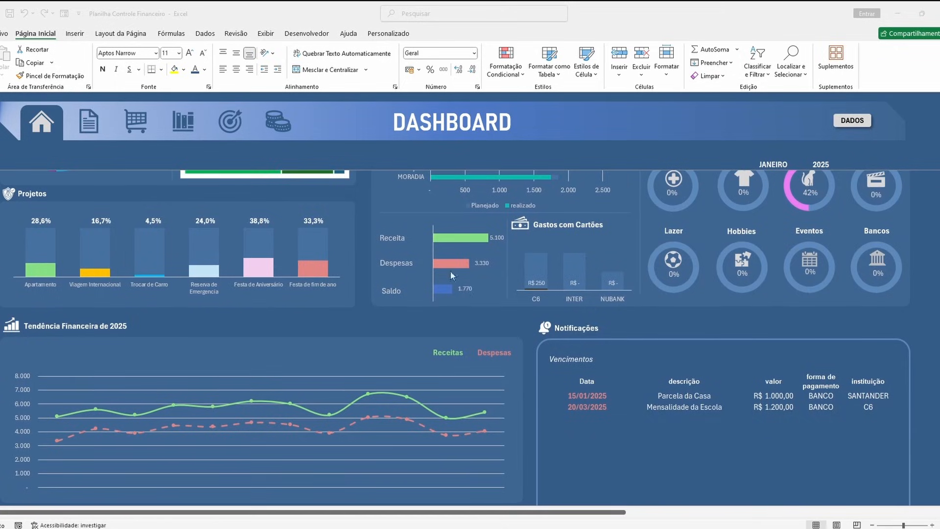
mouse_move(455, 268)
scroll(511, 306, down, 3)
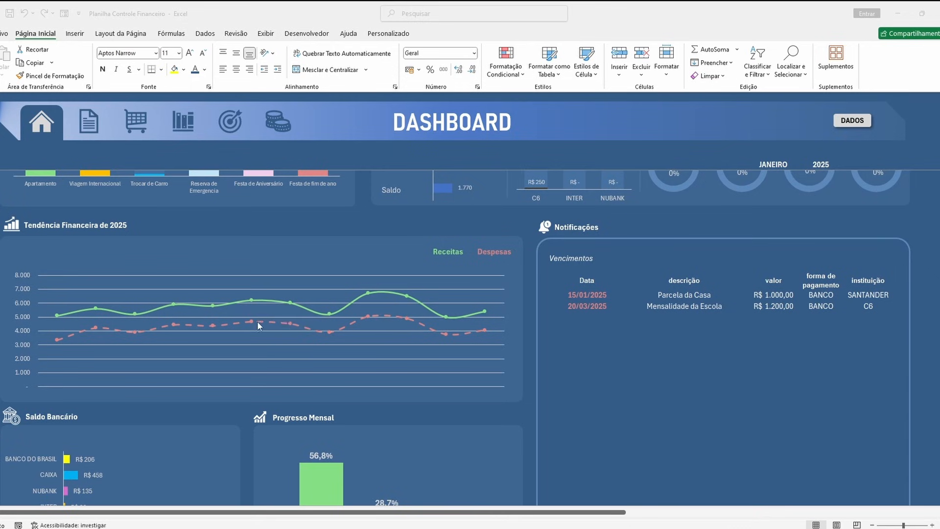
scroll(392, 335, down, 1)
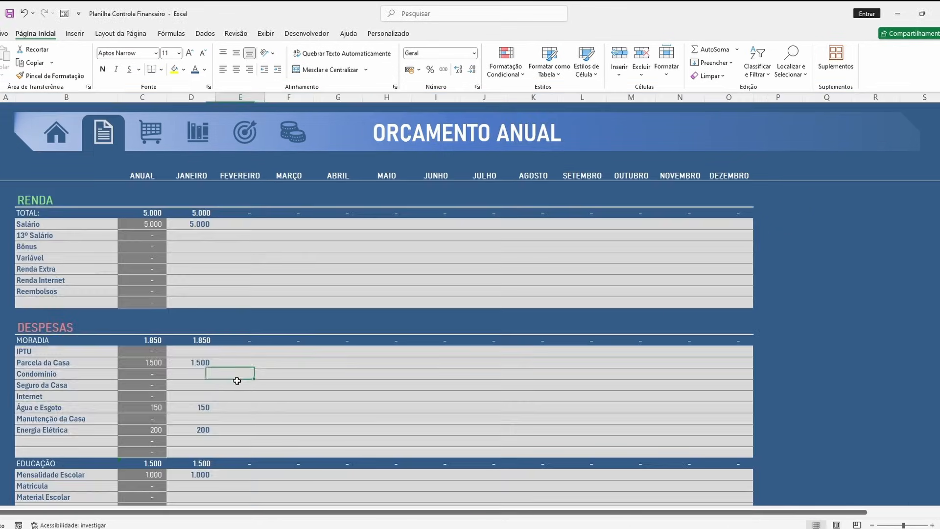
Enter 1000 for Mensalidade Escolar in February on the annual budget sheet.
scroll(241, 210, down, 6)
text(1000)
key(Down)
Enter 500 in the Inglês row for February and the following months.
key(Down)
key(Down)
key(Right)
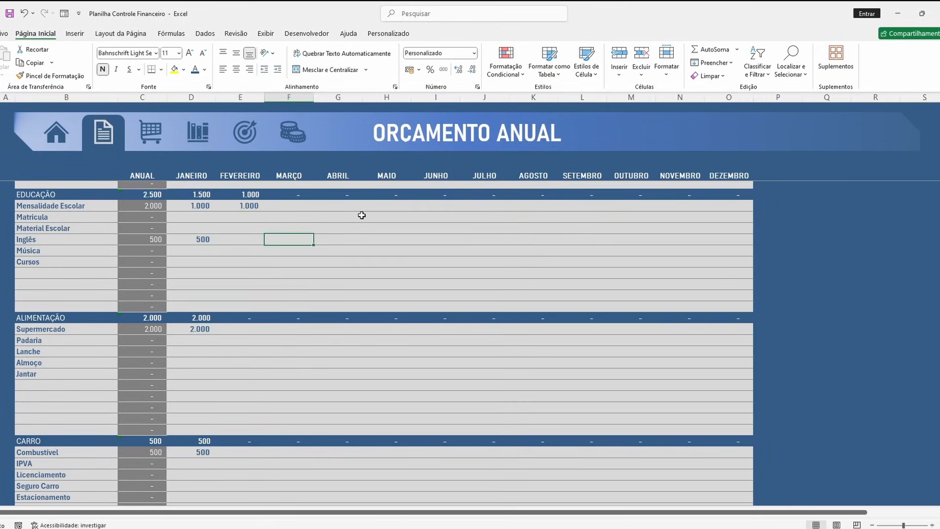
text(400)
key(Left)
text(500)
key(Right)
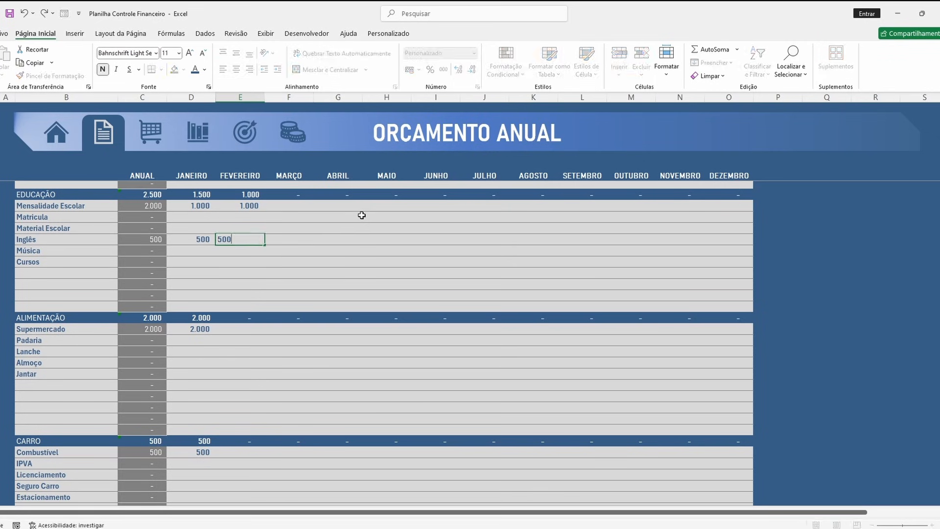
text(500)
key(Right)
text(500)
key(Return)
Describe the new 20/03/2025 entry as Supermercado, with payment type CARTÃO and institution C6.
text(S)
text(upermerc)
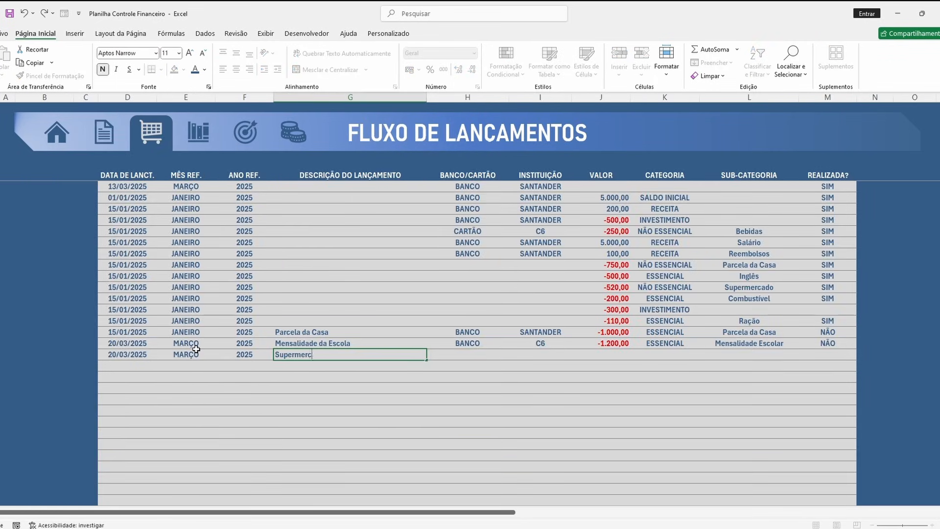
text(ado)
key(Tab)
text(C)
key(Down)
key(Tab)
text(C)
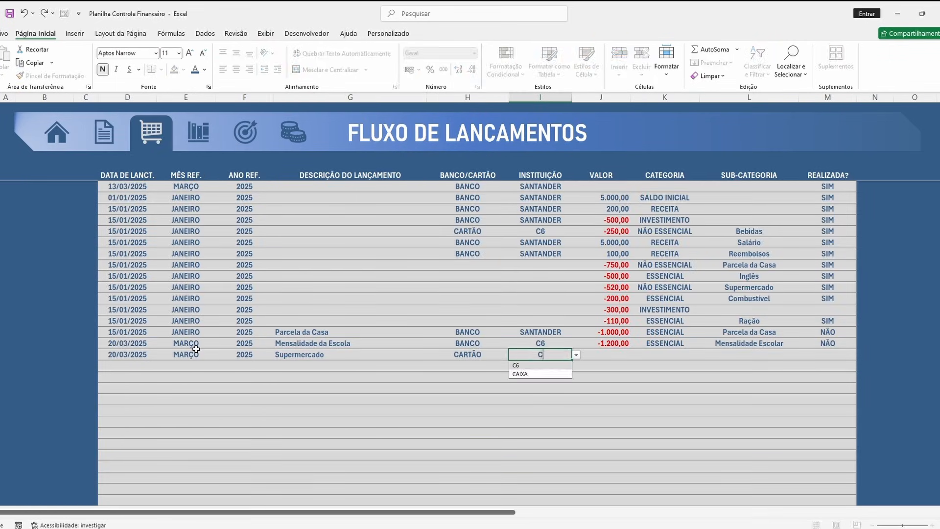
key(Down)
key(Tab)
Give the Supermercado entry a value of -200, category ESSENCIAL and sub-category Supermercado.
text(-200)
key(Tab)
text(E)
key(Down)
key(Tab)
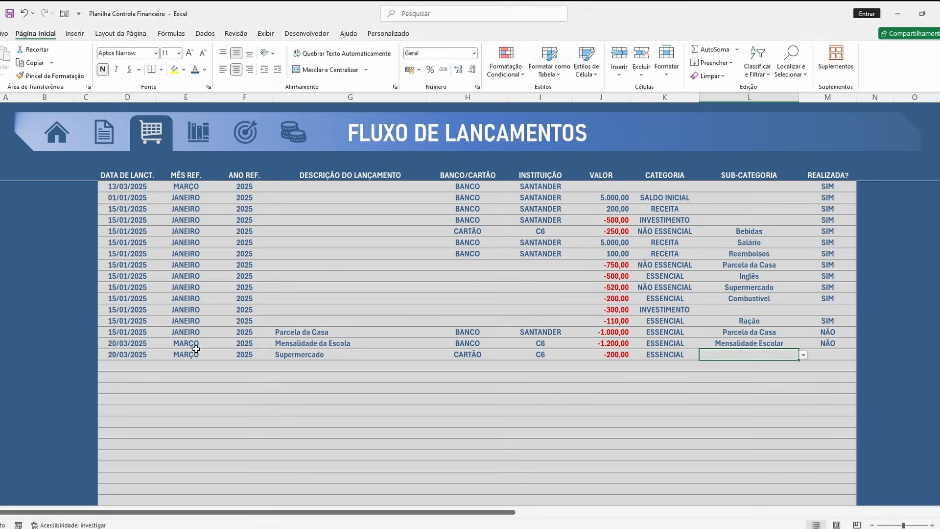
text(Super)
key(Down)
key(Tab)
Open the Patrimônio sheet and set the Ações value to 850 in the financial assets table.
click(194, 135)
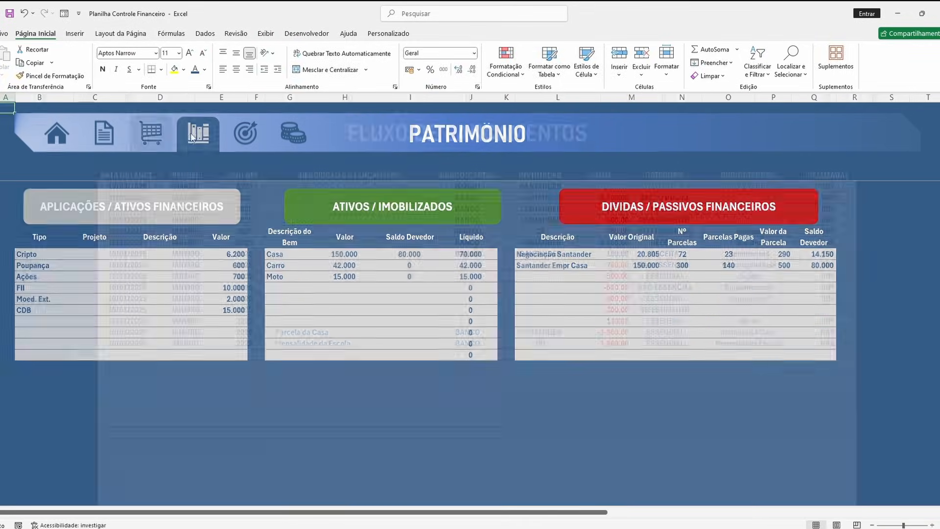
click(216, 286)
click(216, 274)
key(F2)
key(BackSpace)
key(BackSpace)
key(BackSpace)
text(850)
key(Return)
Set the FII value to 12500 and the Moed. Ext. value to 3250 in the financial assets table.
key(F2)
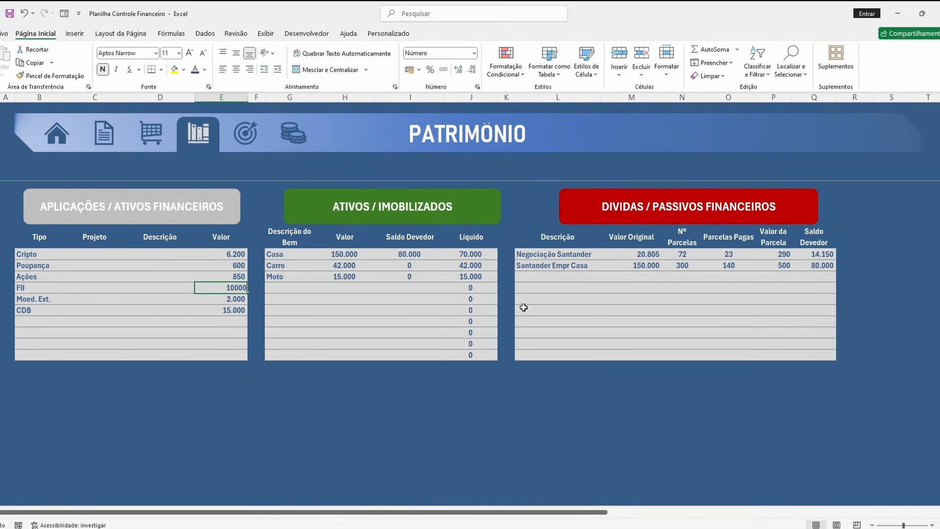
key(BackSpace)
key(BackSpace)
key(BackSpace)
key(BackSpace)
text(2500)
key(Return)
text(3250)
key(Return)
key(Up)
key(Up)
key(Up)
key(Up)
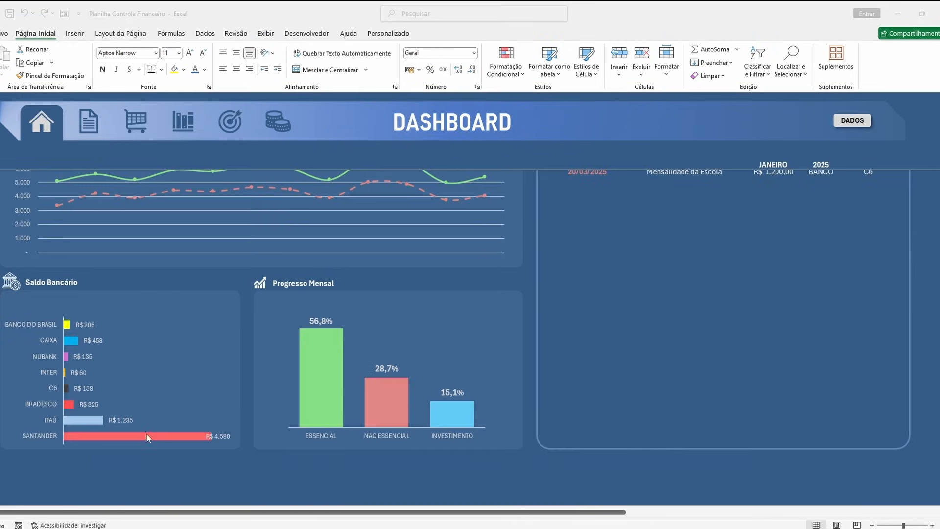
Examine the dashboard's charts and notifications, the transactions, the project goals and the bank and card balances, ending on the dashboard.
scroll(321, 368, up, 10)
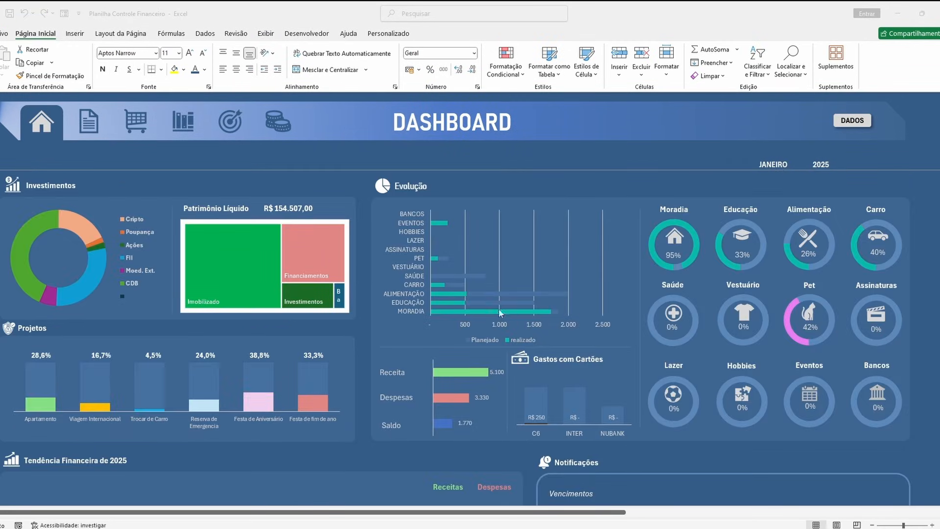
scroll(385, 310, down, 2)
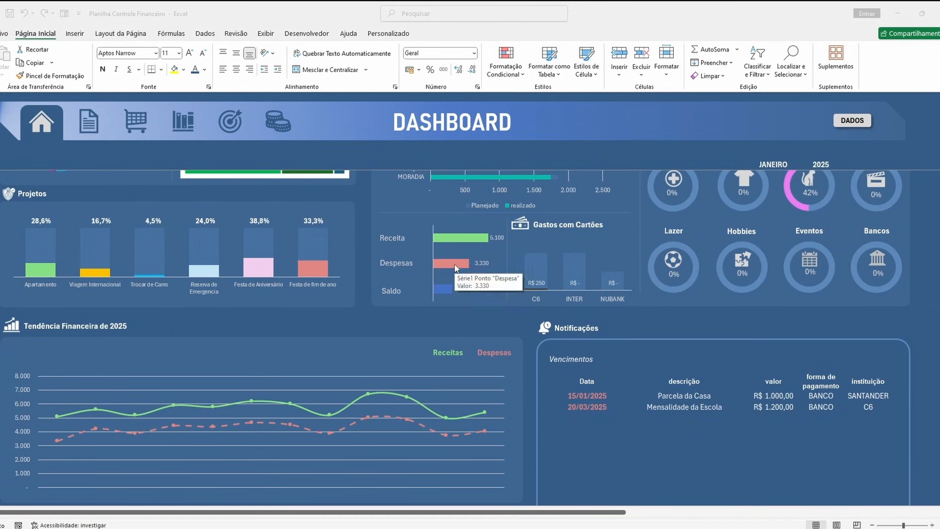
scroll(512, 304, down, 3)
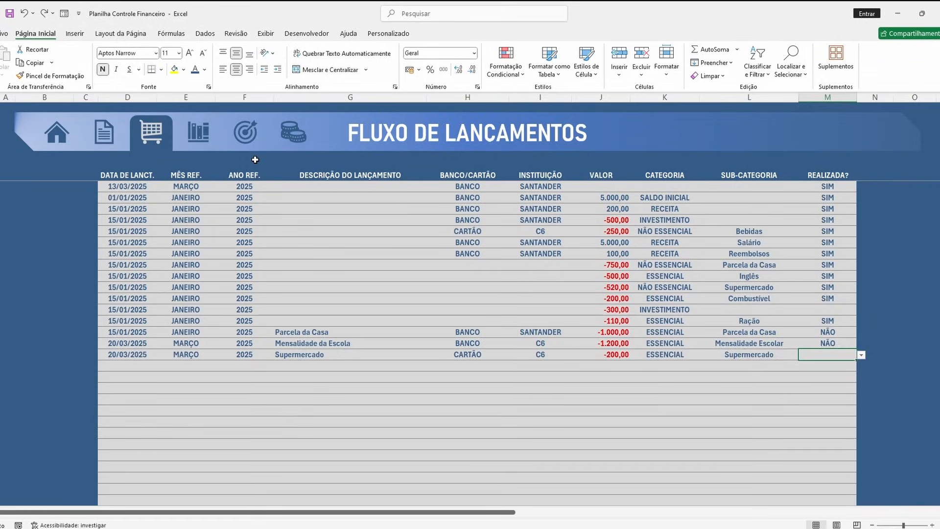
key(Left)
key(Left)
key(Left)
key(Left)
key(Left)
key(Left)
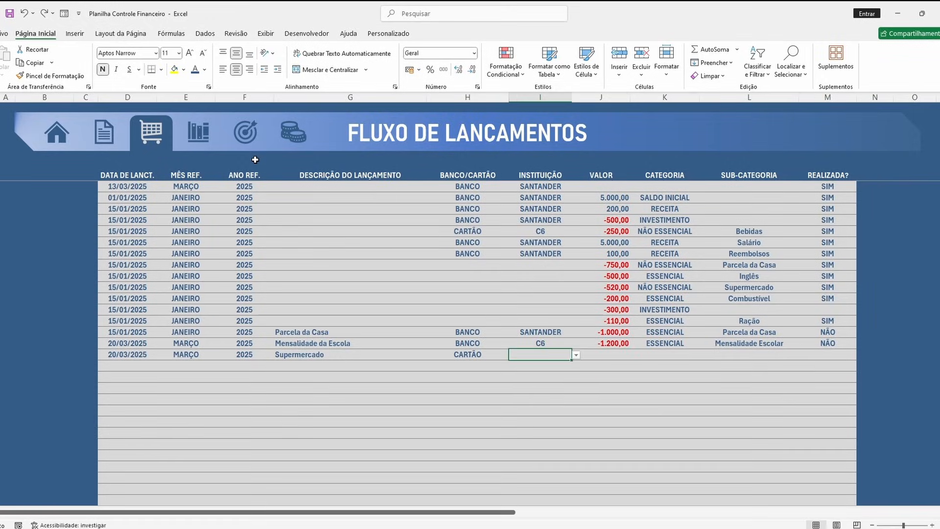
click(244, 132)
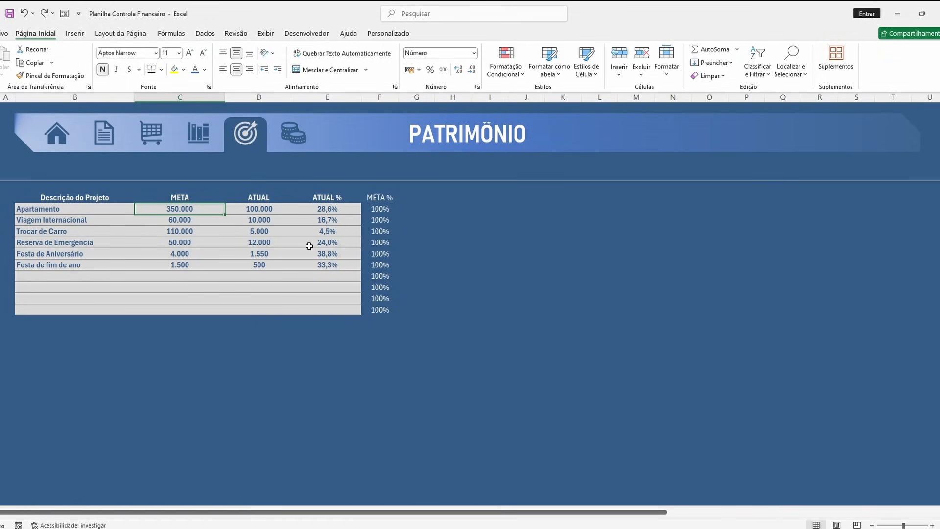
key(Down)
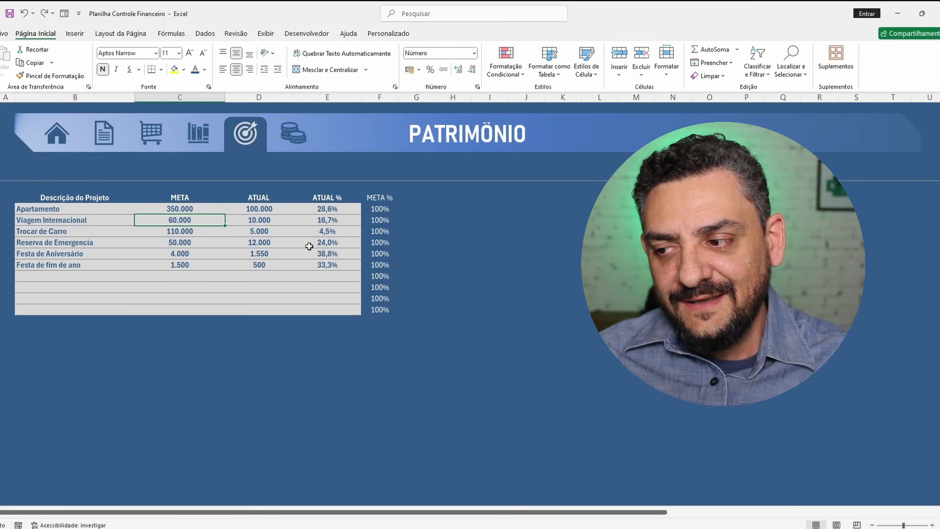
click(294, 134)
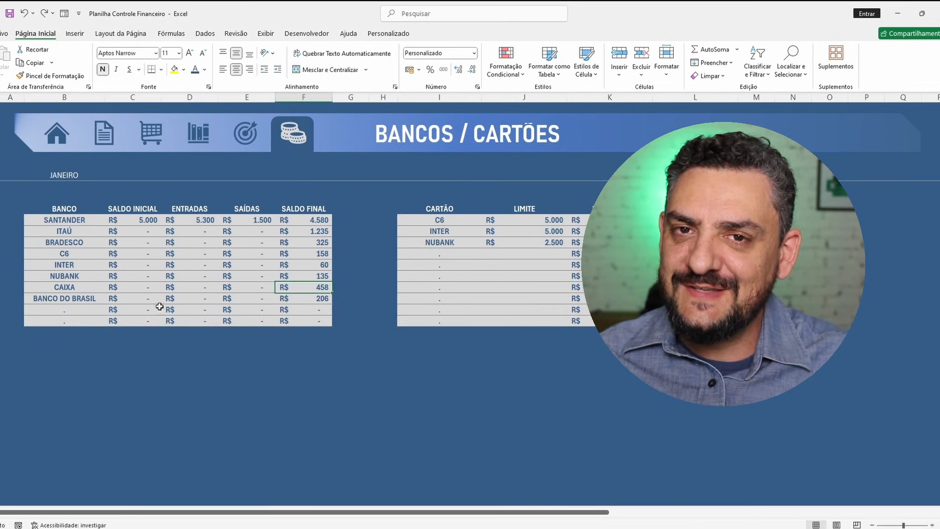
click(56, 134)
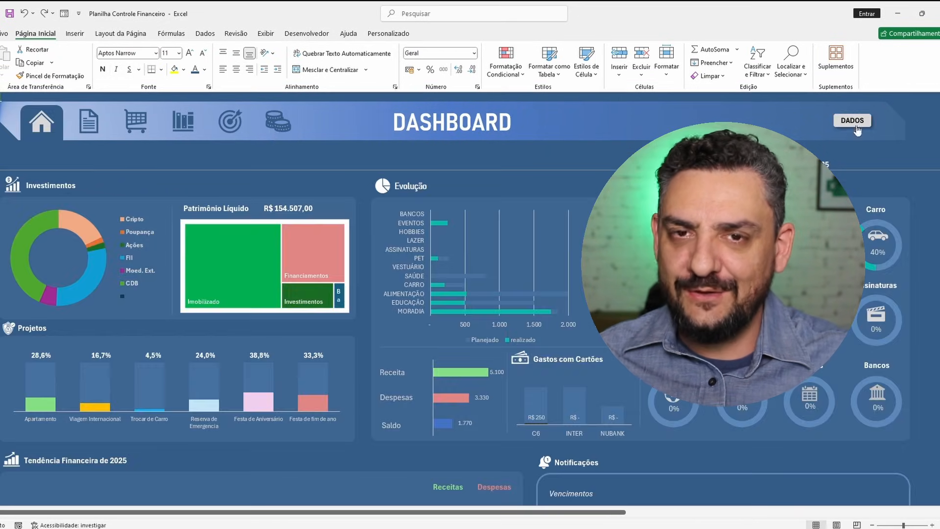
On the annual budget sheet, enter 1000 for Mensalidade Escolar in February and 400 for Inglês in March.
click(88, 121)
scroll(241, 297, down, 8)
text(1000)
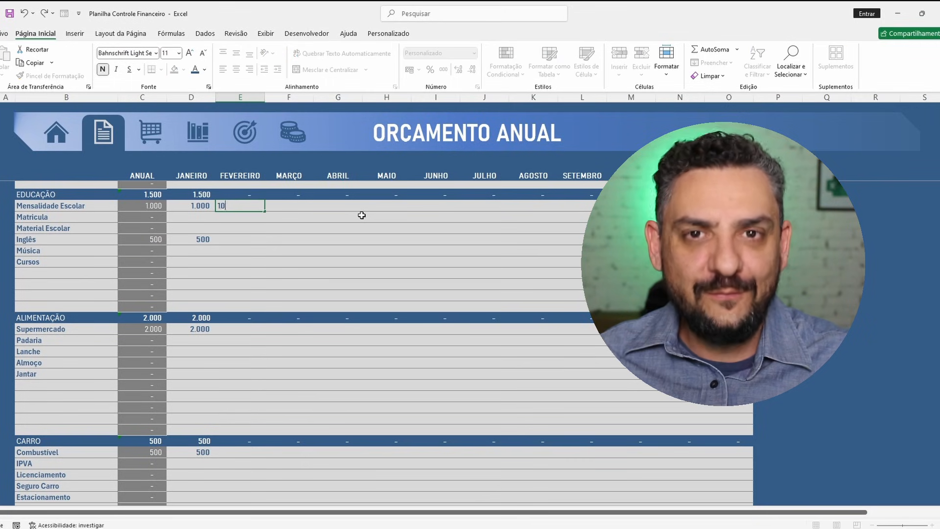
key(Return)
key(Down)
key(Down)
key(Right)
text(400)
key(Left)
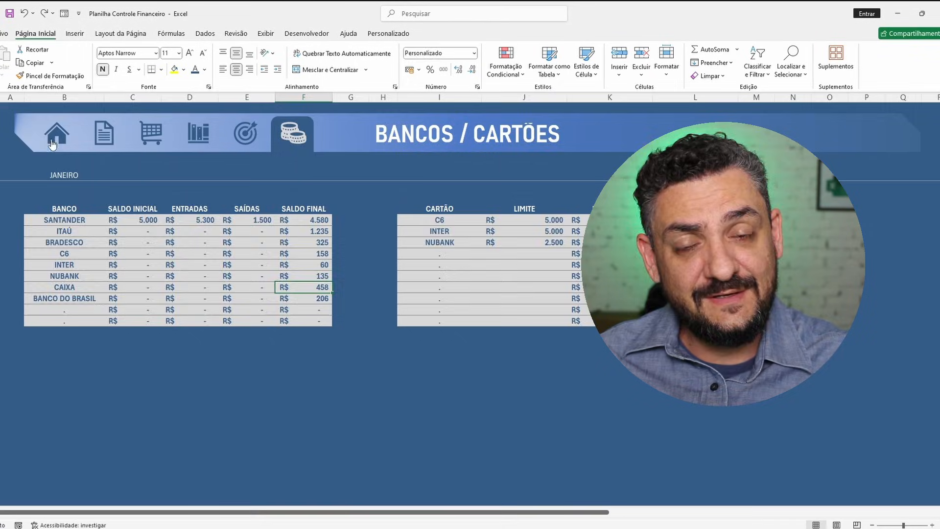
Reopen the annual budget from the dashboard and re-enter 1000 for February's Mensalidade Escolar and 400 for March's Inglês.
click(54, 136)
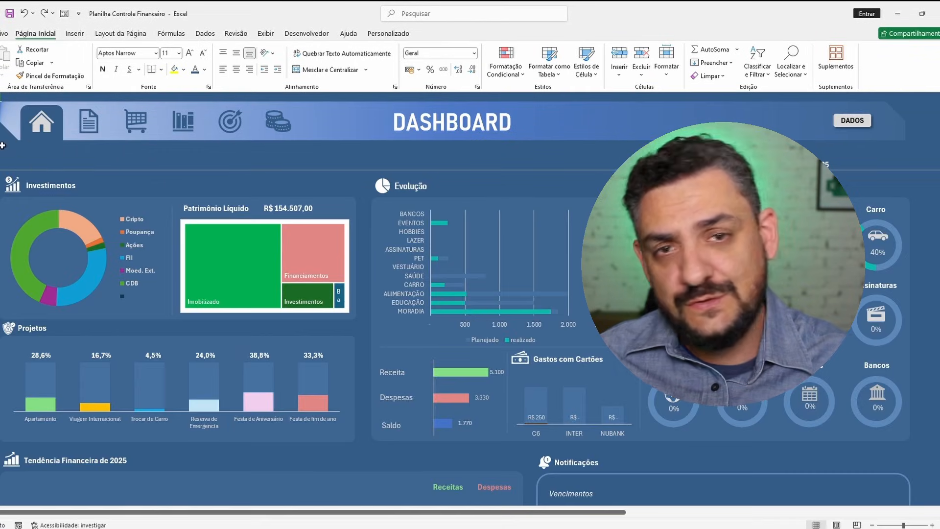
click(88, 126)
scroll(242, 210, down, 10)
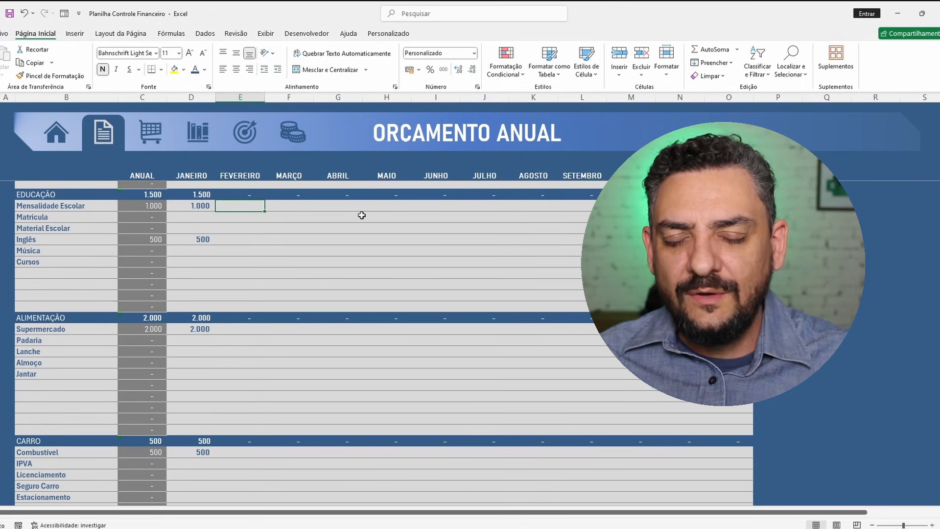
text(1000)
key(Down)
key(Down)
key(Down)
key(Right)
text(400)
key(Return)
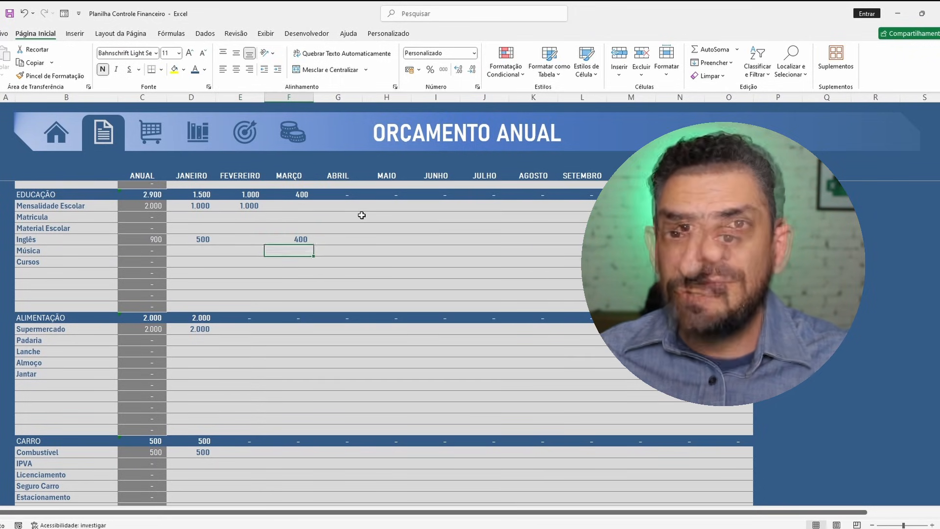
key(Up)
key(Left)
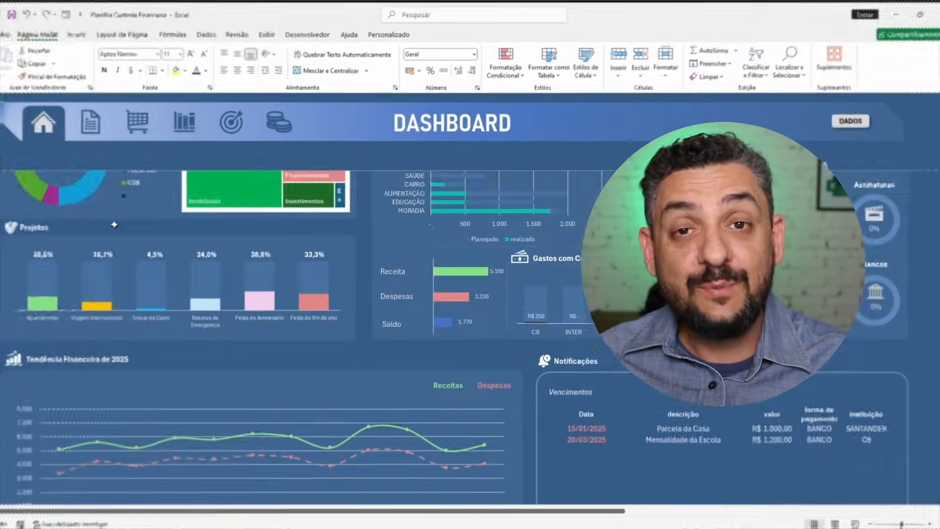
scroll(157, 245, down, 8)
scroll(199, 261, up, 10)
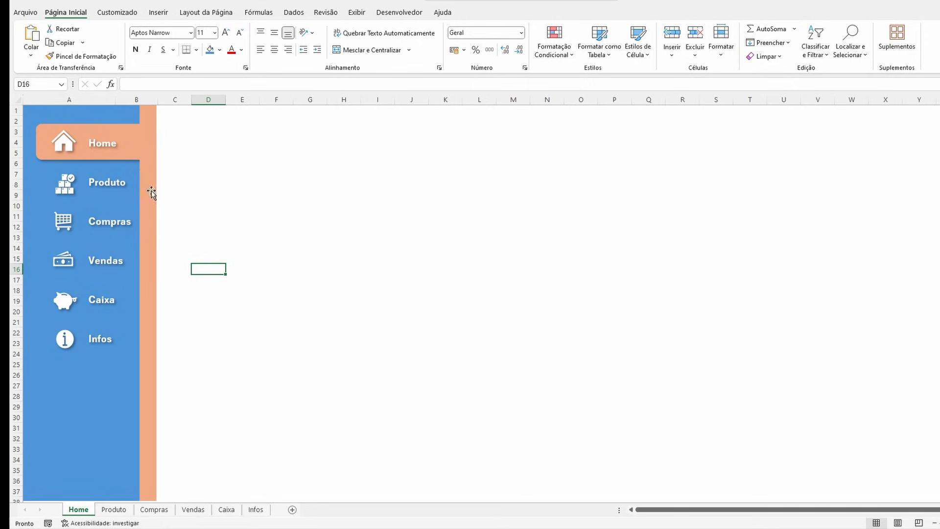
On the Home sheet, hyperlink the Produto menu text box to the Produto sheet in this document.
click(98, 180)
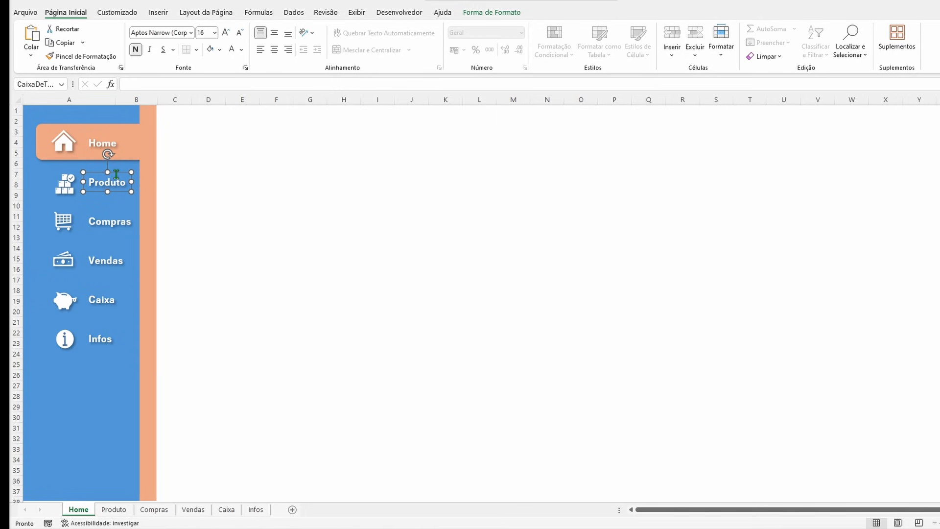
right_click(117, 175)
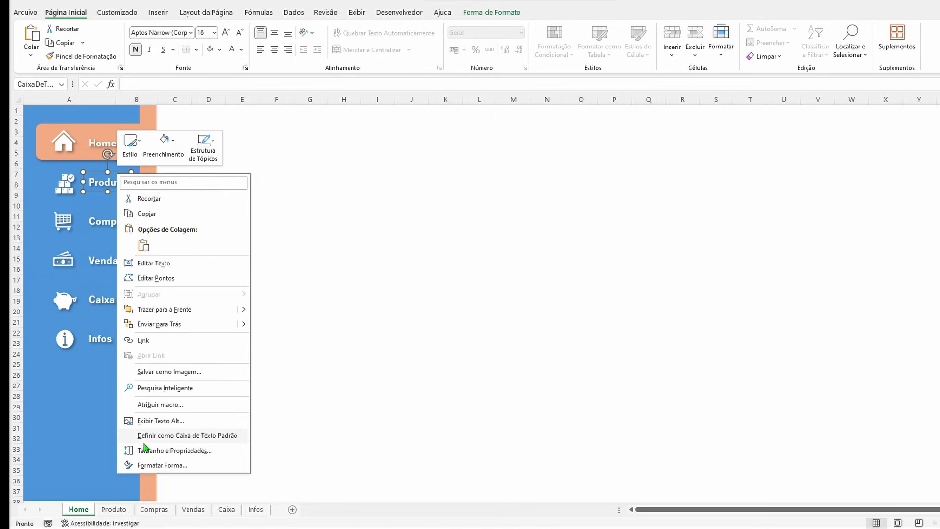
click(149, 343)
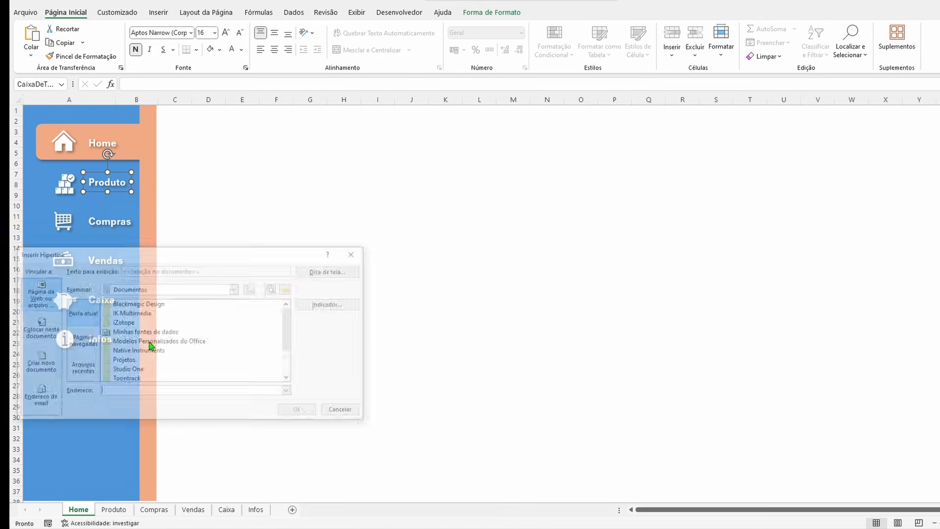
click(38, 326)
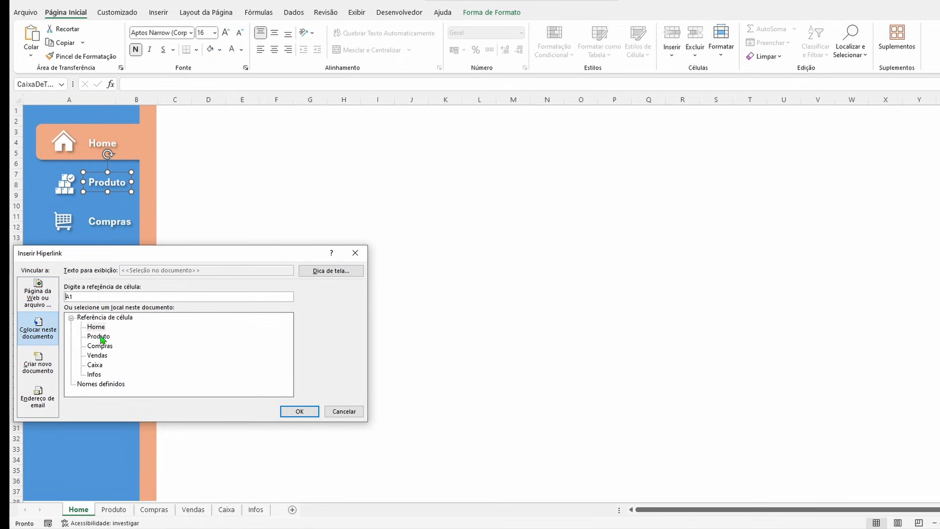
click(297, 411)
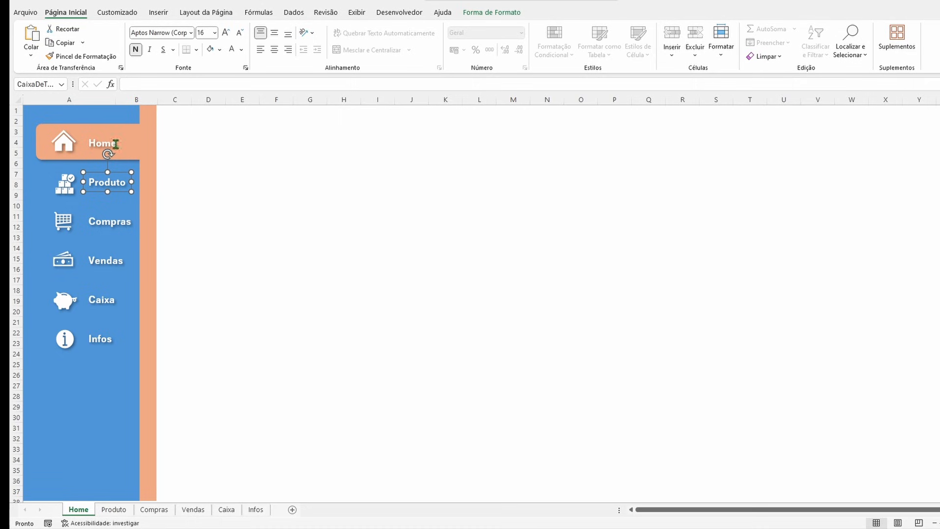
Hyperlink the Compras menu text box to the Compras sheet in this document.
click(112, 222)
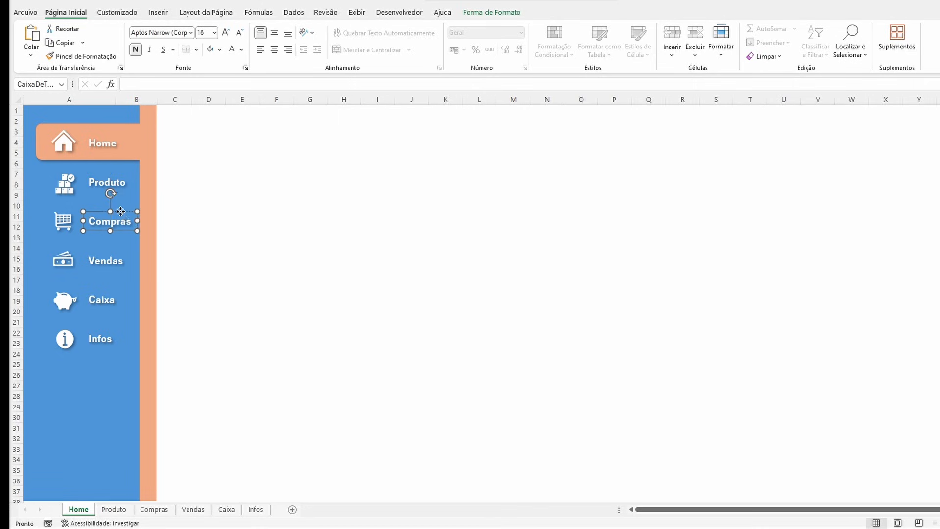
right_click(121, 211)
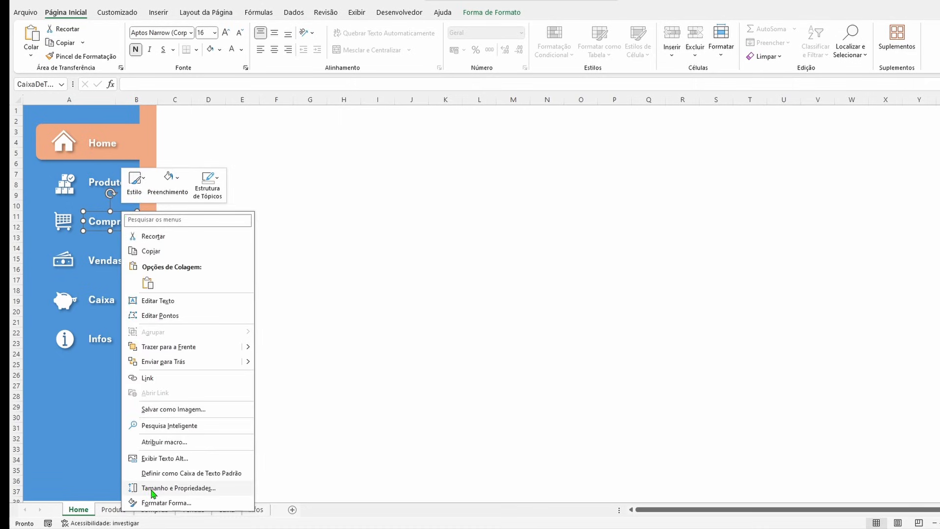
click(145, 378)
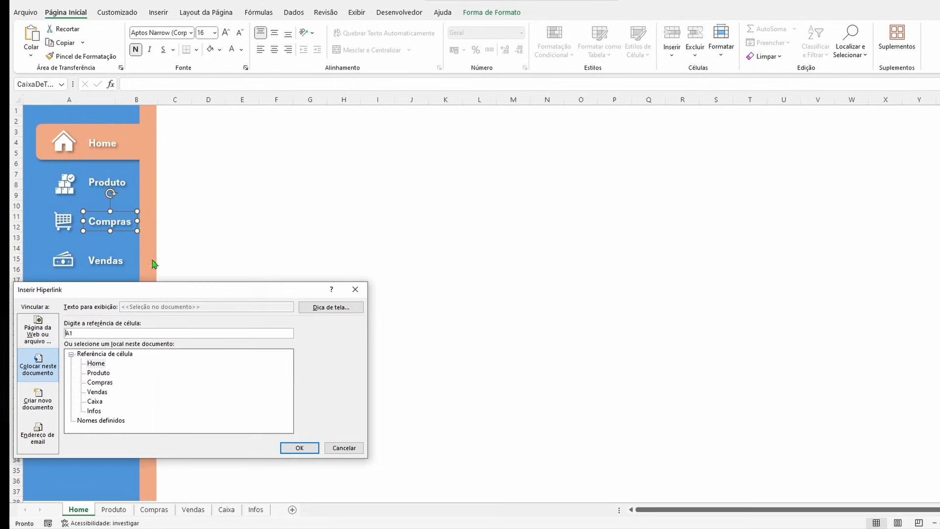
click(299, 448)
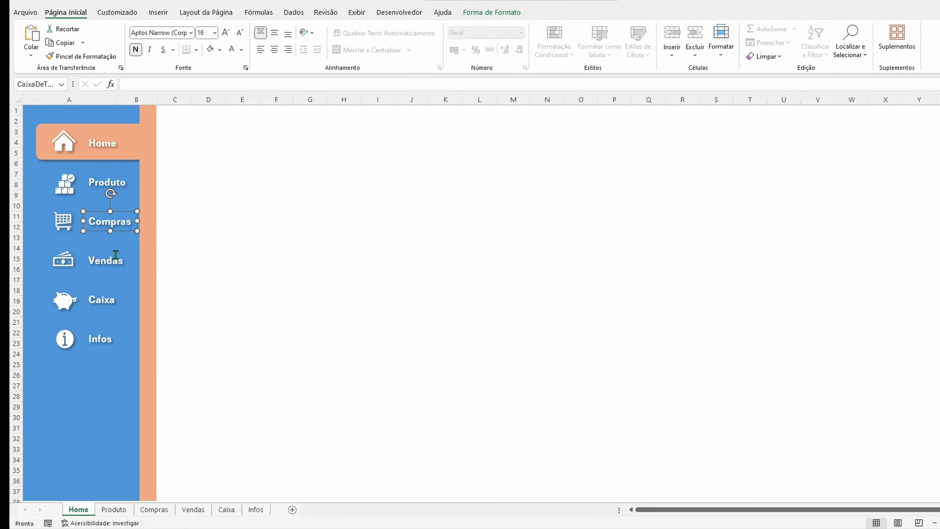
Hyperlink the Vendas menu text box to the Vendas sheet in this document.
click(107, 256)
right_click(114, 252)
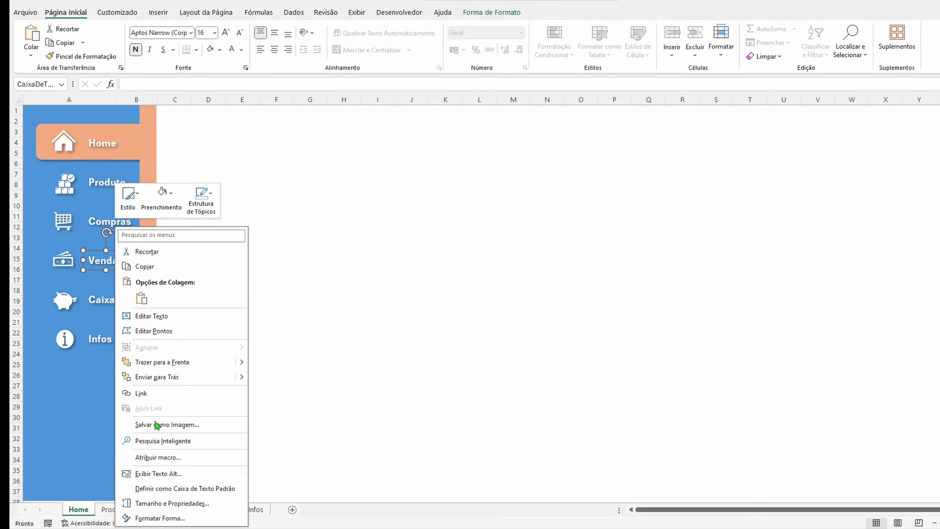
click(143, 393)
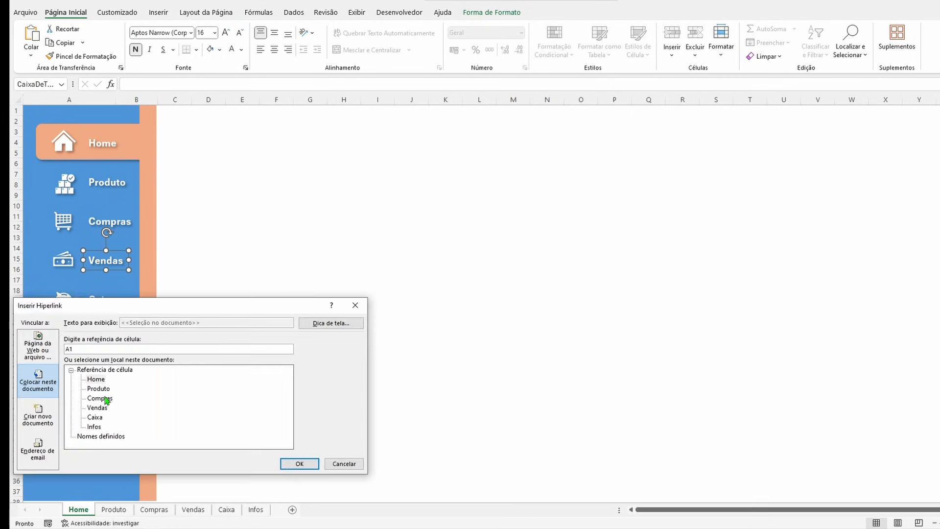
click(98, 408)
click(298, 463)
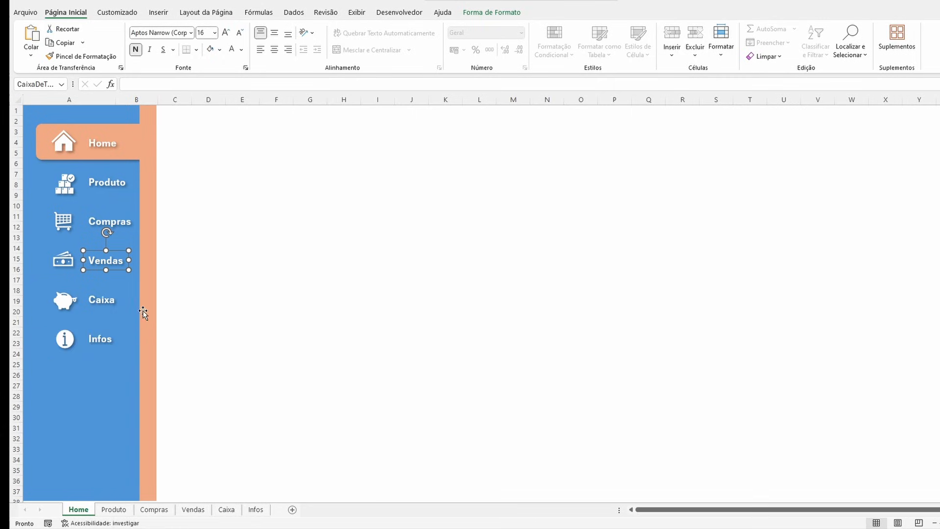
Hyperlink the Caixa menu text box on the Home sheet to the Caixa sheet in this document.
click(93, 297)
right_click(111, 293)
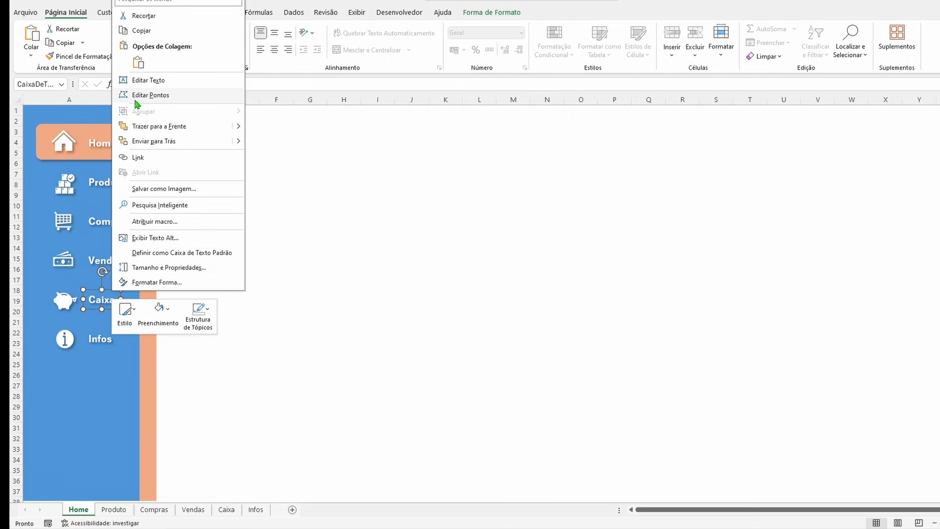
click(138, 157)
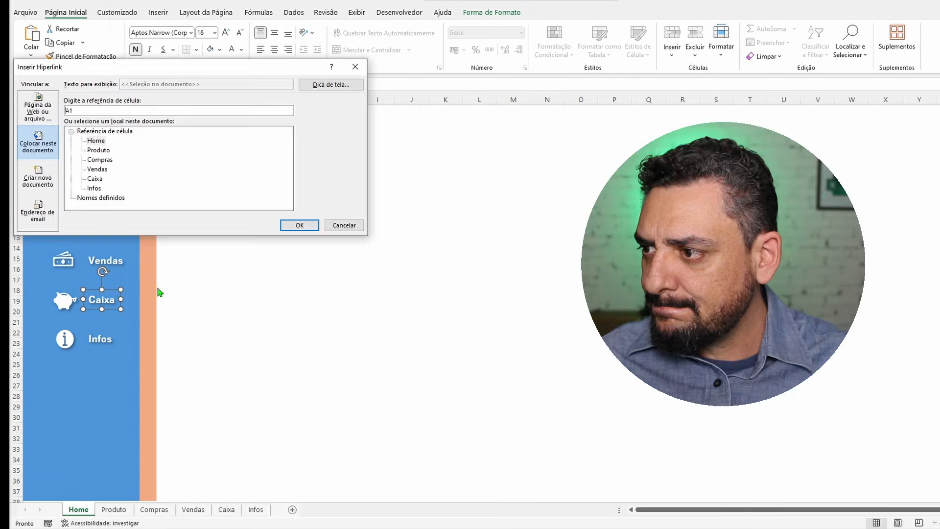
click(95, 179)
click(294, 225)
Hyperlink the Infos menu text box to the Infos sheet in this document and clear the shape selection.
click(101, 334)
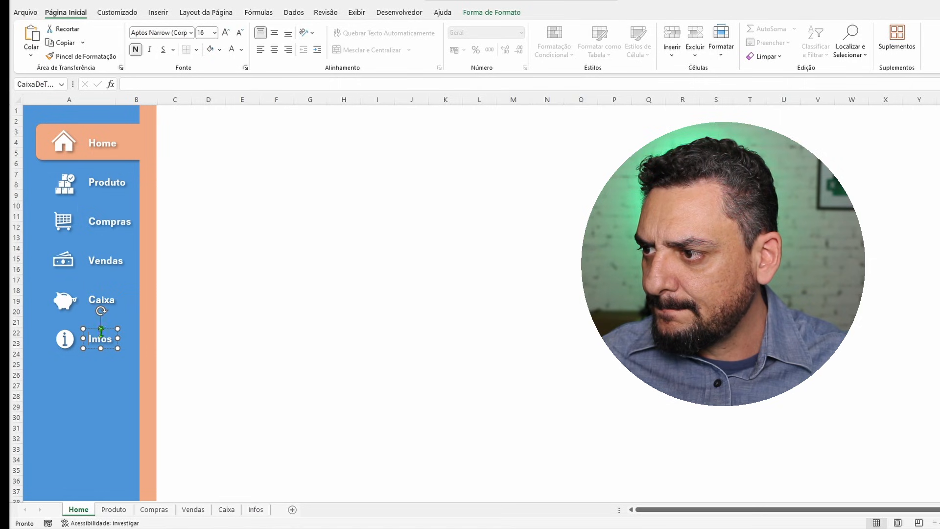
right_click(110, 333)
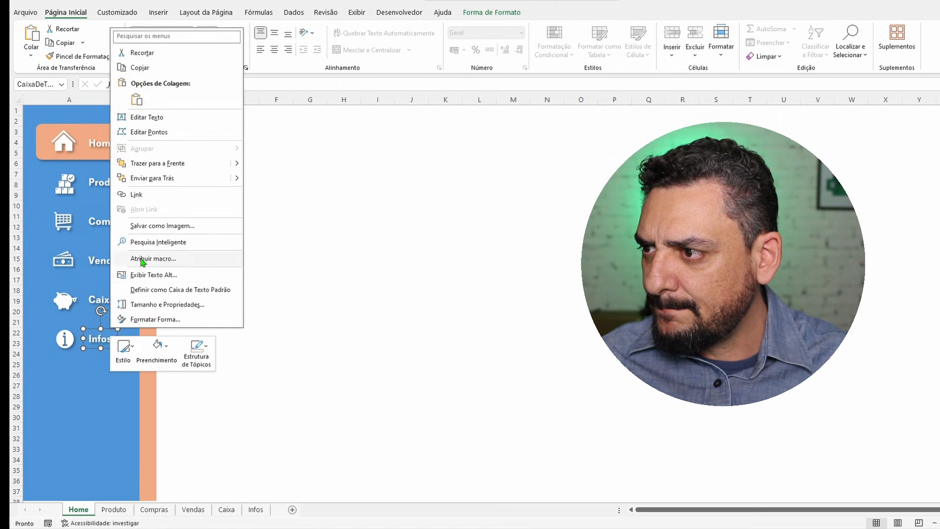
click(137, 195)
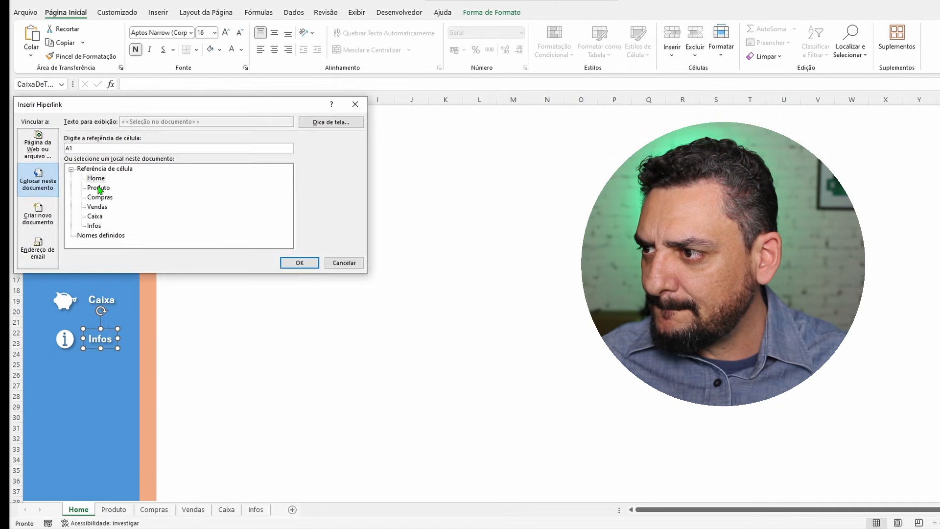
click(95, 226)
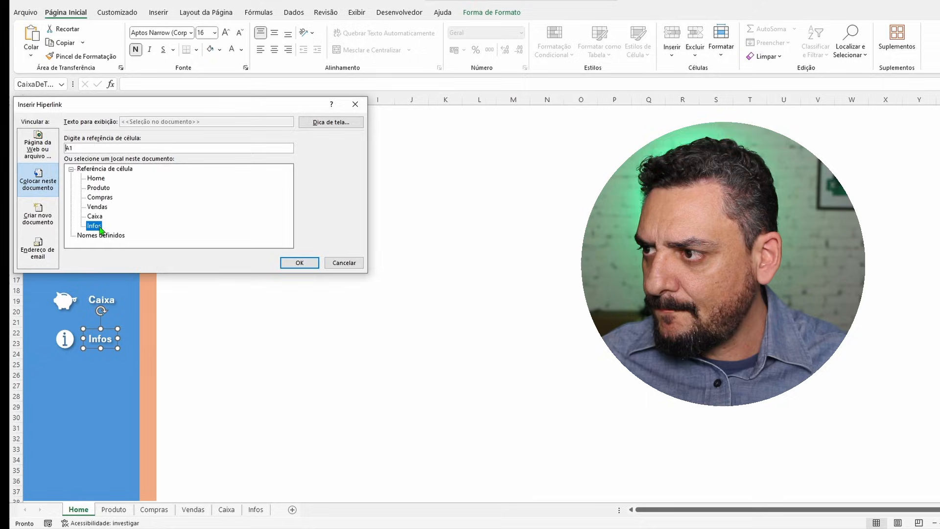
click(293, 262)
click(221, 308)
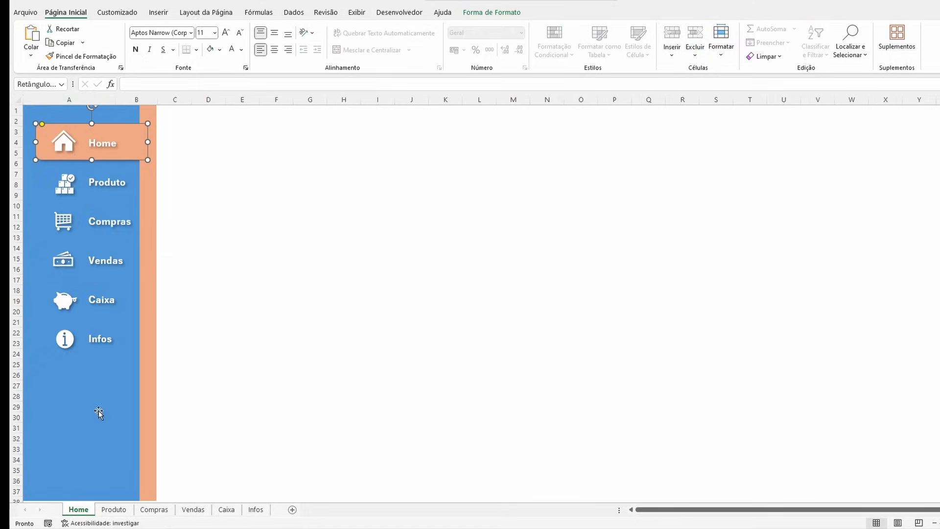
key(Escape)
On the Produto sheet, hyperlink the Home menu text box to the Home sheet in this document.
click(114, 510)
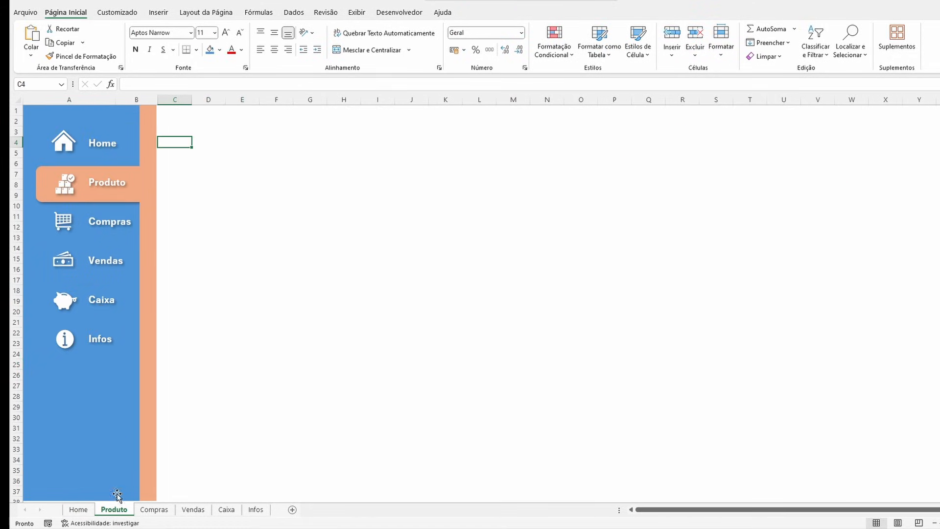
right_click(100, 149)
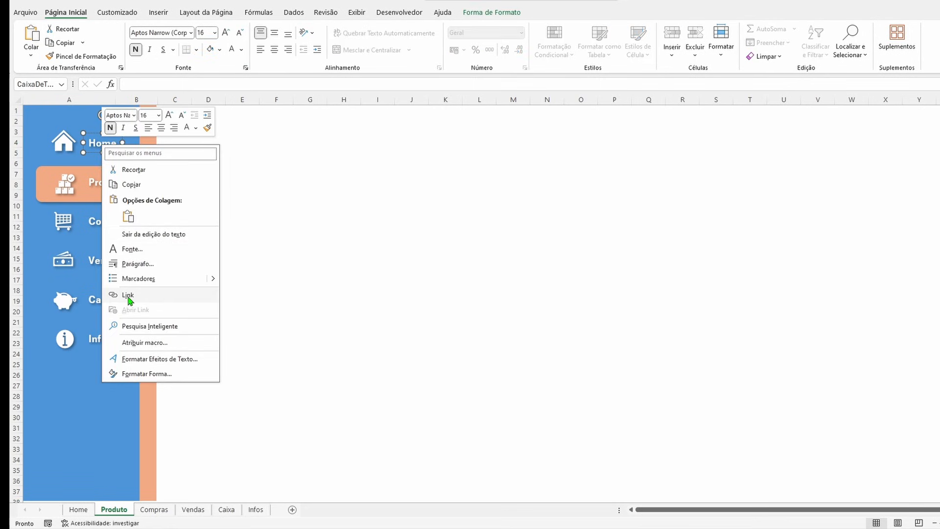
click(128, 296)
click(96, 282)
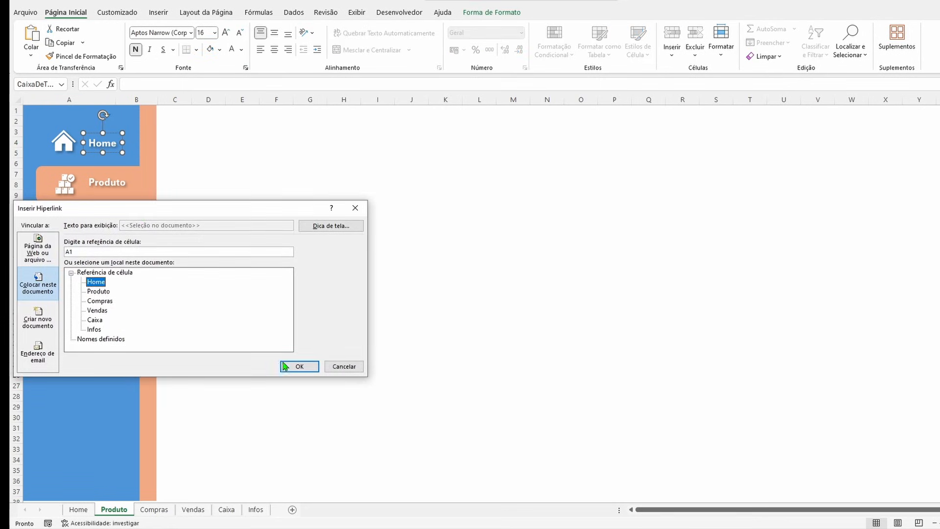
click(299, 367)
key(Escape)
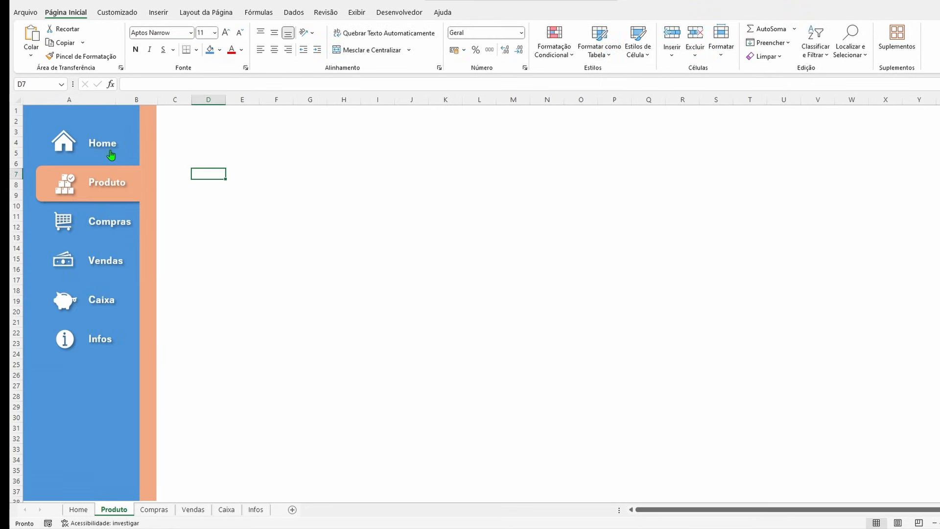
Edit the Compras menu text box's link on the Produto sheet and set its target to the Compras sheet.
right_click(111, 230)
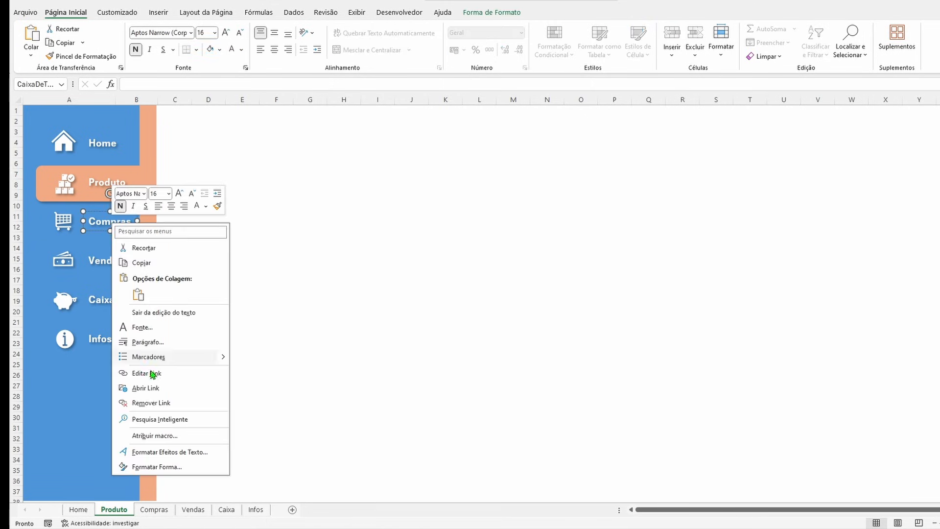
click(149, 374)
click(100, 377)
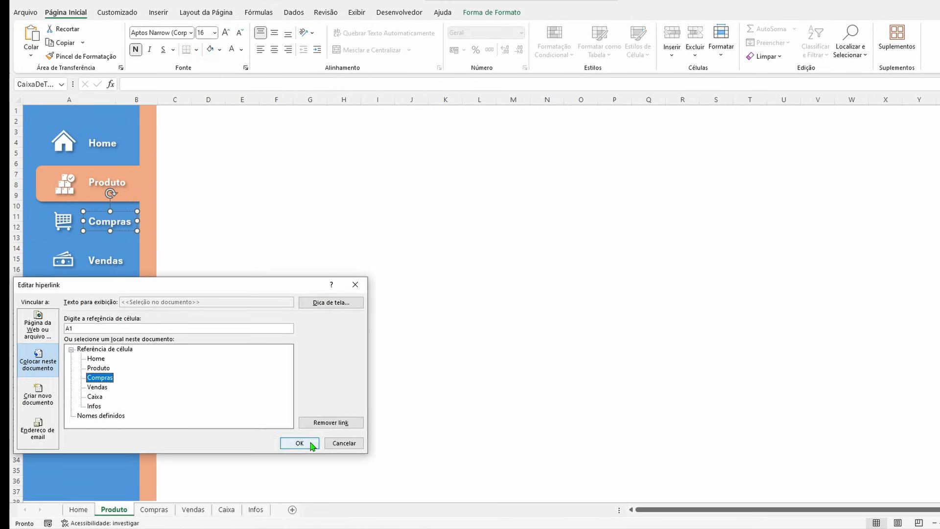
click(299, 442)
Edit the Vendas menu text box's link on the Produto sheet, keeping the Vendas sheet as its target.
right_click(119, 263)
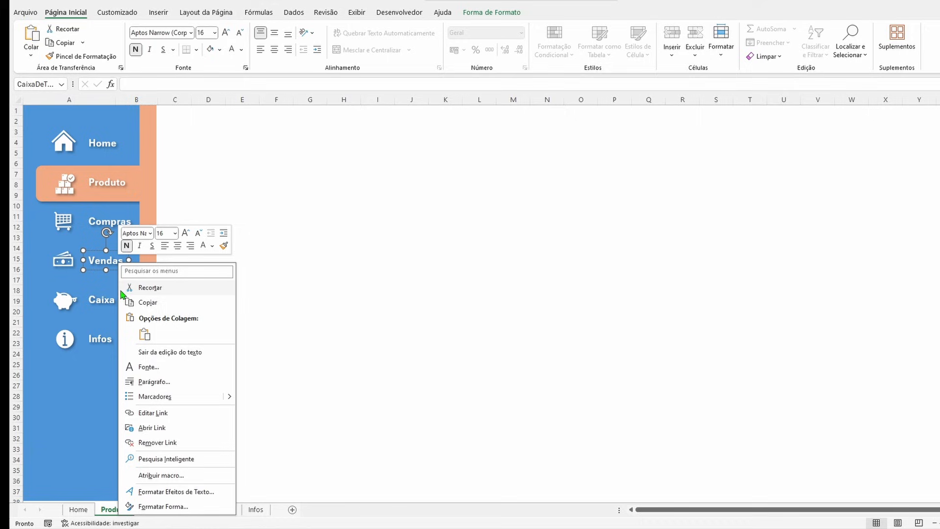
click(152, 413)
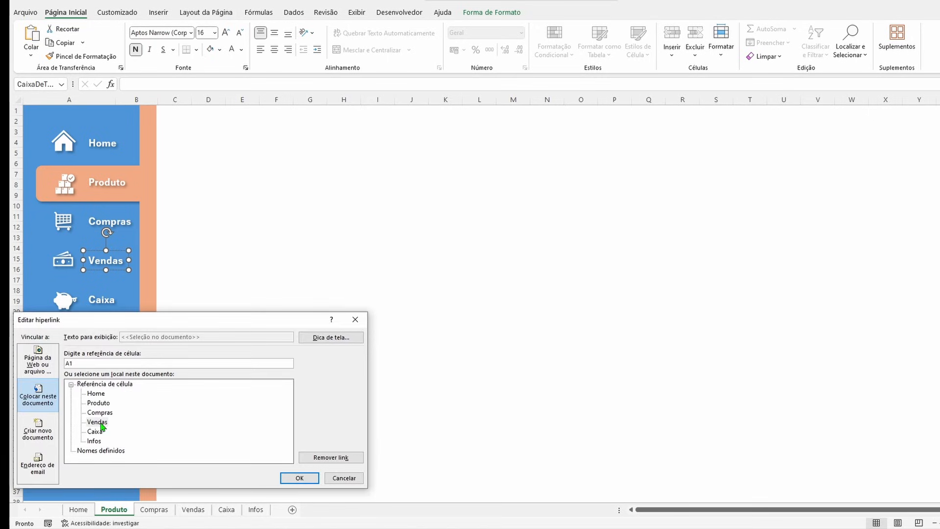
click(299, 477)
Edit the Caixa menu text box's link on the Produto sheet and set its target to the Caixa sheet.
right_click(106, 298)
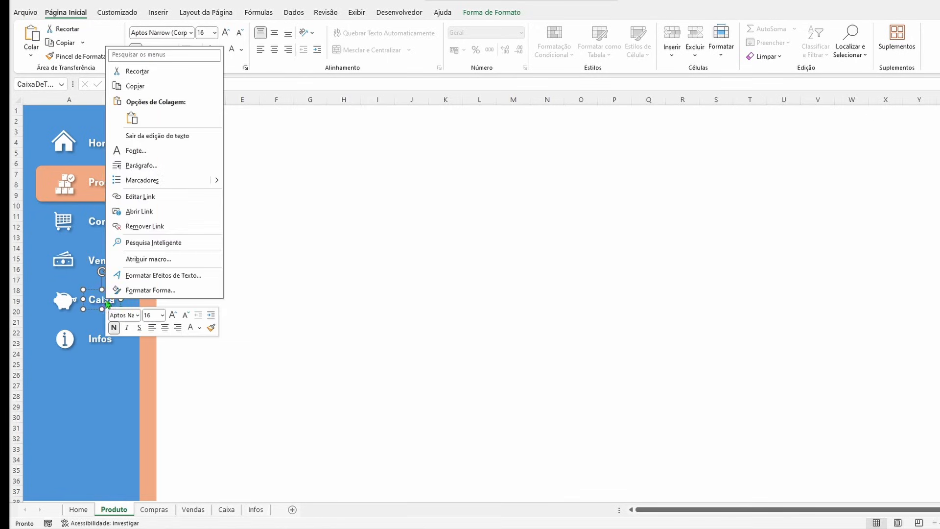
click(140, 197)
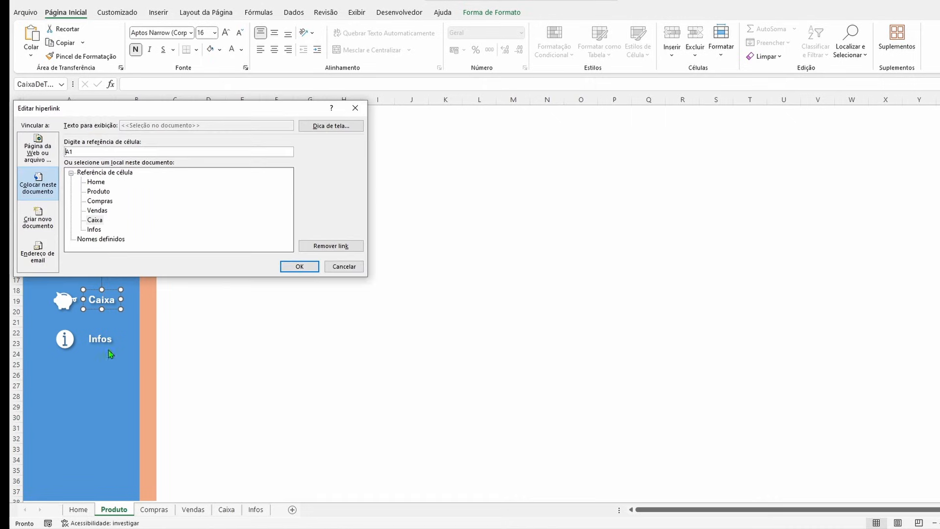
click(94, 220)
key(Return)
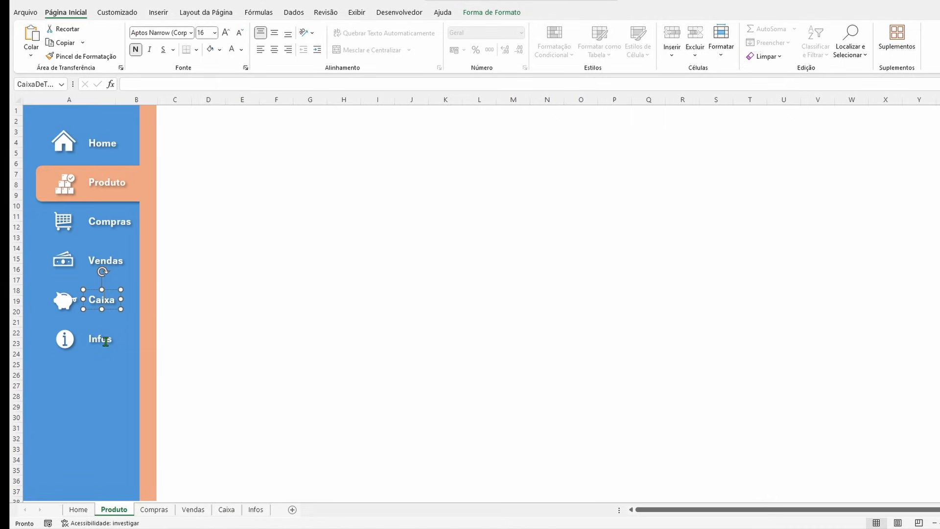
Edit the Infos menu text box's link on the Produto sheet and confirm it with the Infos sheet as target.
right_click(103, 338)
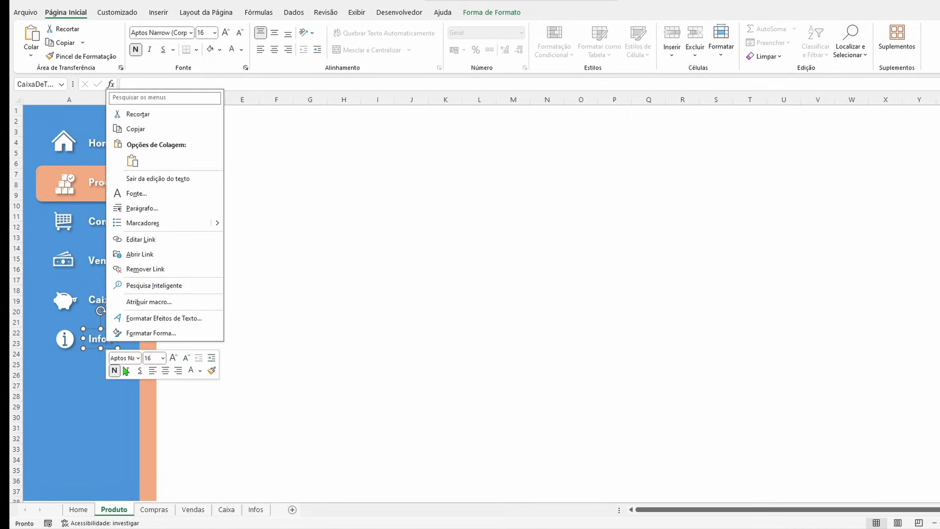
click(140, 239)
click(298, 310)
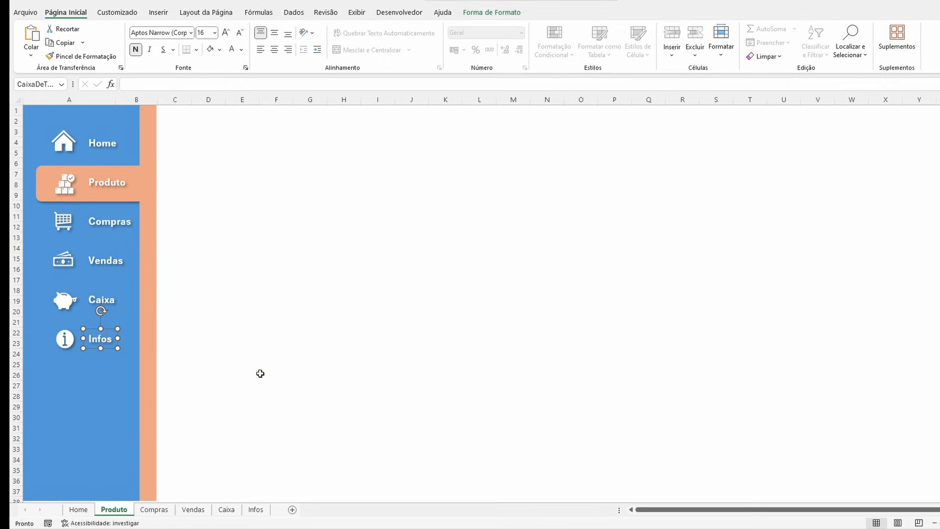
click(261, 374)
Test the Infos menu link from the Produto sheet and check the menus on the Infos, Home and Produto sheets.
click(100, 338)
ctrl+click(104, 301)
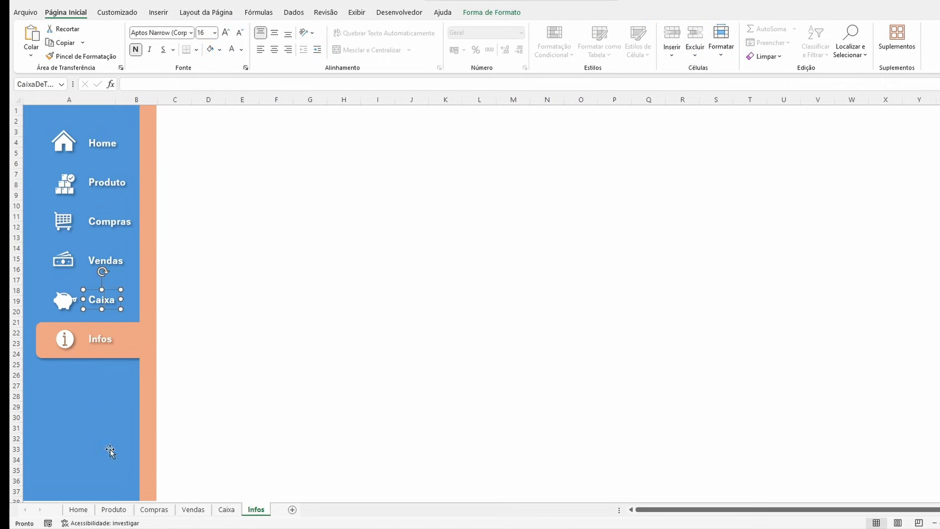
click(78, 509)
click(113, 509)
click(113, 356)
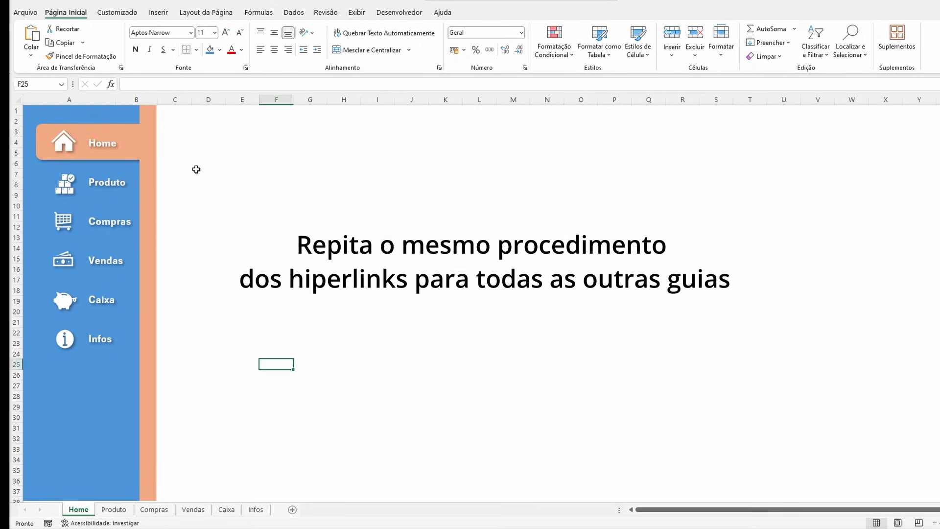
Enter the title HOME in cell C2 of the Home sheet.
click(195, 168)
click(181, 120)
click(203, 118)
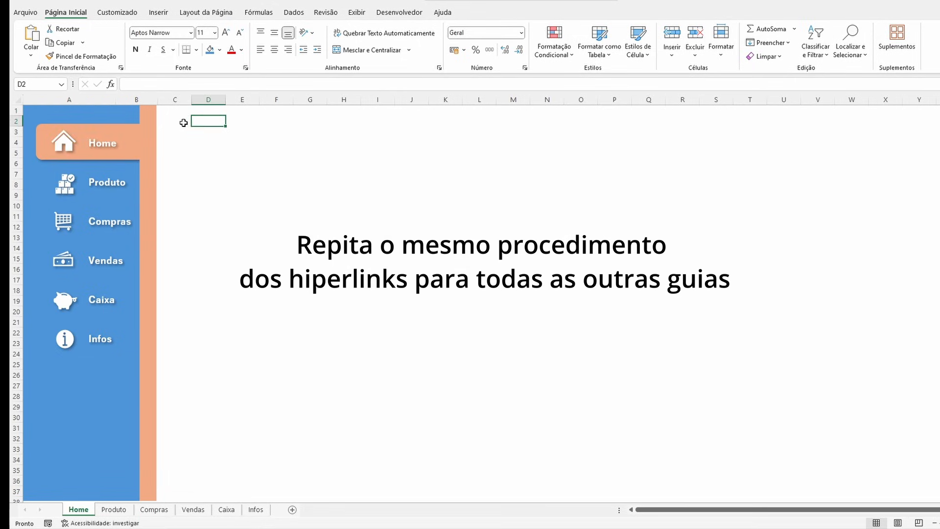
drag(184, 123, 557, 119)
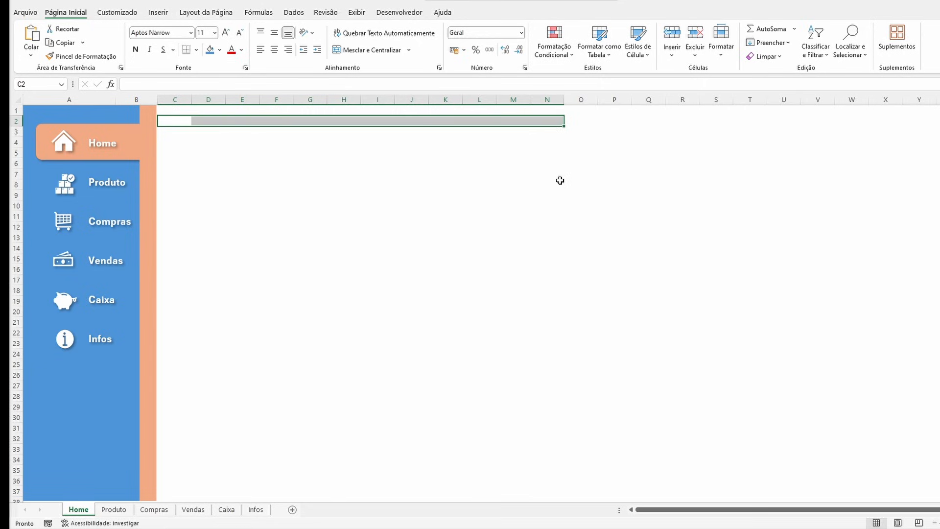
key(shift+BackSpace)
key(ctrl+z)
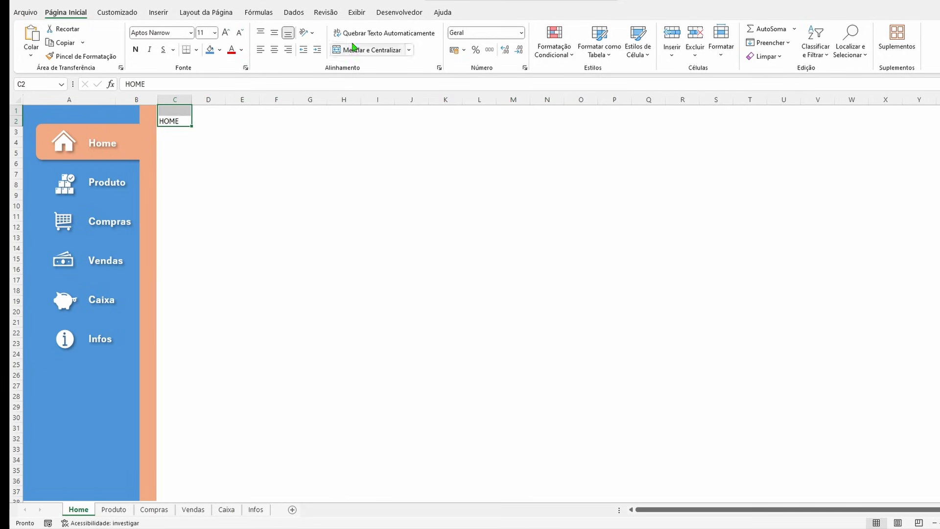
Merge and center cells C1:C2 with middle alignment, and make the HOME title bold and larger.
click(275, 35)
key(ctrl+n)
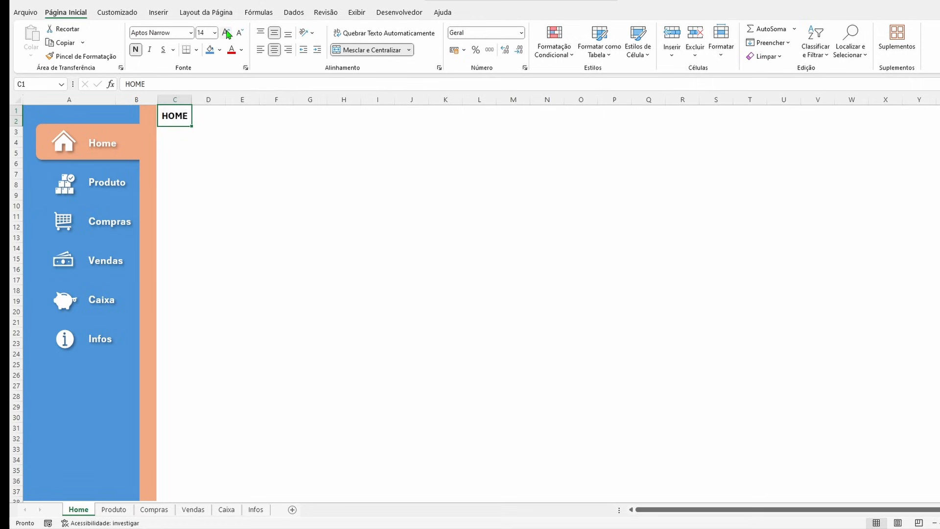
click(227, 33)
click(200, 141)
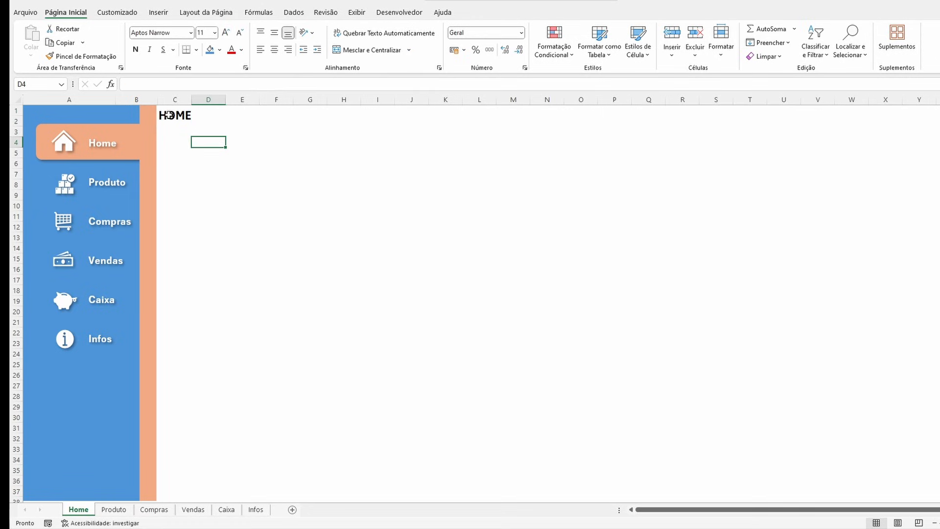
Add a bottom border beneath the HOME title across columns C to S.
drag(168, 114, 724, 118)
click(186, 49)
click(208, 311)
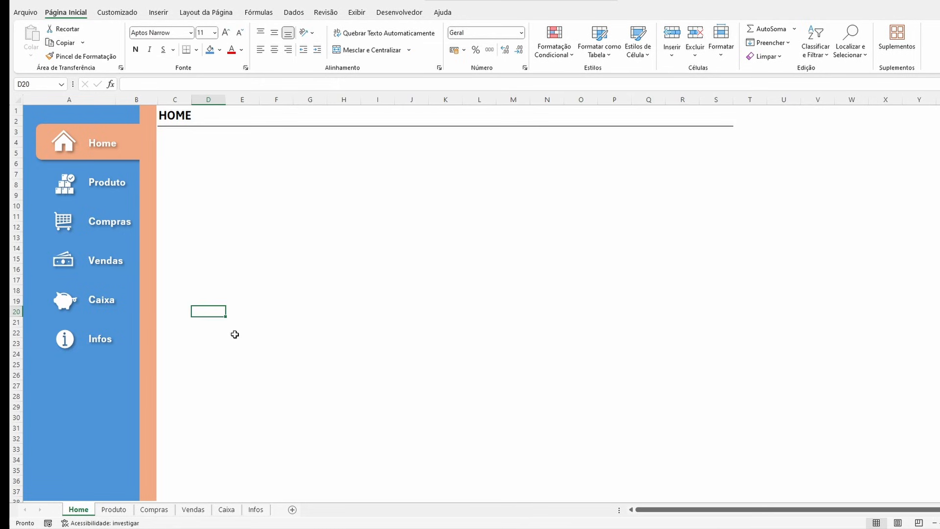
Paste the half-circle investment chart picture below the HOME title and the monthly percentage bar chart picture to its right.
click(307, 223)
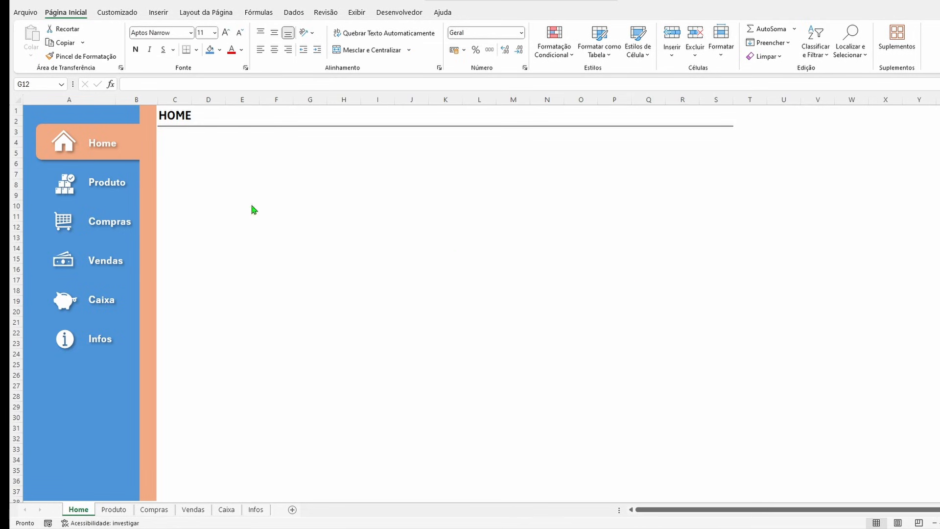
key(ctrl+v)
drag(388, 302, 257, 215)
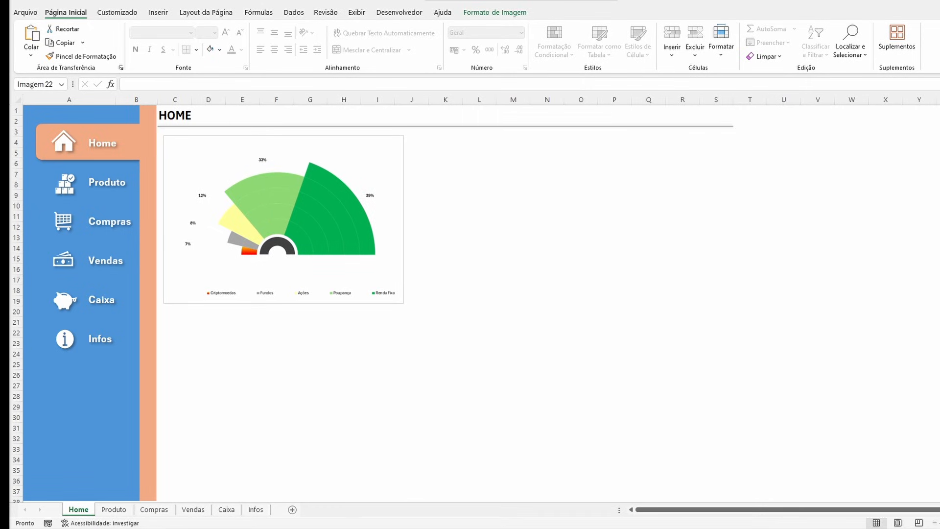
key(ctrl+v)
drag(330, 235, 566, 237)
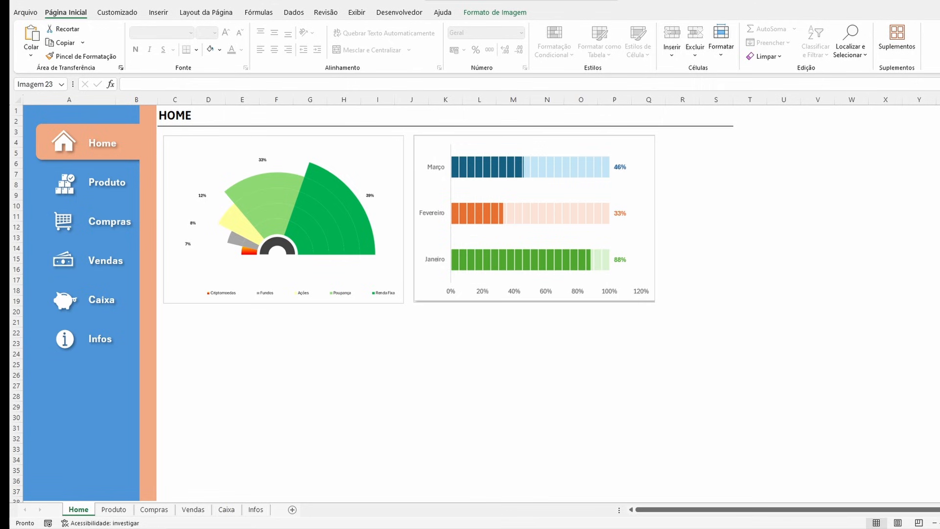
Paste the Vendas Primeiro Semestre chart picture below the half-circle chart and the Título do Gráfico bar chart picture beside it.
click(311, 395)
key(ctrl+v)
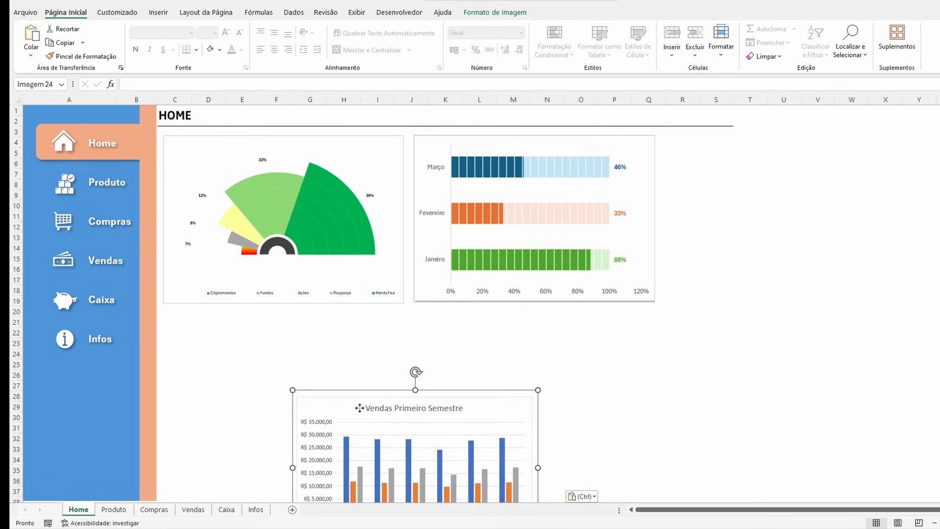
drag(380, 408, 249, 331)
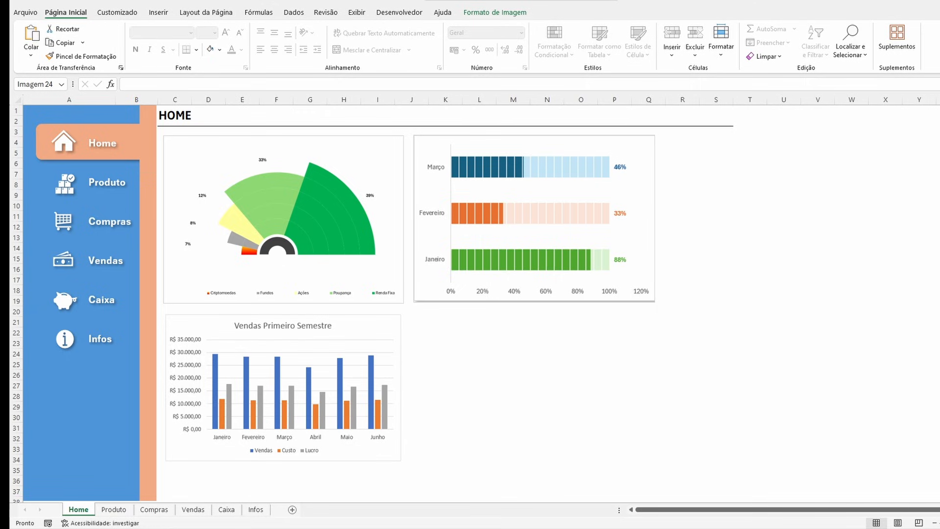
key(ctrl+v)
drag(340, 374, 597, 375)
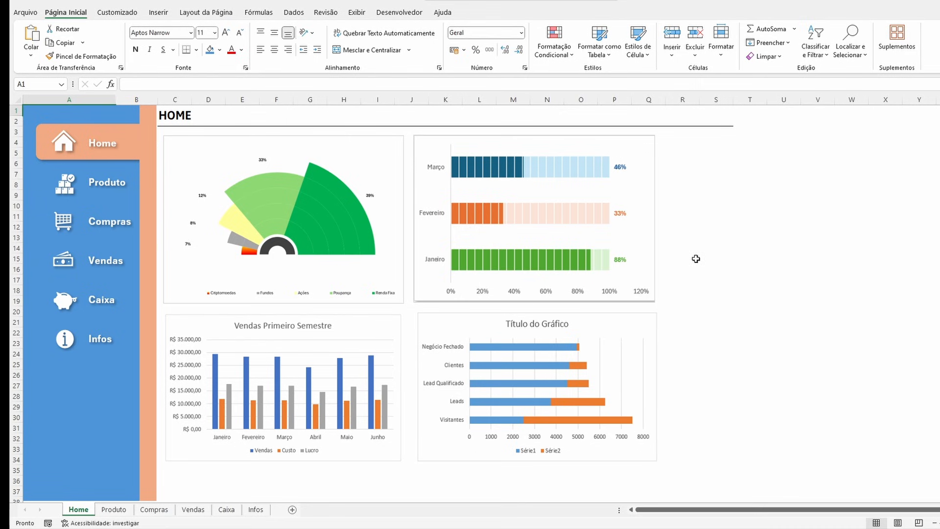
Hide the sheet tabs of workbook Pasta1 by turning off Mostrar guias de planilha in the advanced Excel options.
click(25, 12)
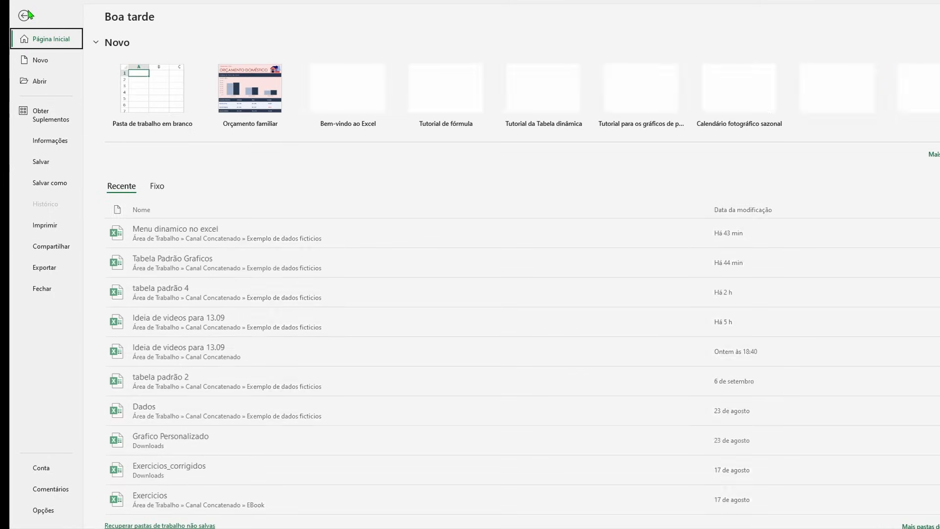
click(43, 511)
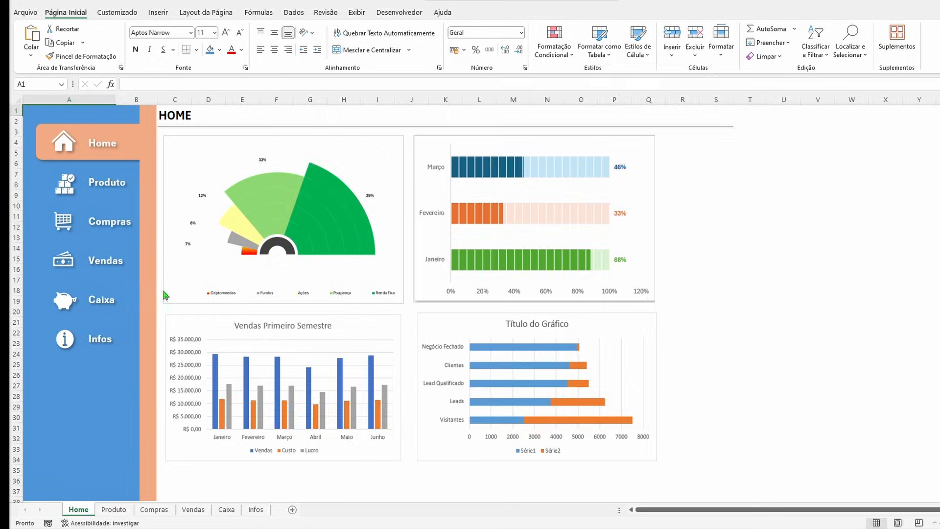
click(301, 204)
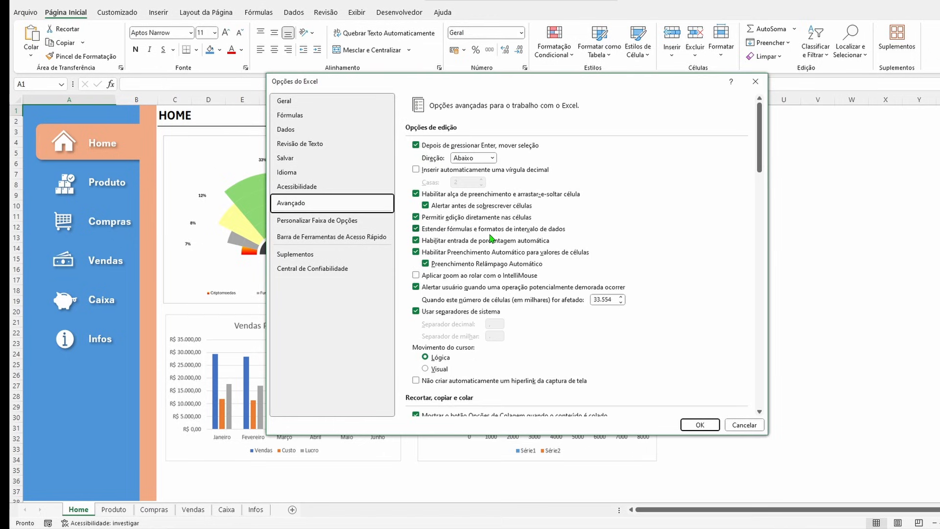
scroll(489, 240, down, 15)
scroll(492, 240, down, 6)
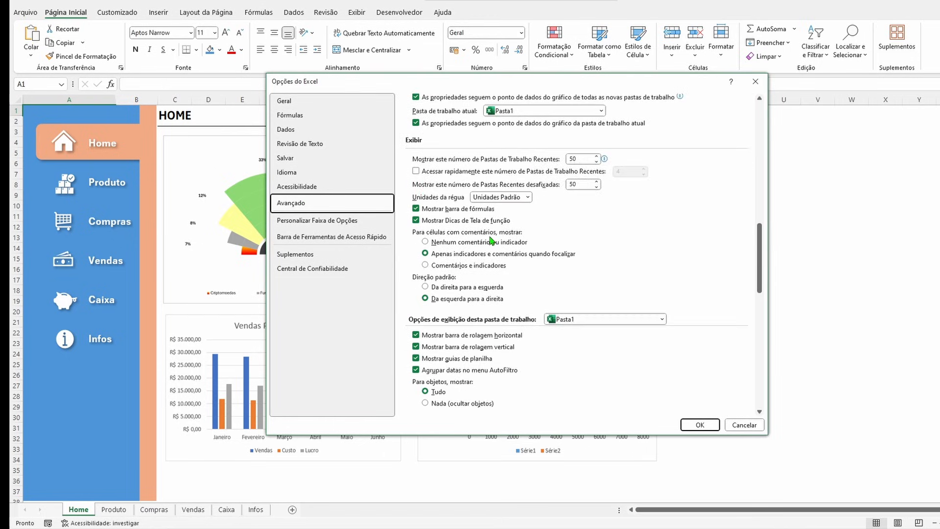
scroll(491, 240, down, 1)
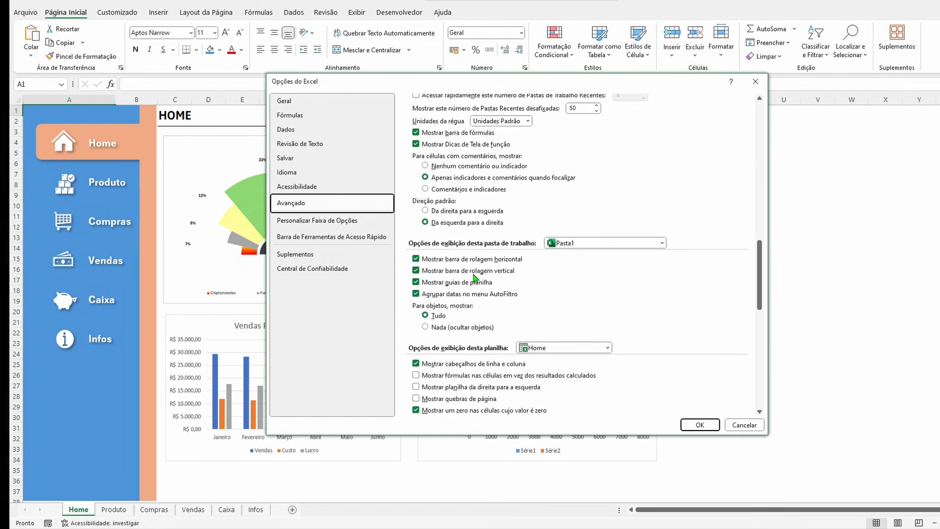
click(415, 285)
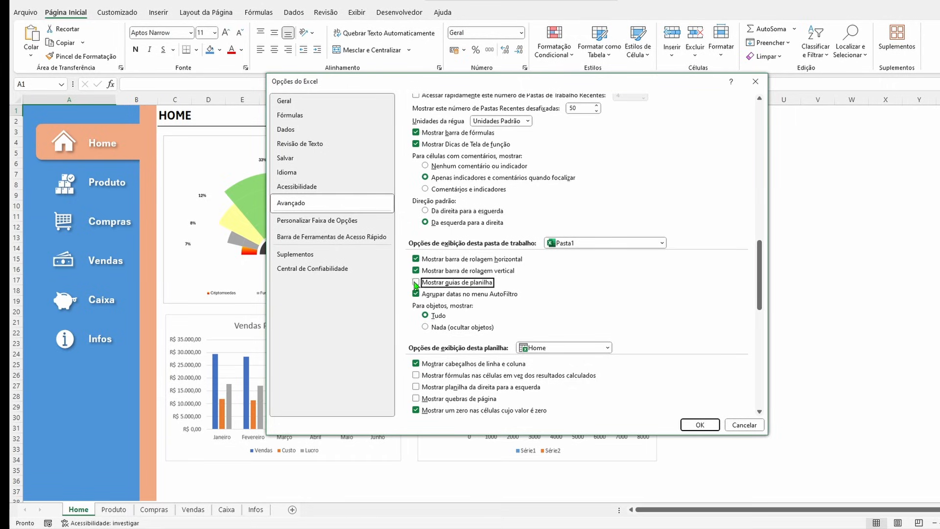
click(701, 426)
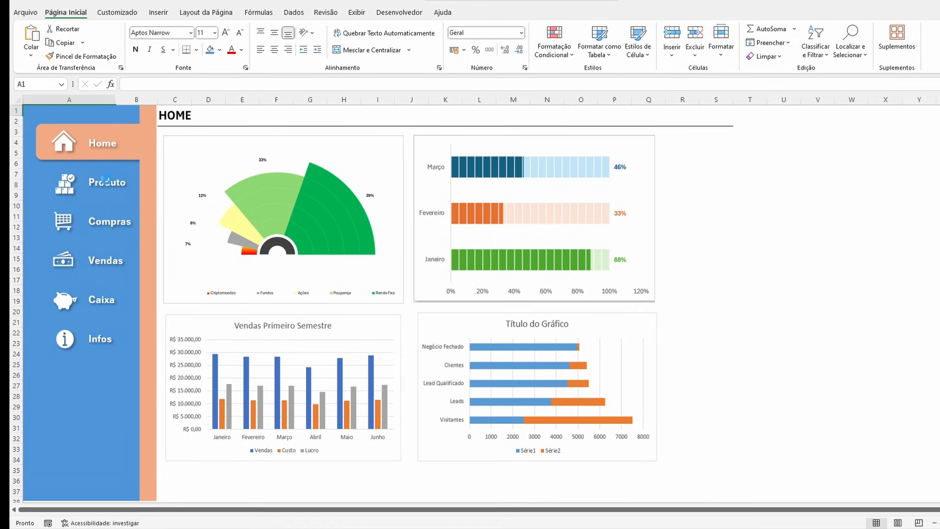
Test the side menu hyperlinks by switching repeatedly between the Home, Produto, Compras and Vendas sheets, ending on Home.
click(106, 181)
click(109, 221)
click(103, 150)
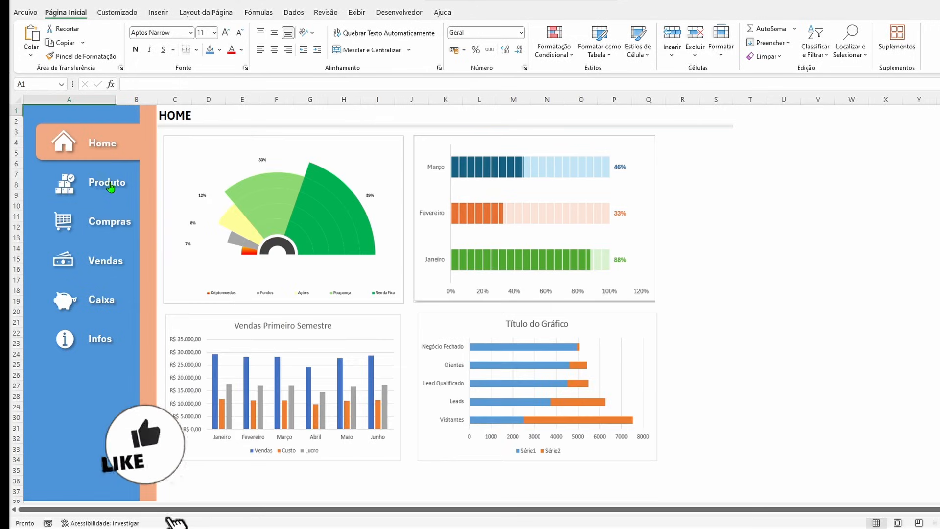
click(108, 186)
click(109, 221)
click(105, 261)
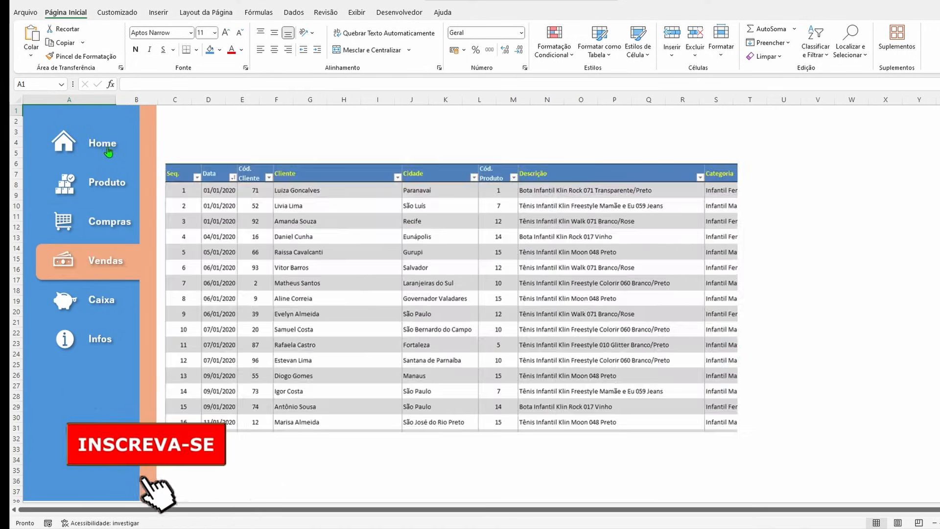
click(108, 149)
click(106, 182)
click(108, 223)
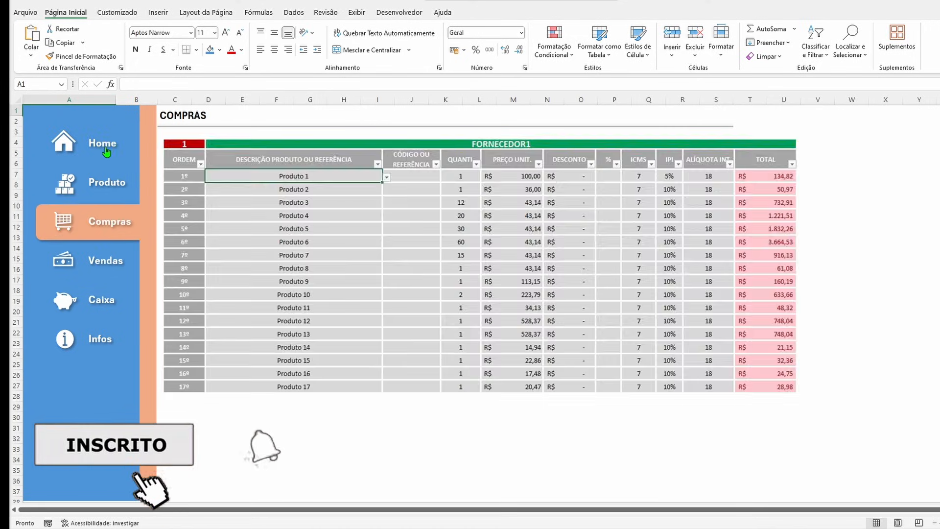
click(106, 152)
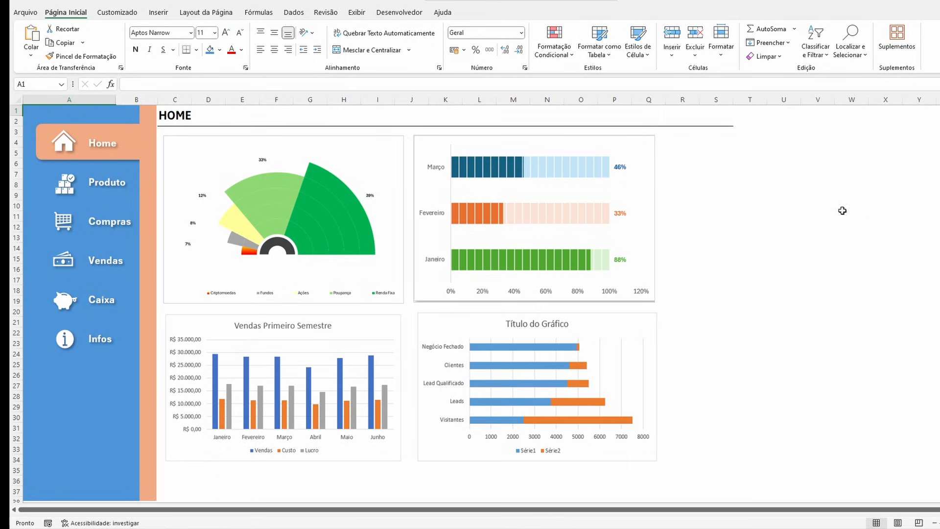
Follow the side menu links from Produto through Caixa, and return to Home to step through to Vendas again.
click(104, 191)
click(107, 223)
click(106, 268)
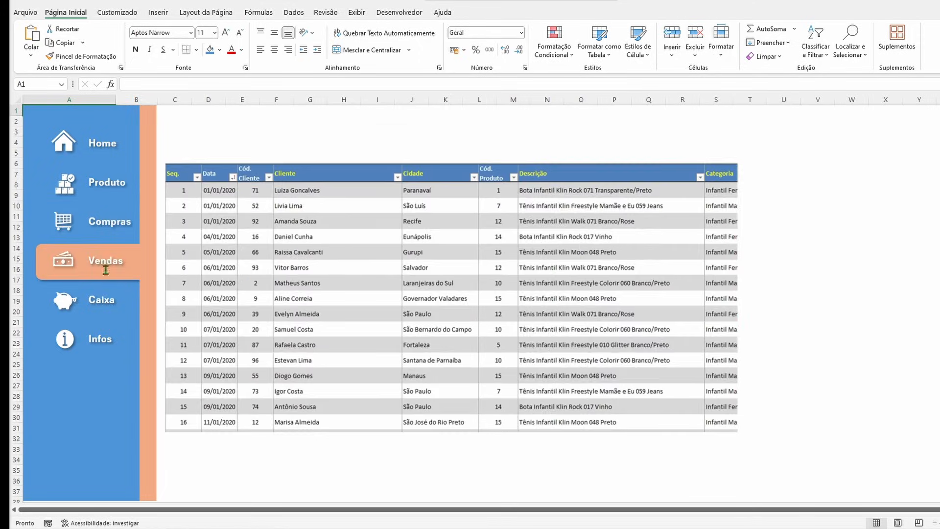
click(101, 301)
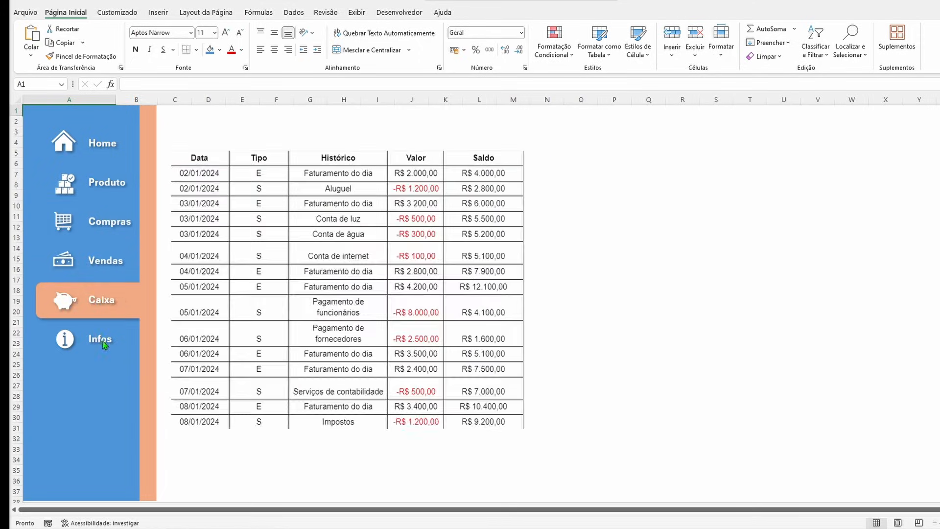
click(99, 147)
click(103, 182)
click(108, 223)
click(104, 260)
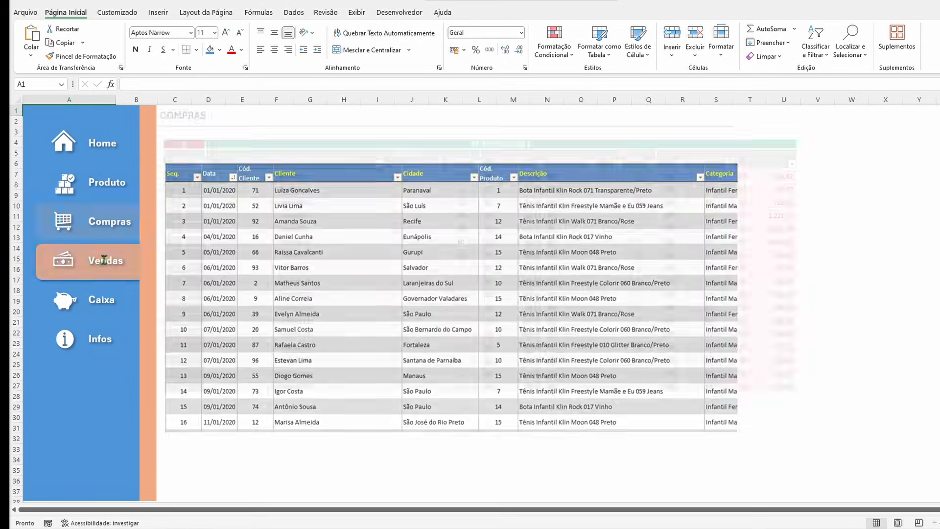